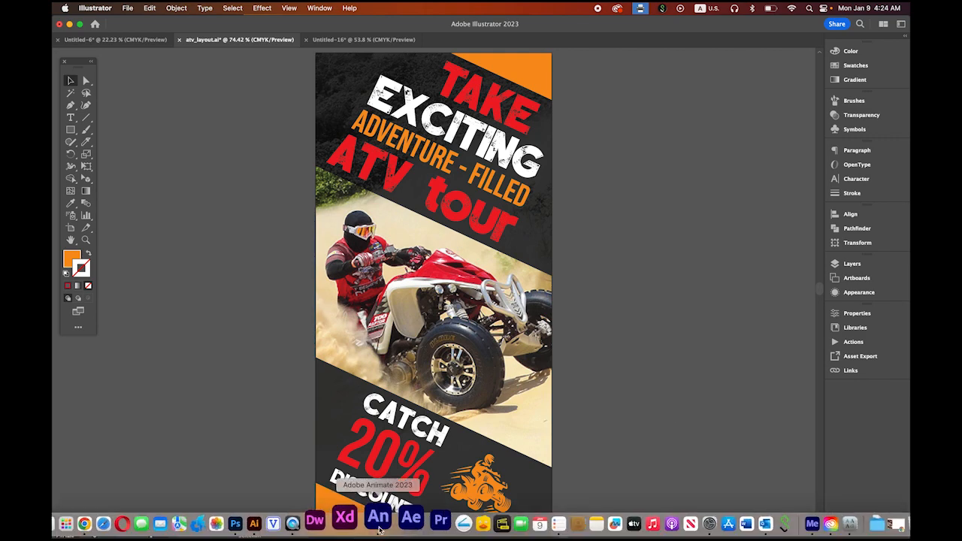
- Switch to Animate and preview the atv2.fla ad animation
click(375, 522)
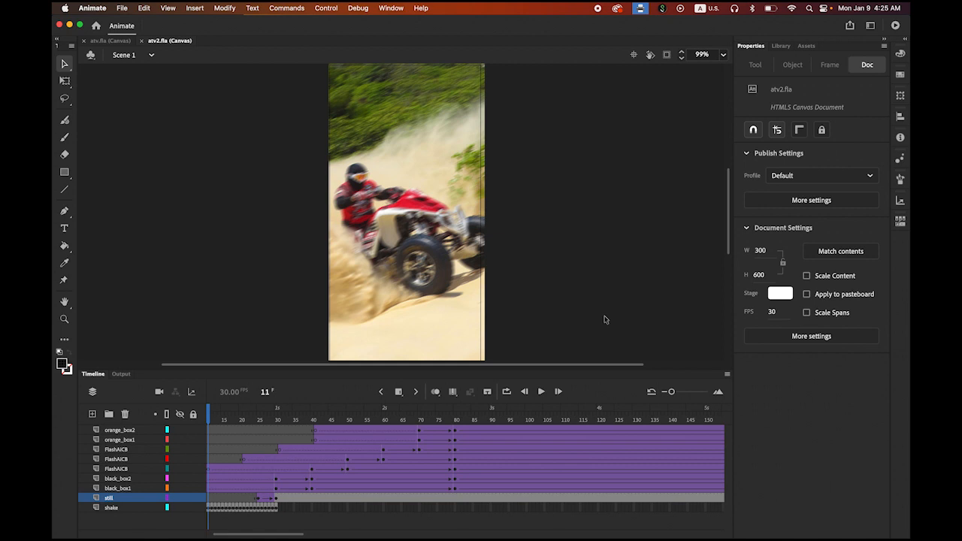
key(super+Return)
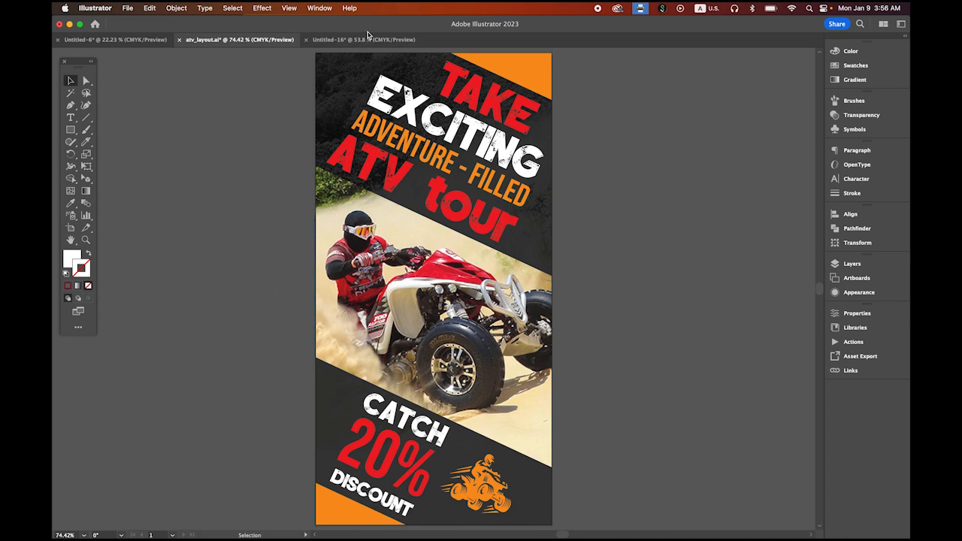
- Switch to Photoshop and duplicate the atv.jpg image as "atv copy"
mouse_move(300, 532)
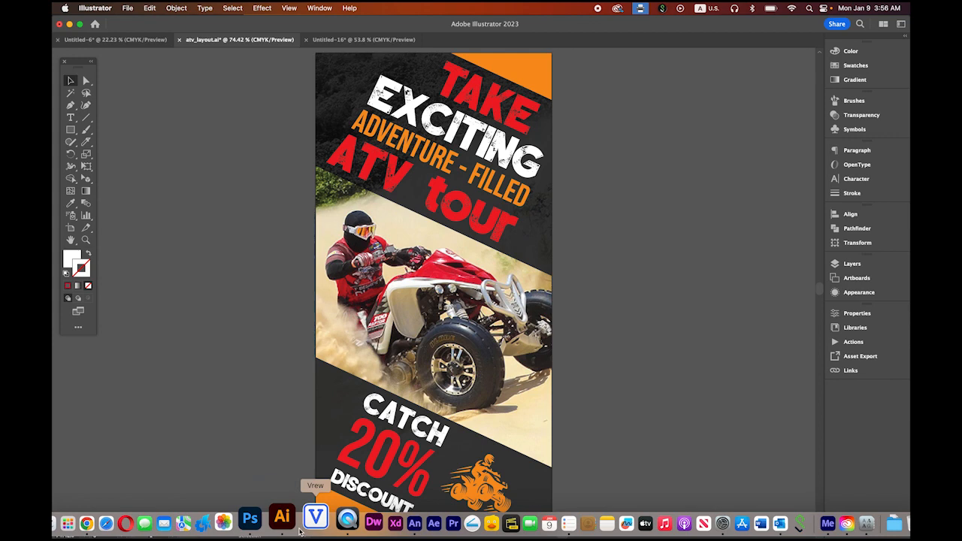
click(250, 519)
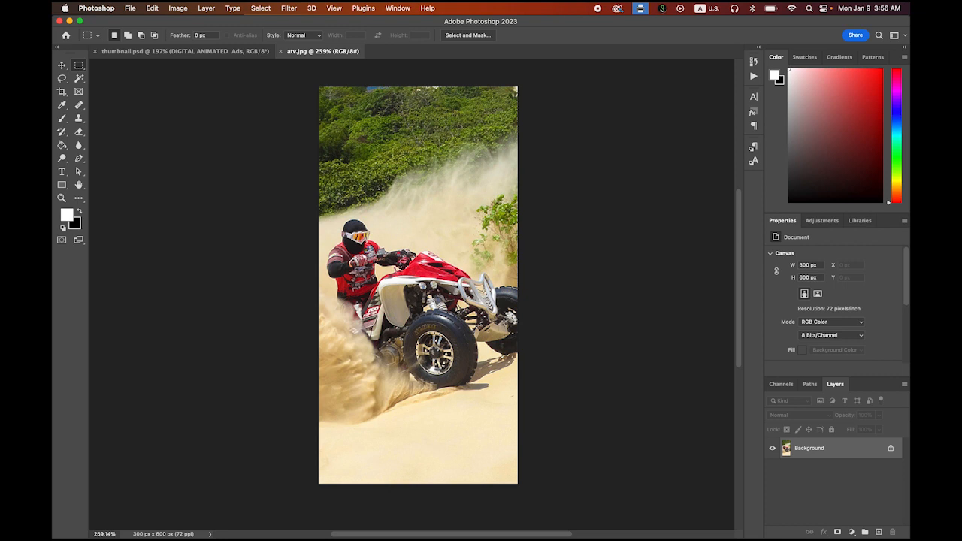
click(178, 8)
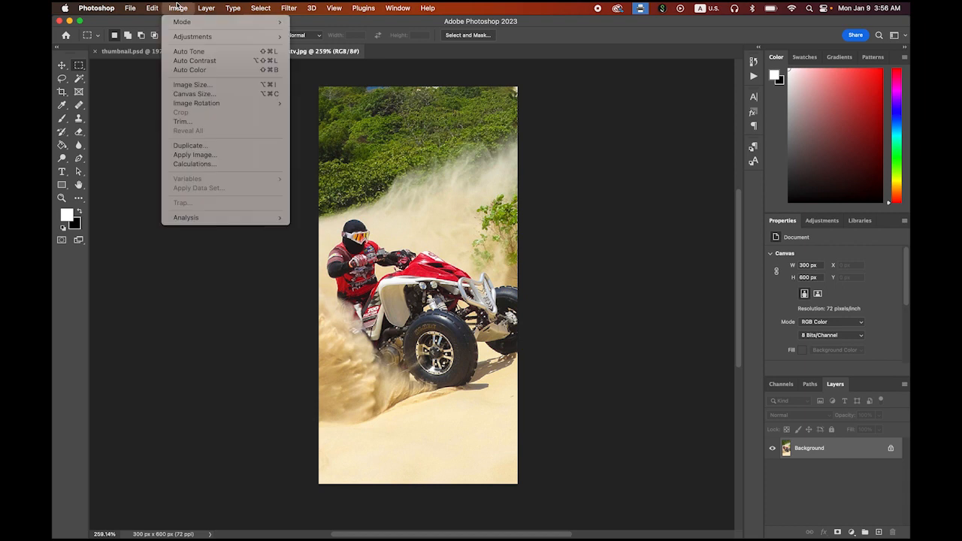
click(223, 146)
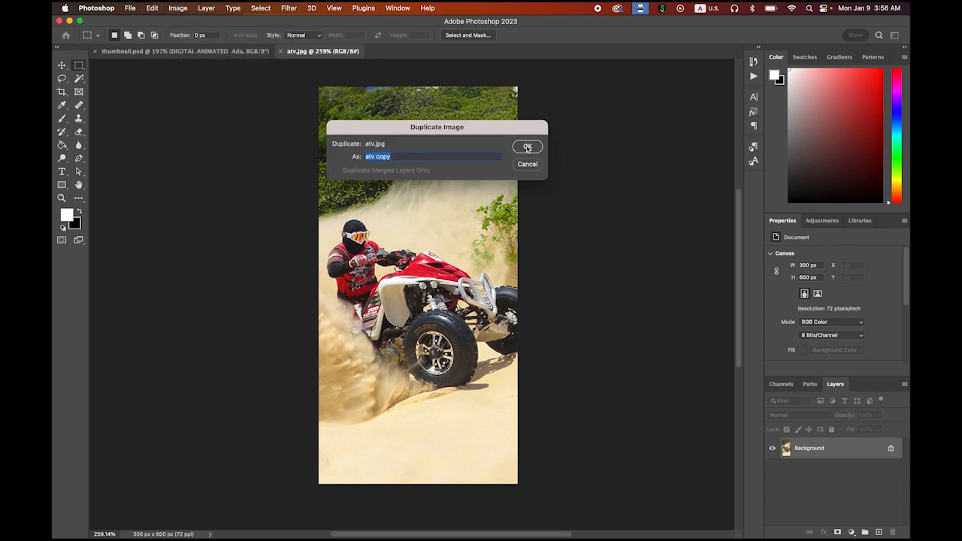
click(526, 147)
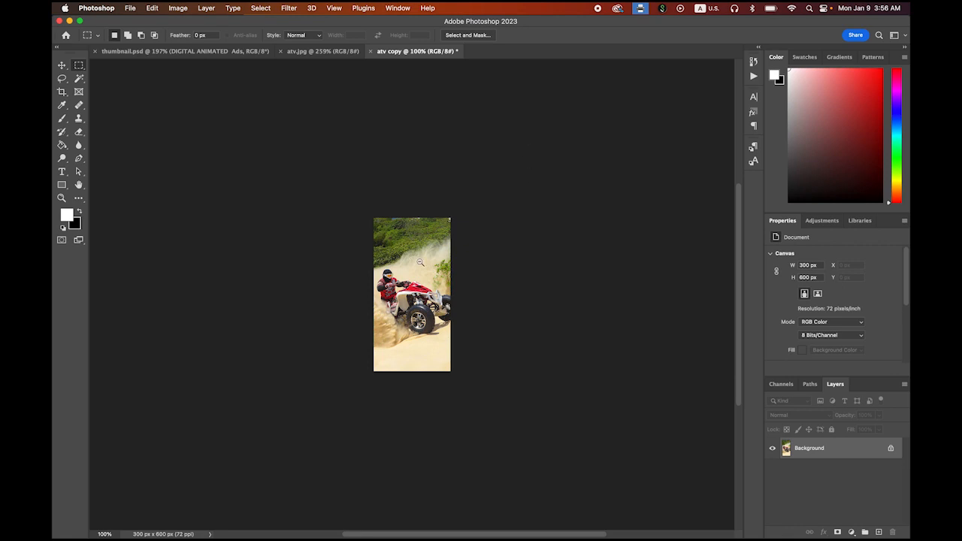
drag(421, 263, 448, 278)
scroll(436, 263, down, 3)
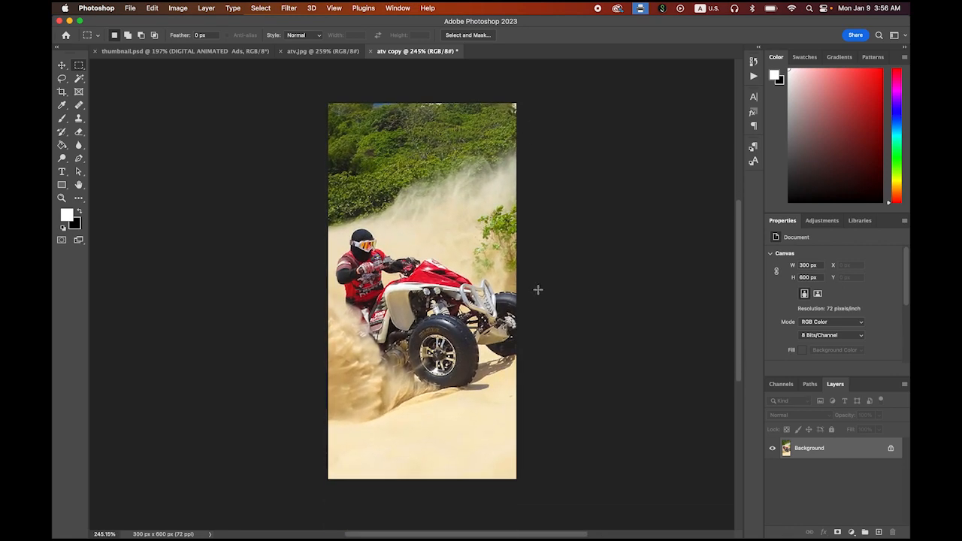
- Resize the duplicated image to 310 px wide by 620 px high
click(178, 7)
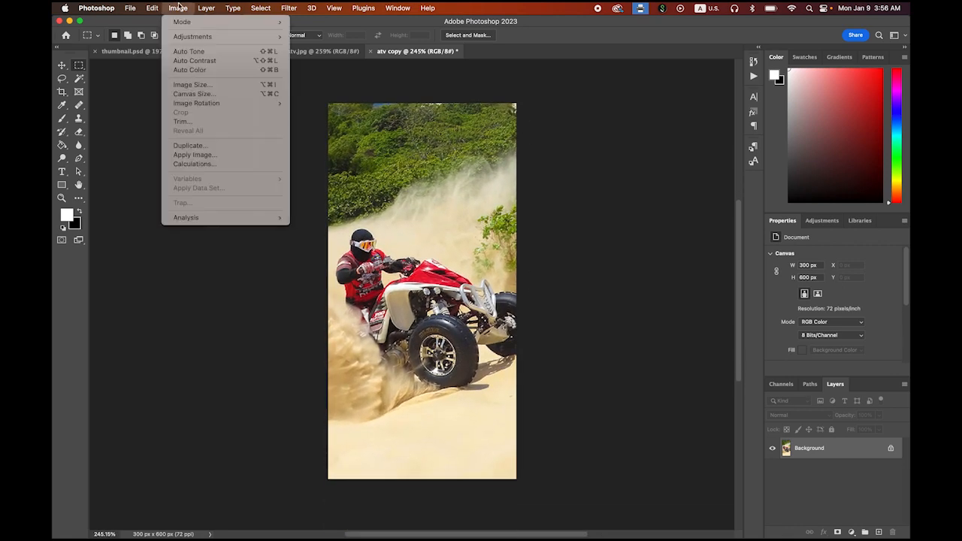
click(198, 88)
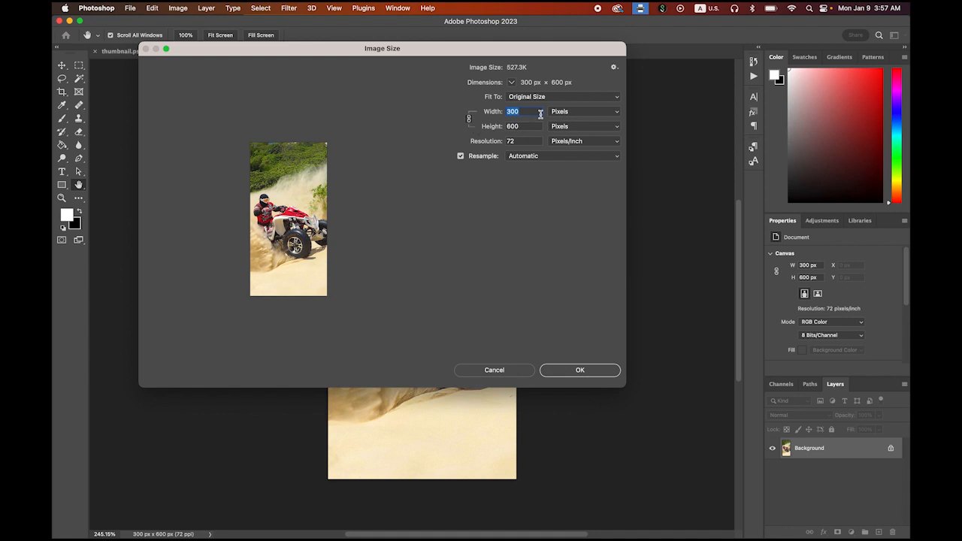
text(310)
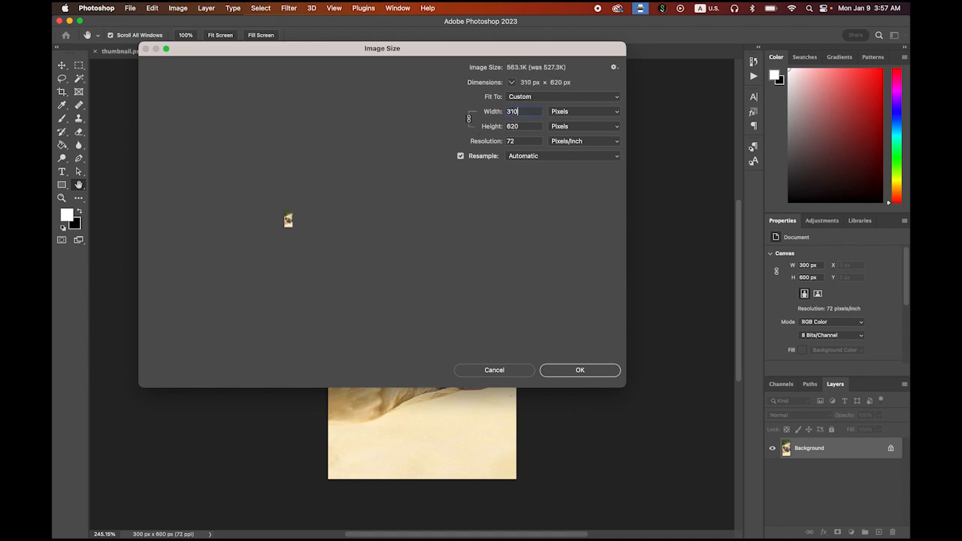
click(579, 370)
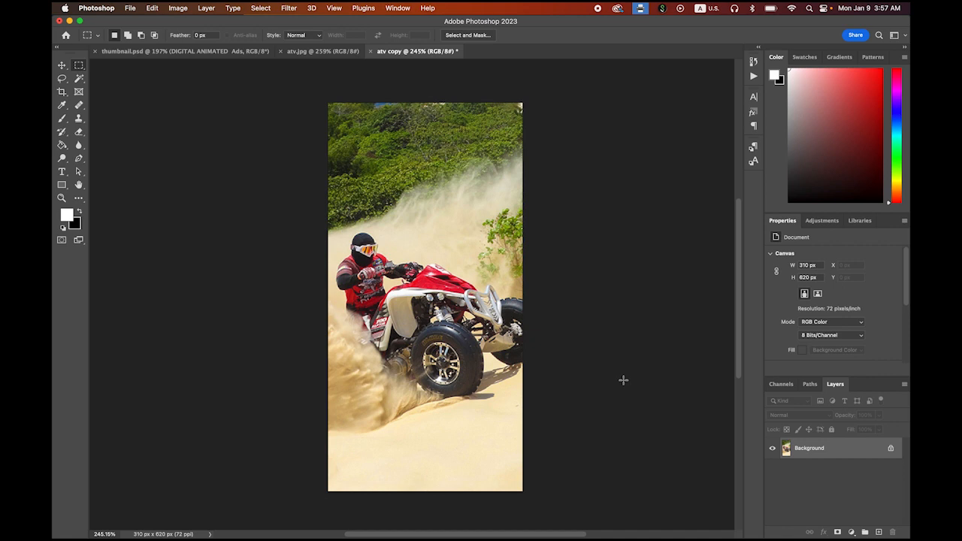
- Apply a Motion Blur to the duplicated image with an angle of 25° and a distance of 10 pixels
click(290, 8)
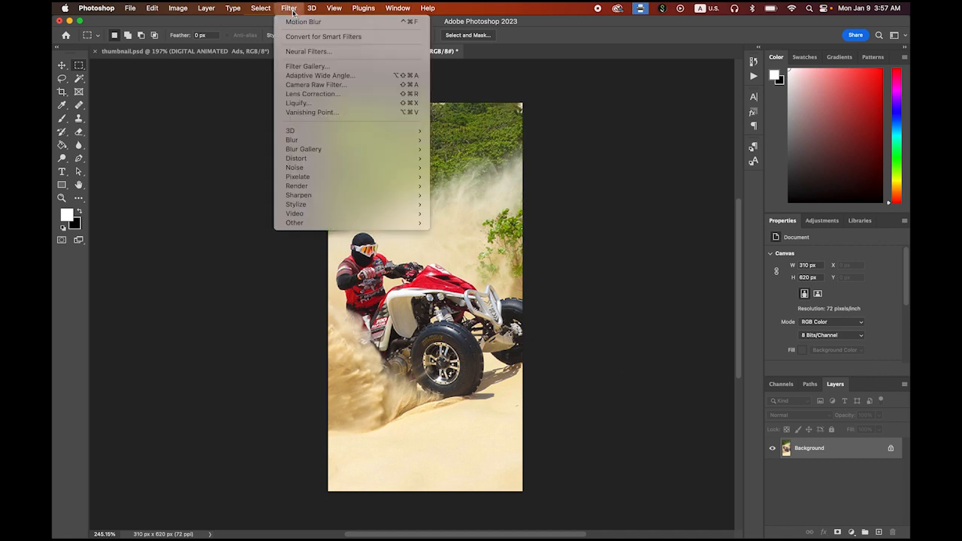
mouse_move(318, 141)
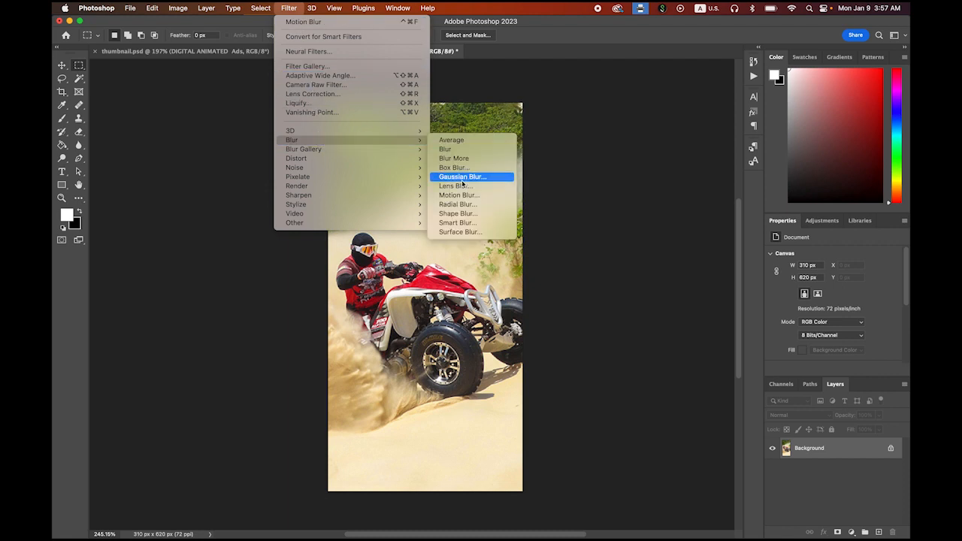
click(491, 195)
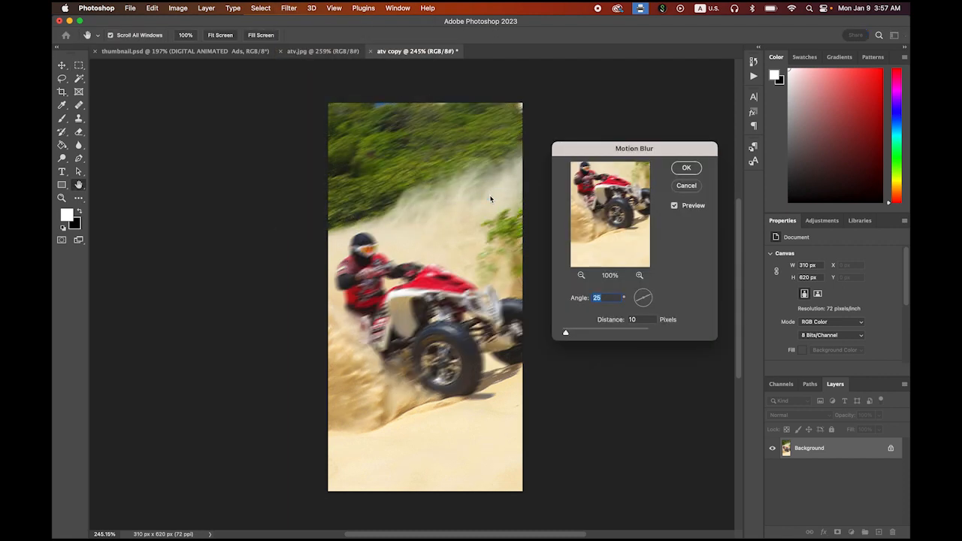
drag(586, 149, 571, 117)
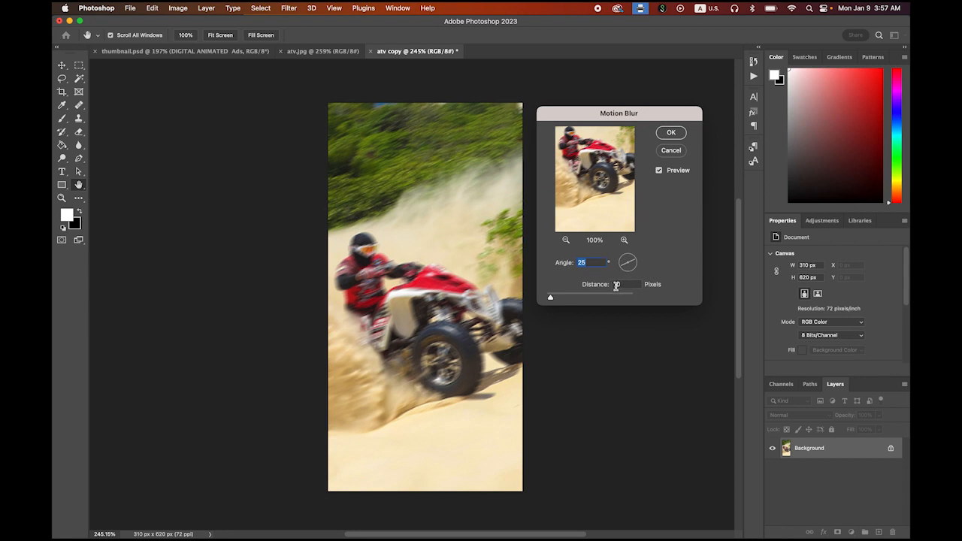
click(671, 132)
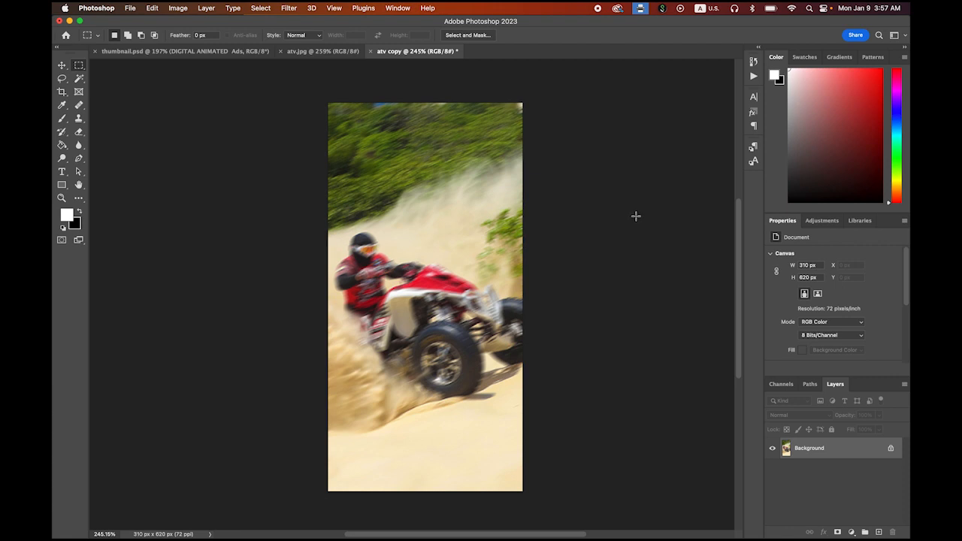
- Switch to Animate and create a Half-page Ad document, 300 x 600 at 30 fps, for the HTML5 Canvas platform
mouse_move(225, 536)
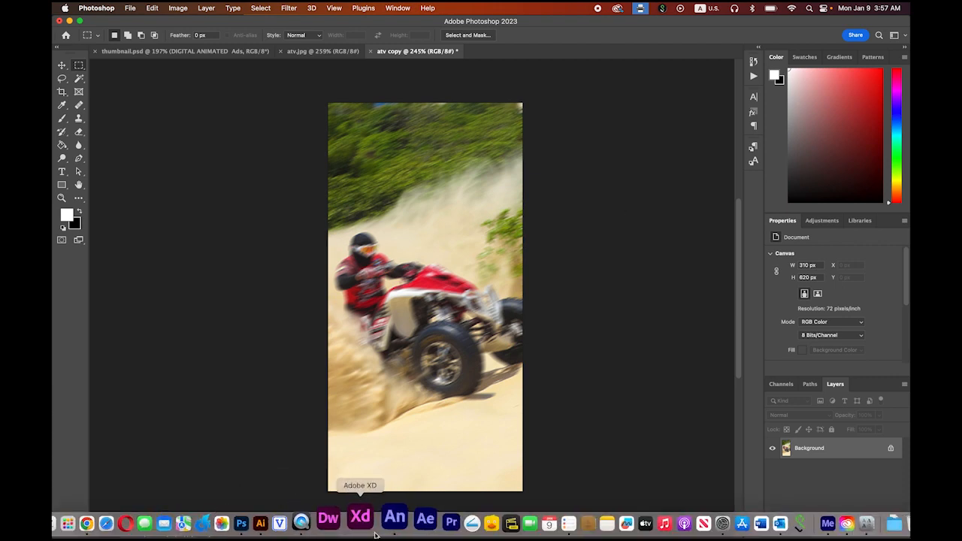
click(393, 521)
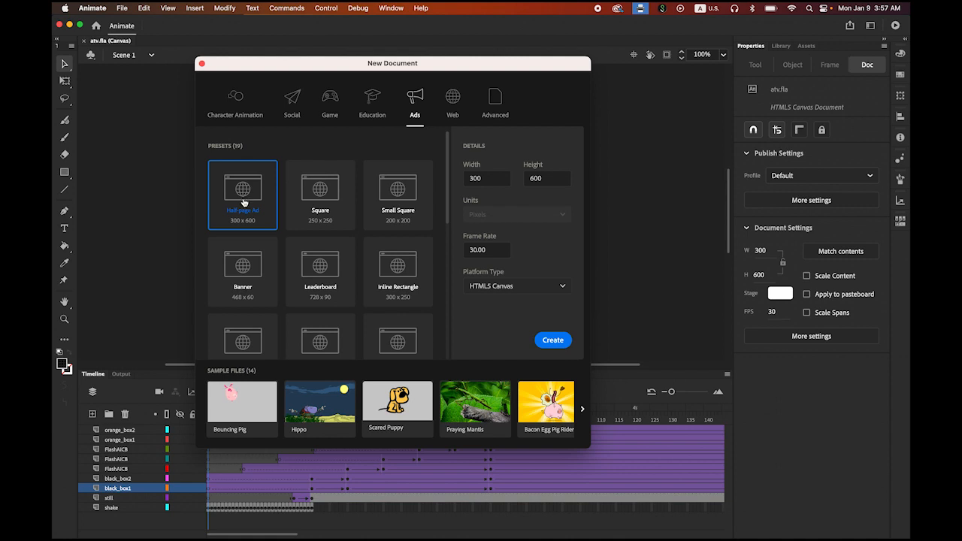
click(503, 179)
key(Tab)
key(Tab)
click(527, 288)
click(515, 307)
click(555, 341)
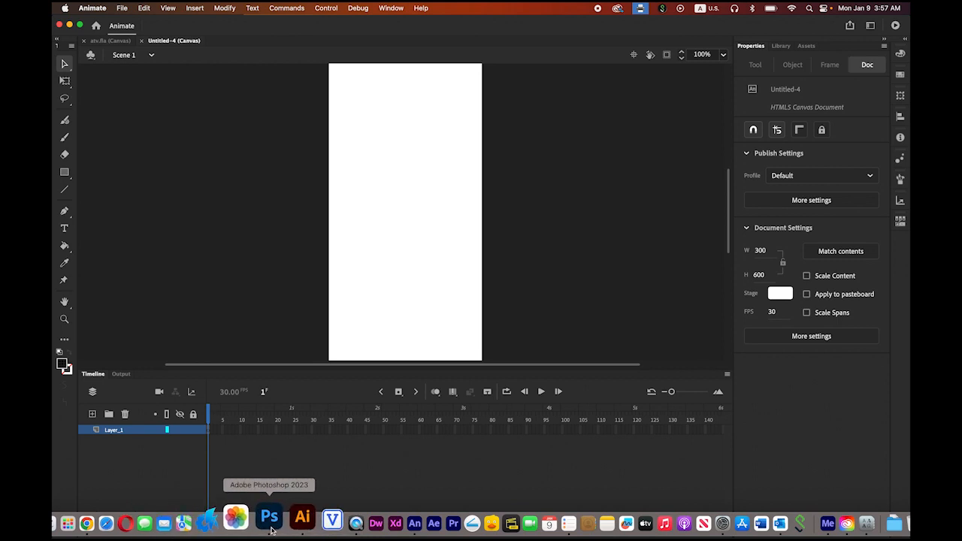
- Switch to Photoshop and copy the entire blurred ATV image
click(268, 519)
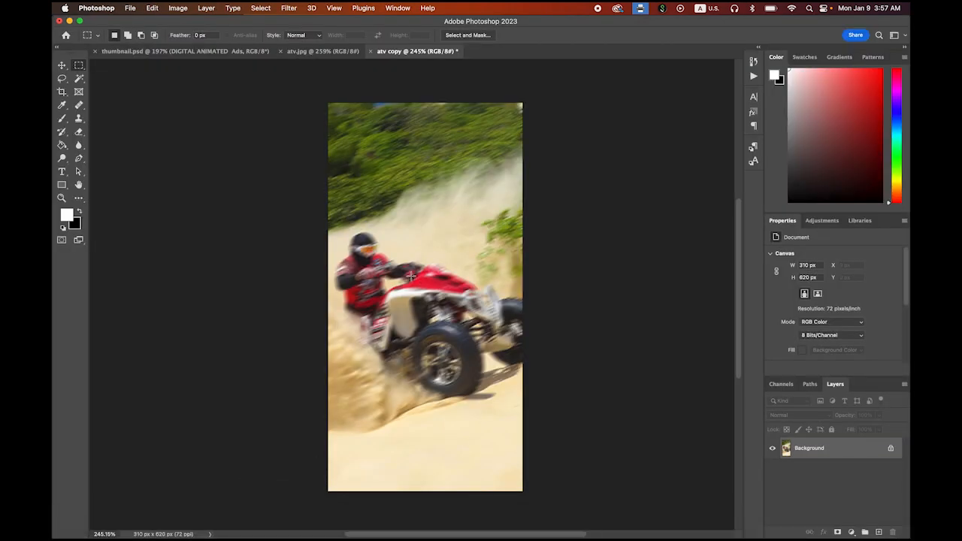
click(263, 9)
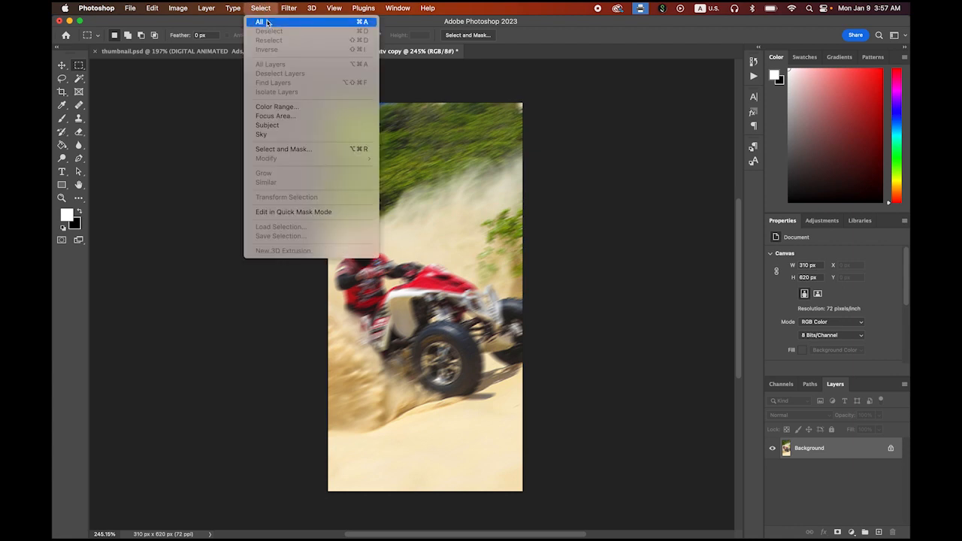
click(261, 21)
click(153, 9)
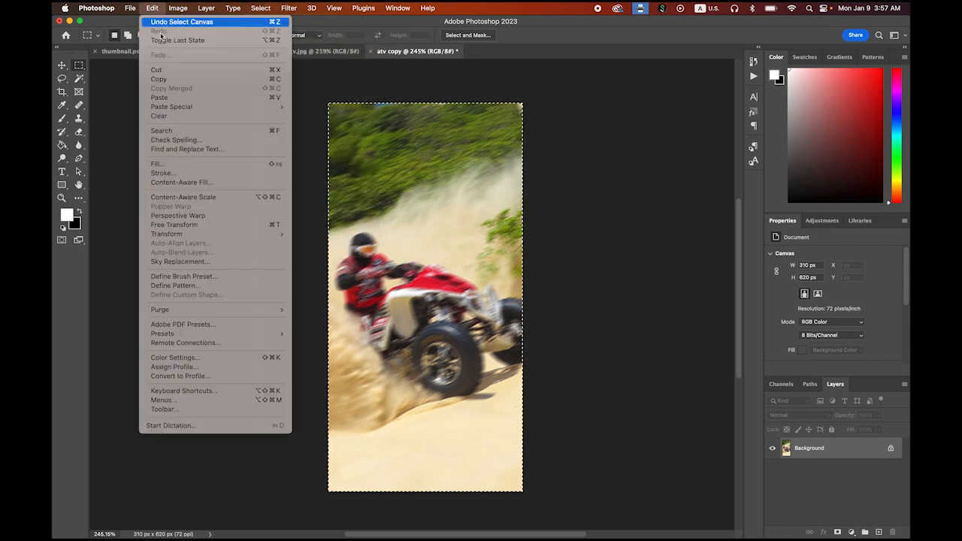
click(175, 81)
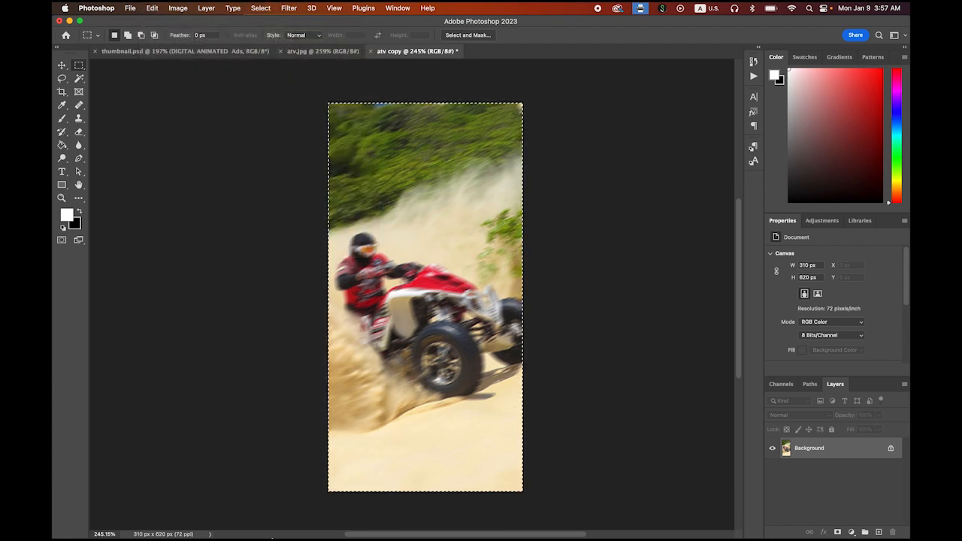
- Switch to Animate and paste the copied image into the center of the new document
mouse_move(334, 535)
click(383, 531)
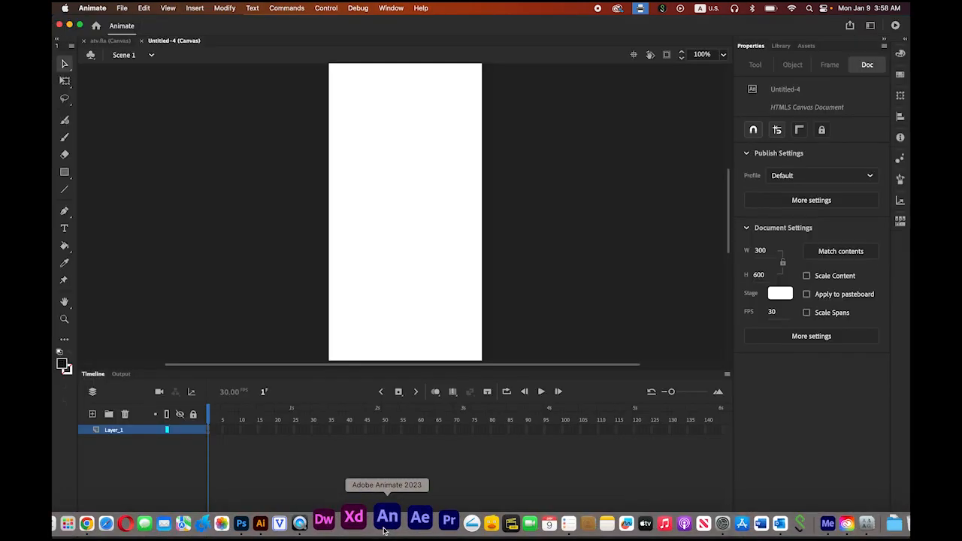
click(142, 9)
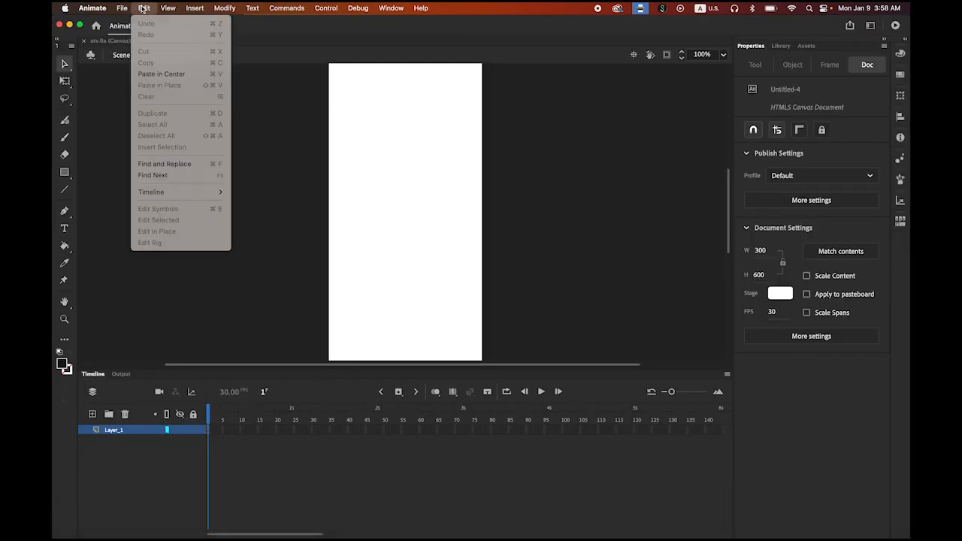
click(170, 74)
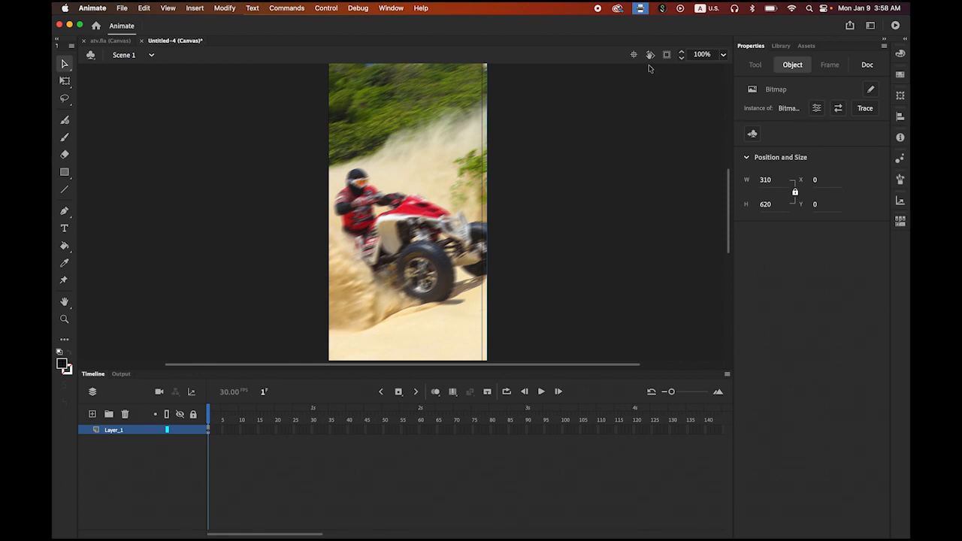
- Nudge the pasted bitmap left and up to X -5, Y -9 so that it overlaps the stage edges
click(698, 55)
text(90)
key(Return)
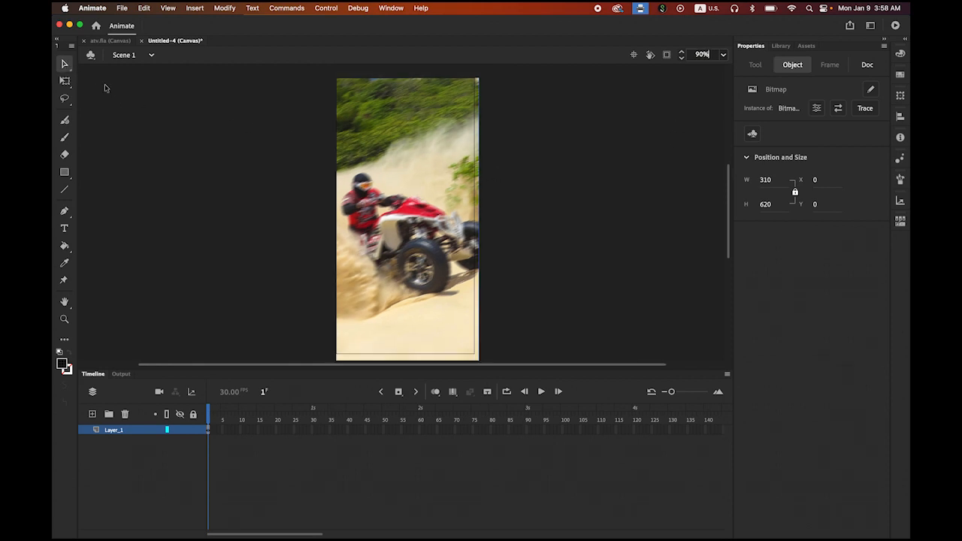
click(433, 189)
key(Left)
key(Left)
key(Left)
key(Left)
key(Left)
key(Left)
key(Up)
key(Up)
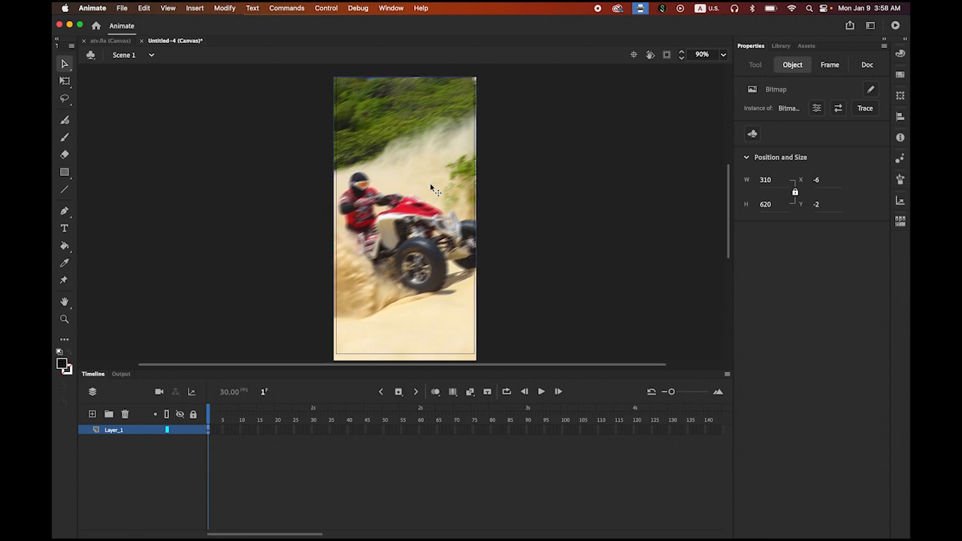
key(Up)
key(Up)
key(Up)
key(Up)
key(Up)
key(Up)
key(Up)
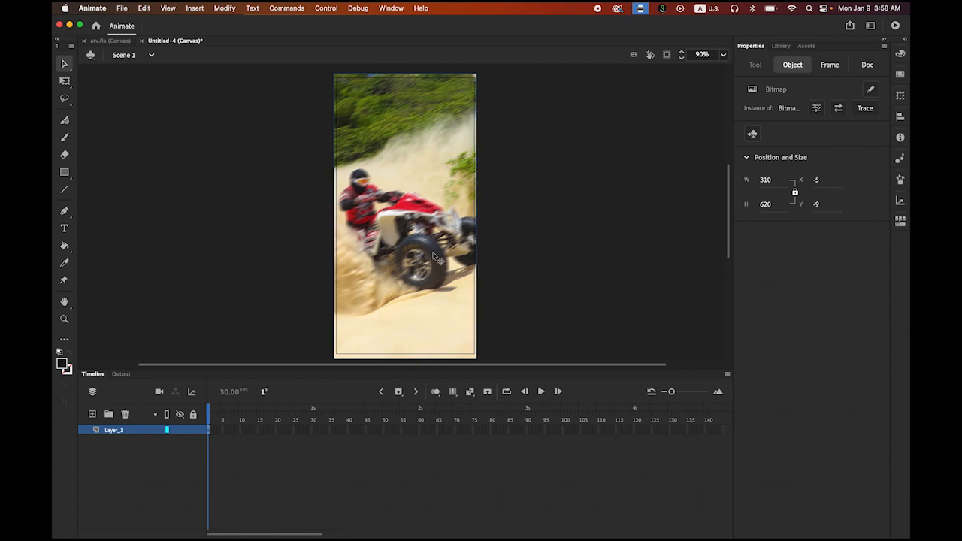
click(551, 267)
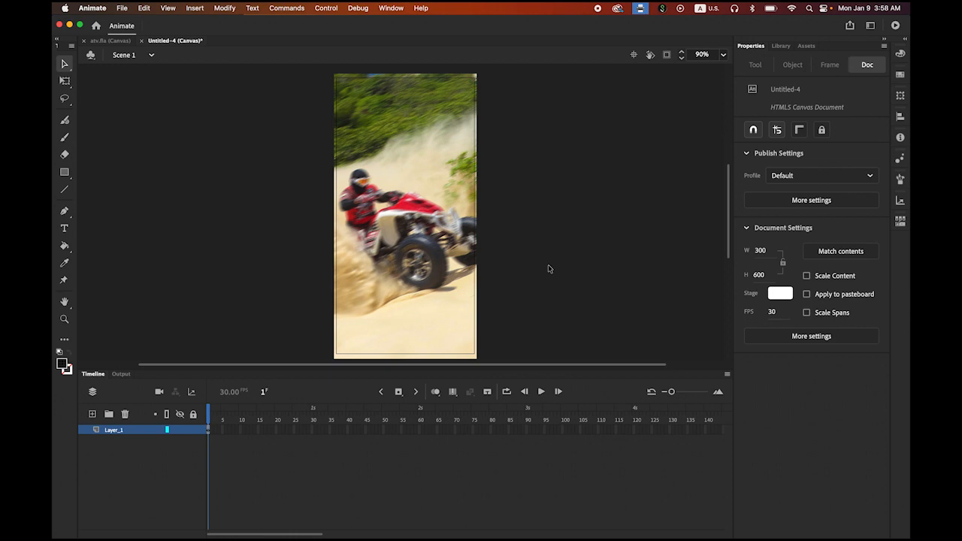
- Insert keyframes on frames 2 through 6 of Layer_1, each repeating the ATV photo from frame 1
click(209, 434)
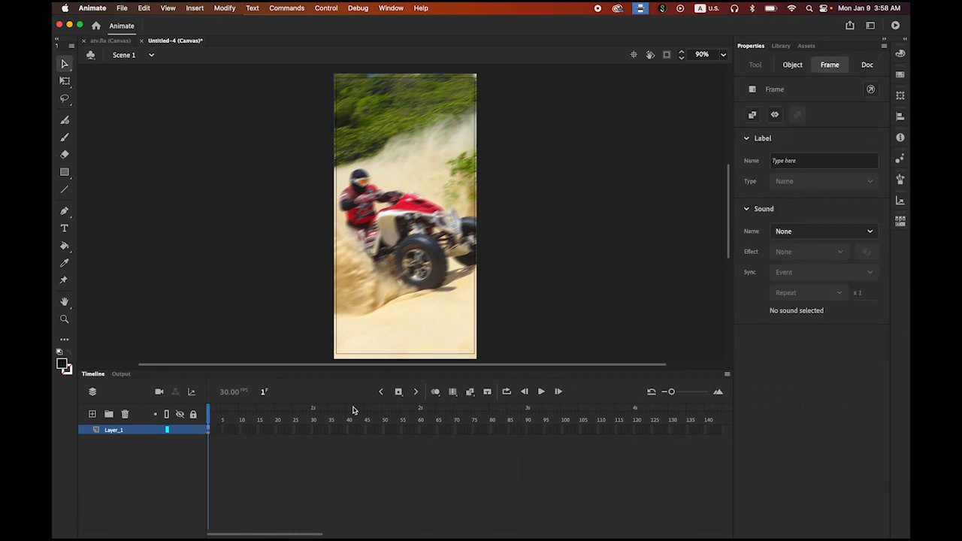
click(399, 392)
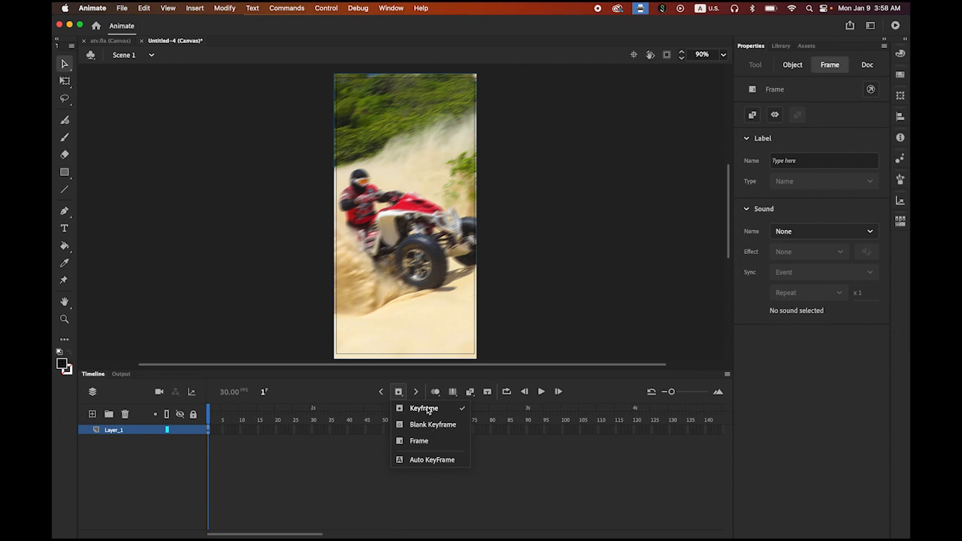
click(425, 408)
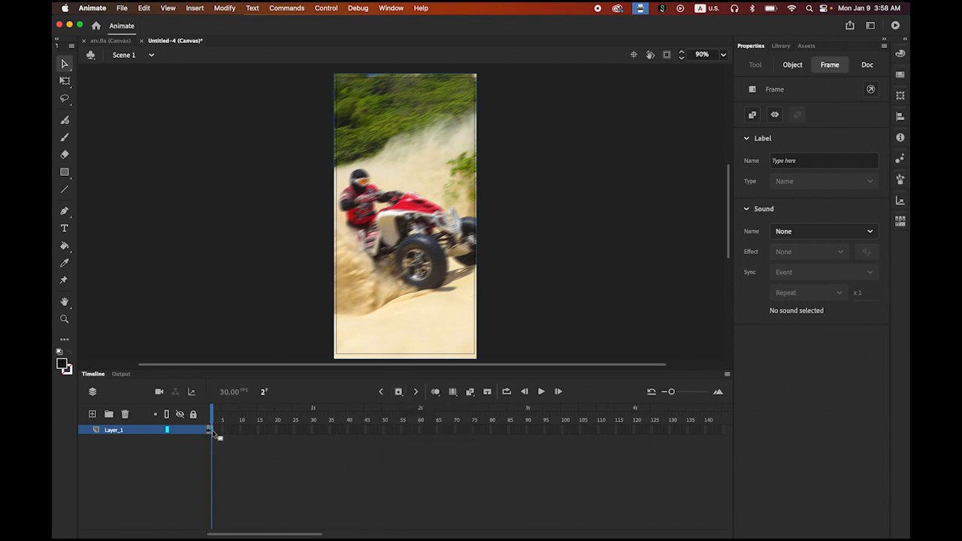
click(399, 392)
click(398, 391)
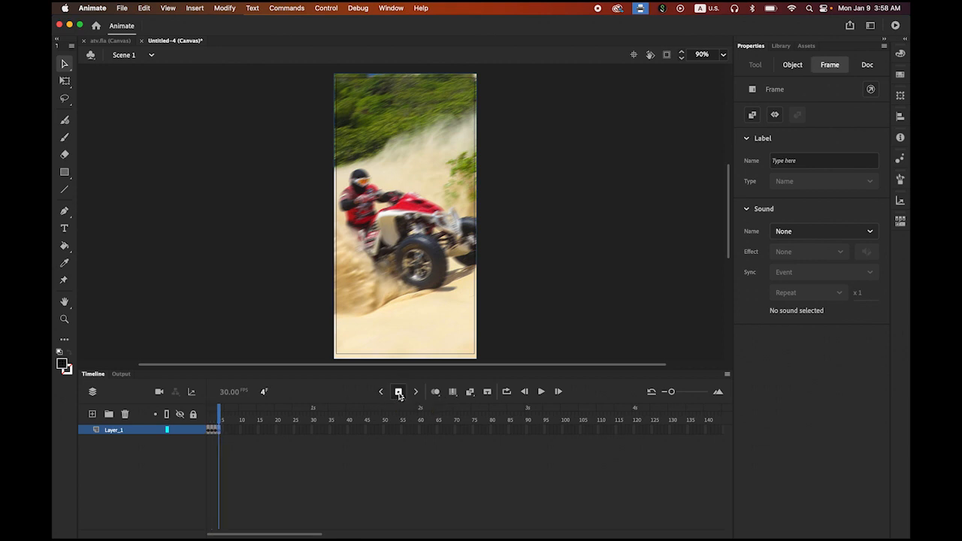
click(399, 391)
click(399, 391)
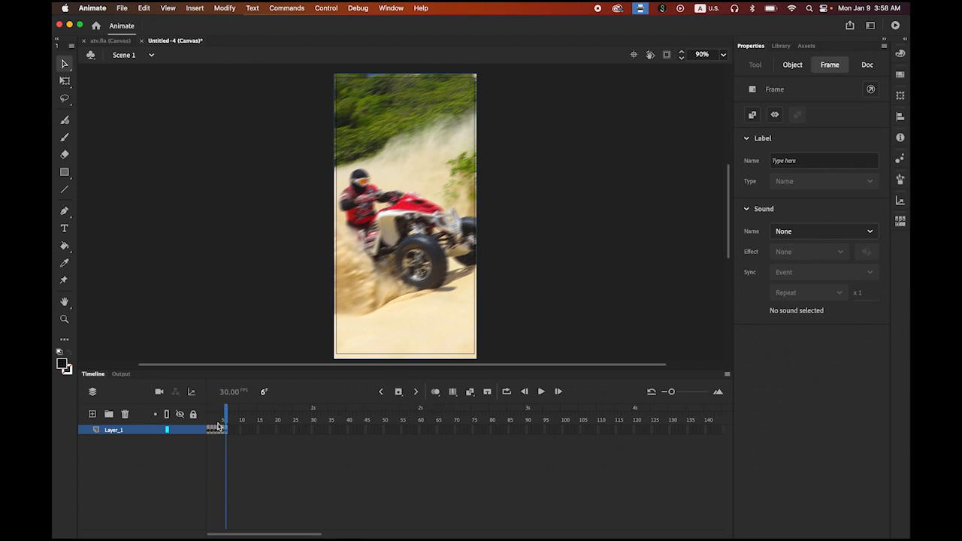
- On frame 1, nudge the ATV bitmap up and to the right to X -2, Y -12
drag(226, 412, 198, 425)
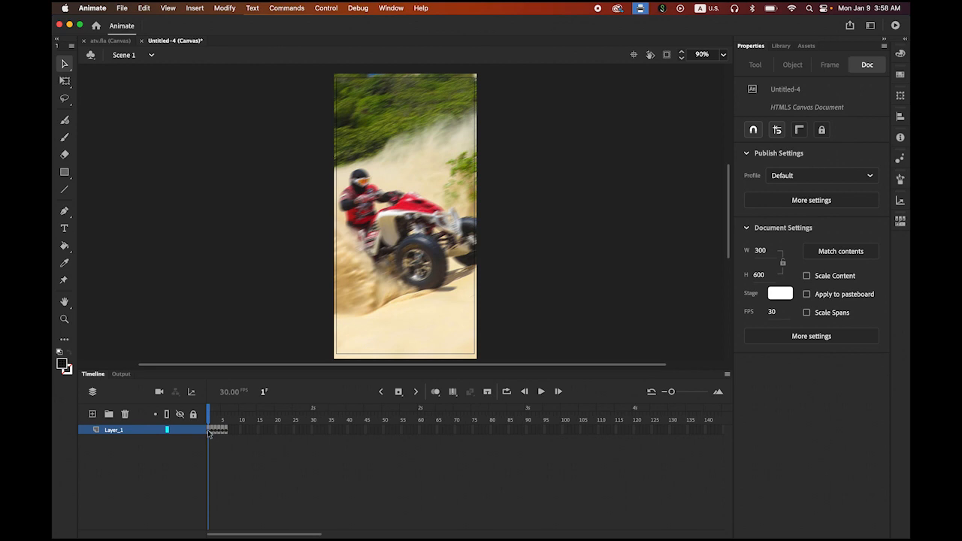
click(210, 432)
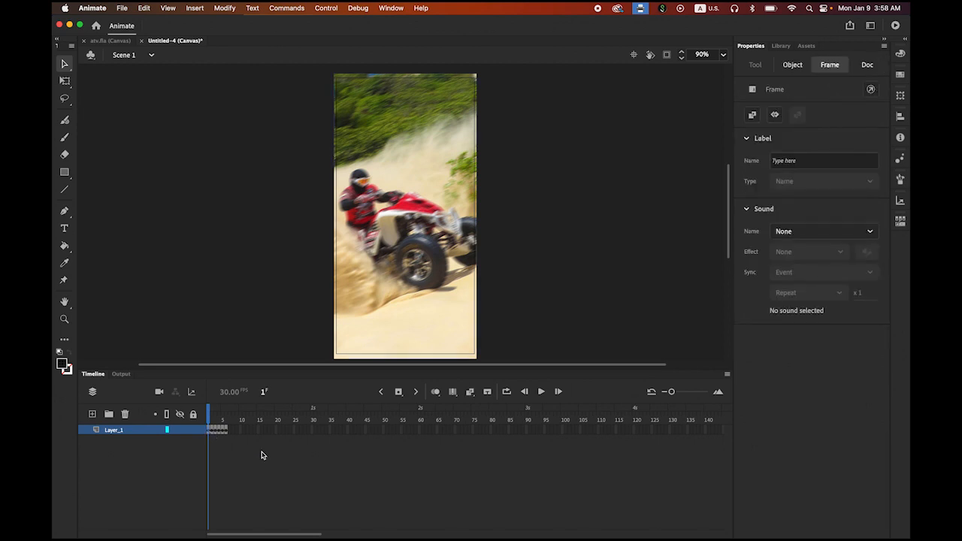
click(390, 292)
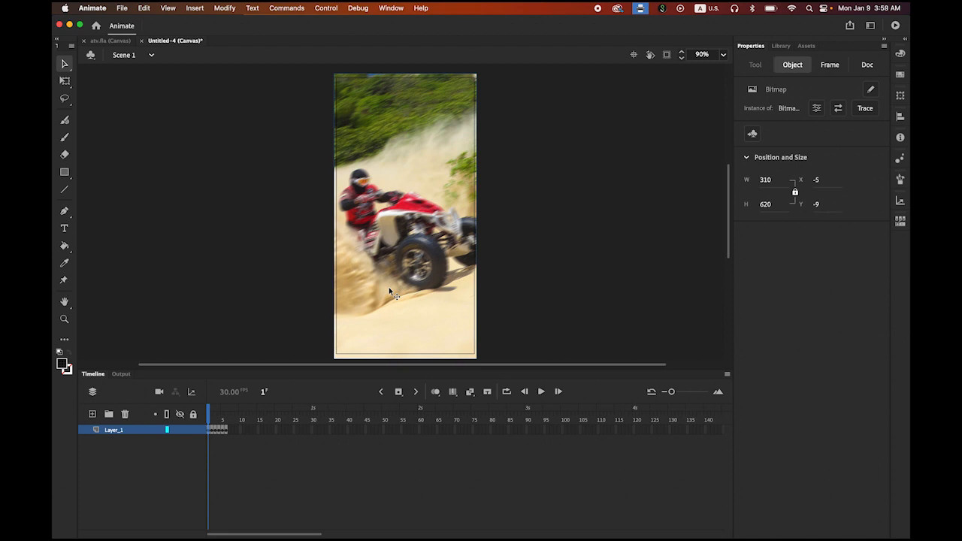
key(Up)
key(Up)
key(Up)
key(Up)
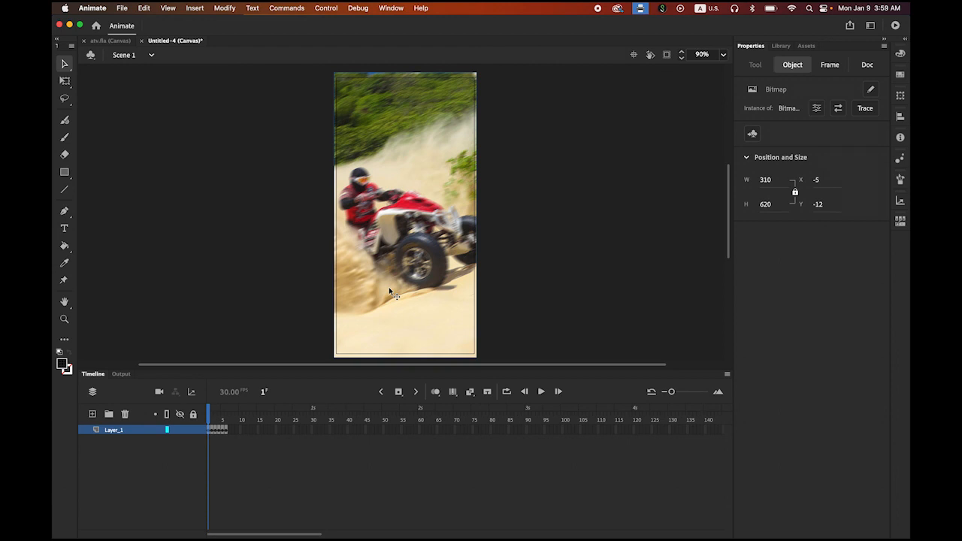
key(Right)
key(Right)
key(Right)
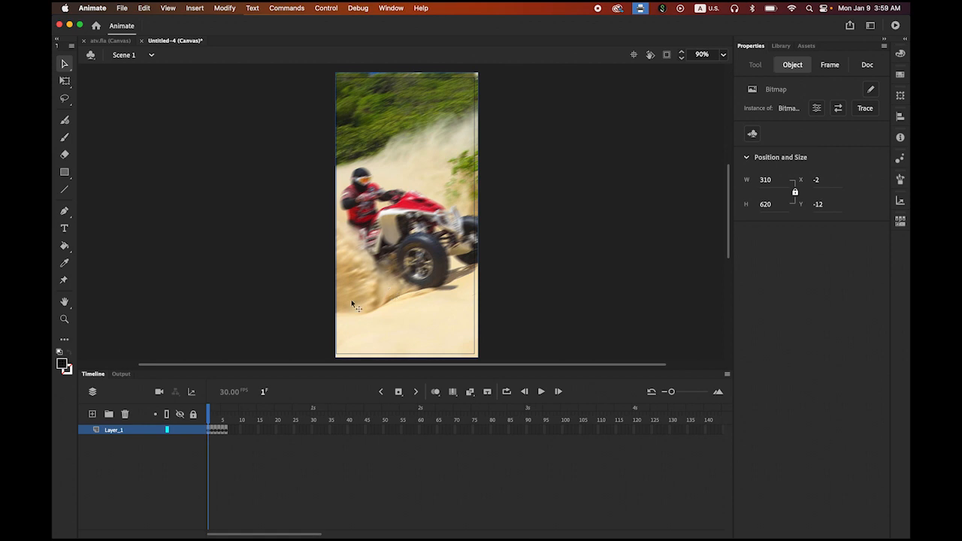
- On frame 2, nudge the ATV bitmap a few pixels down and to the left
click(213, 431)
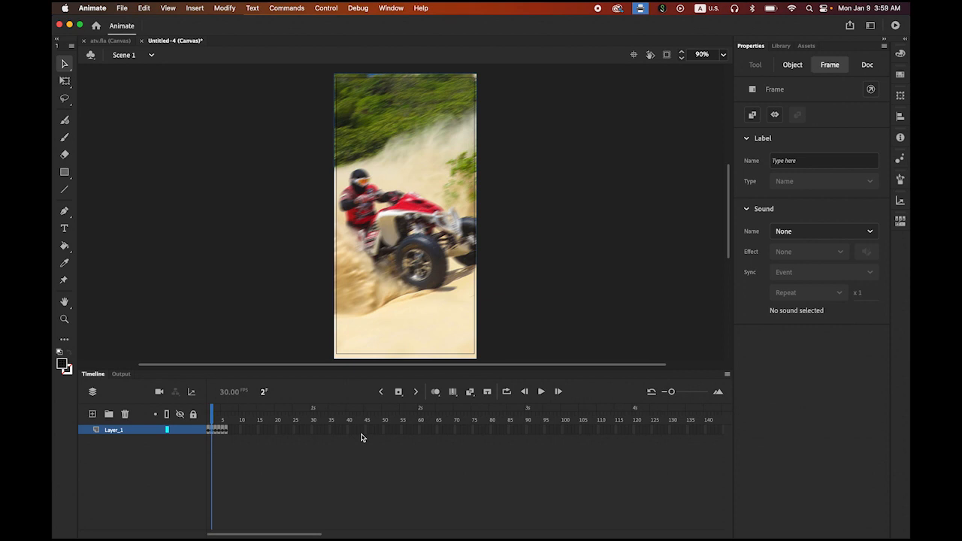
key(Down)
key(Down)
key(Down)
key(Left)
key(Left)
key(Left)
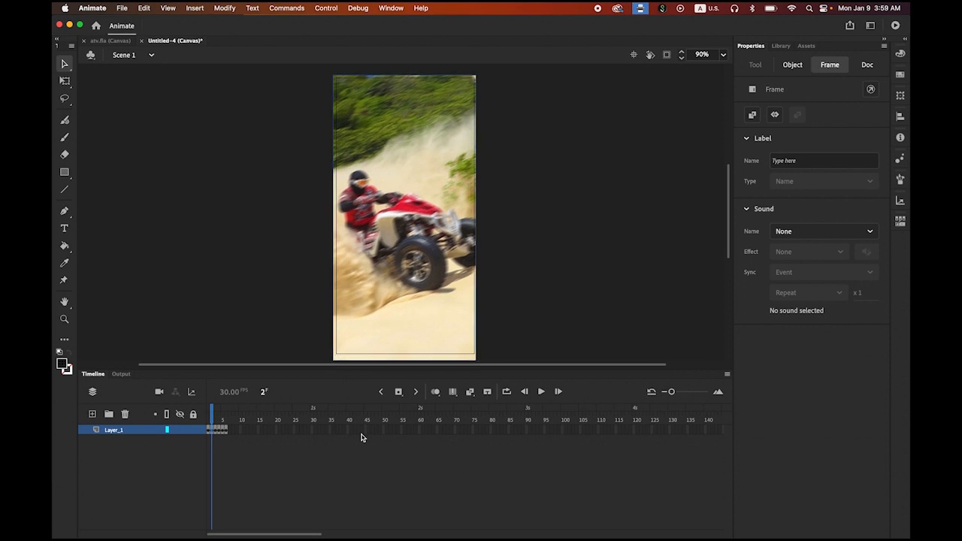
- On frame 3, nudge the ATV bitmap a few pixels up and to the right
click(216, 431)
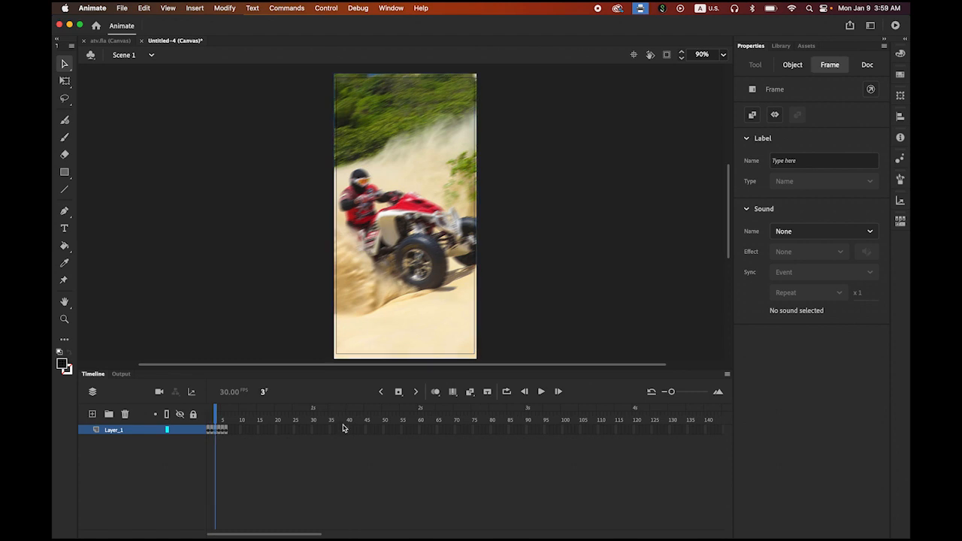
key(Up)
key(Up)
key(Up)
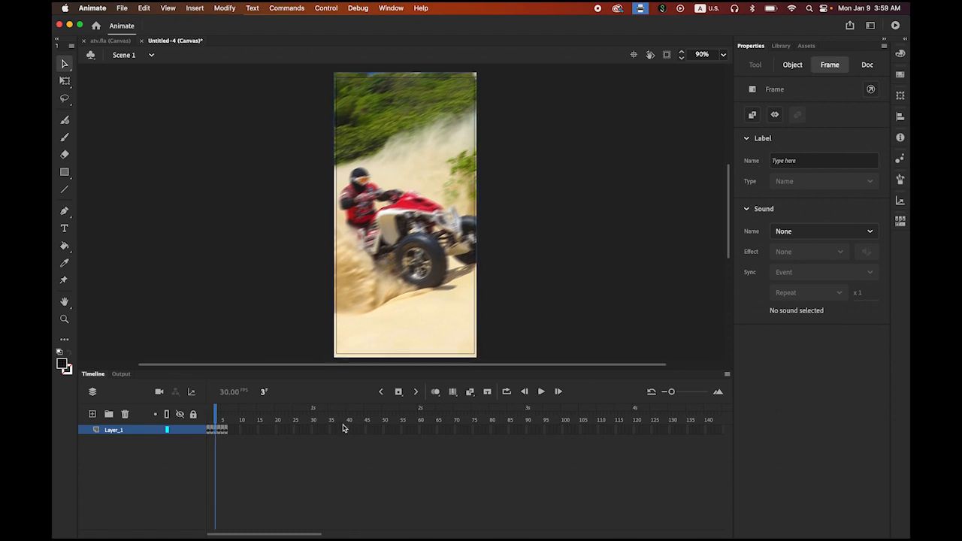
key(Right)
key(Right)
key(Right)
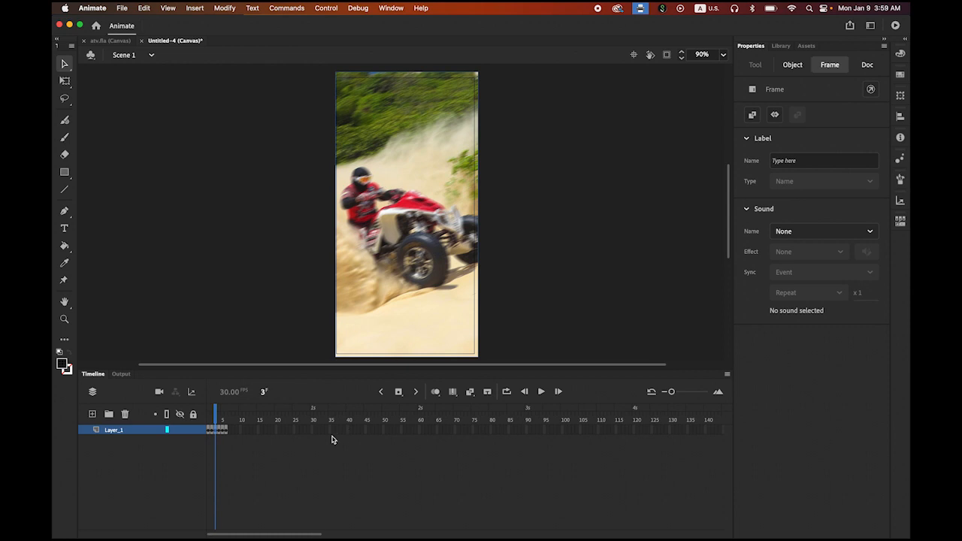
- On frame 4, shift the ATV bitmap slightly down and to the left
click(220, 432)
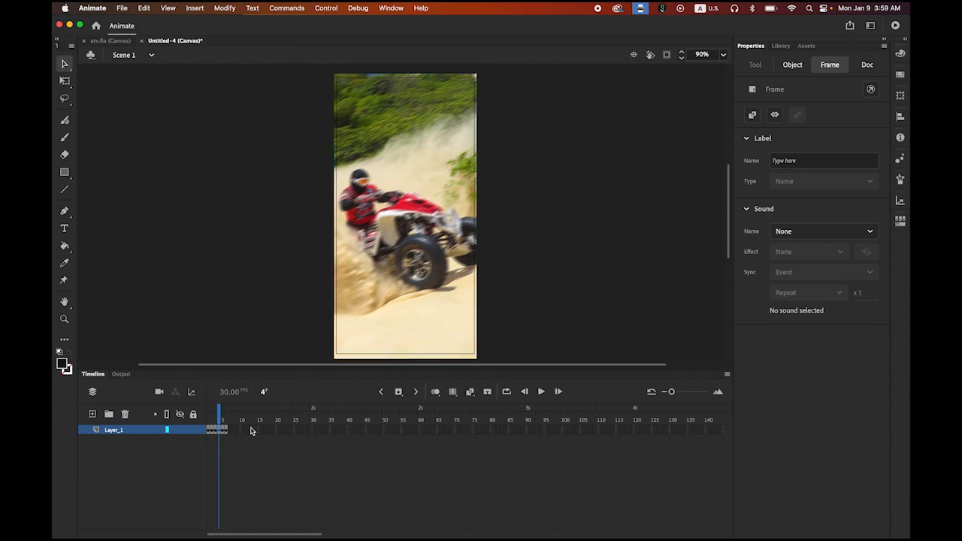
key(Down)
key(Left)
key(Left)
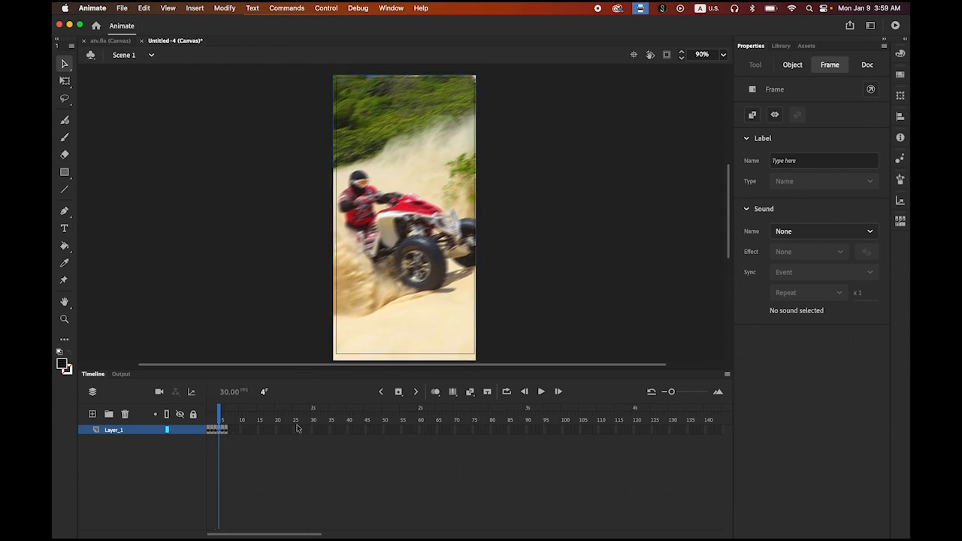
- On frame 5, shift the ATV bitmap slightly up and to the right
click(223, 432)
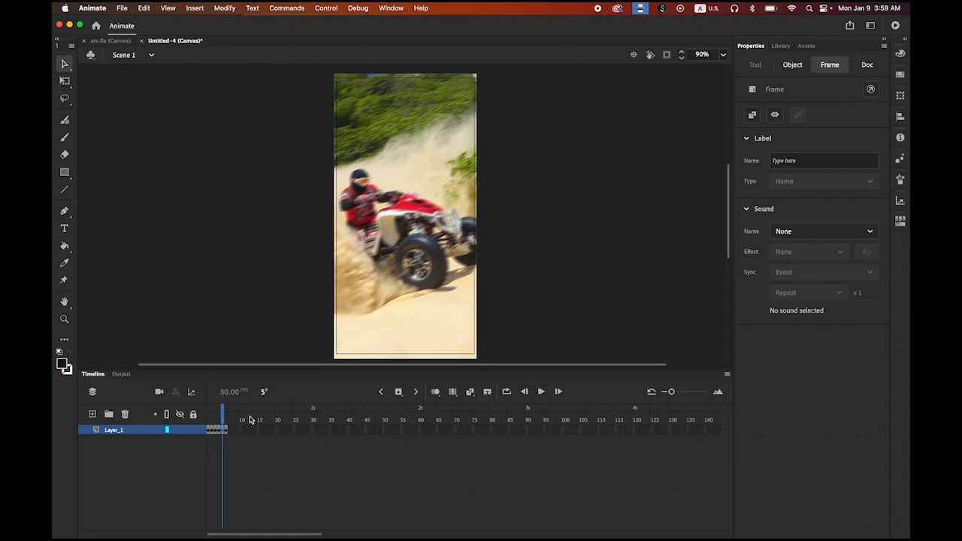
key(Up)
key(Up)
key(Right)
key(Right)
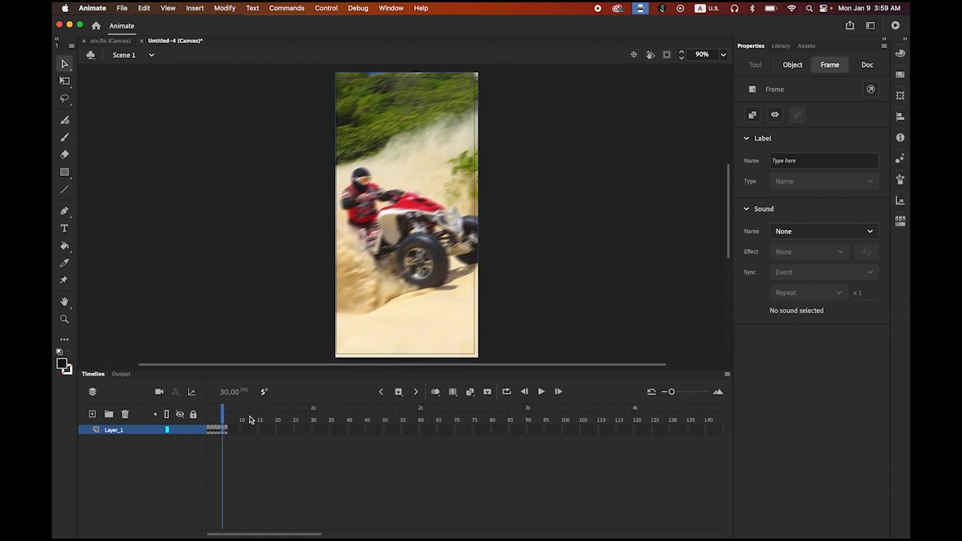
- On frame 6, move the ATV bitmap a few pixels down and to the left
click(226, 432)
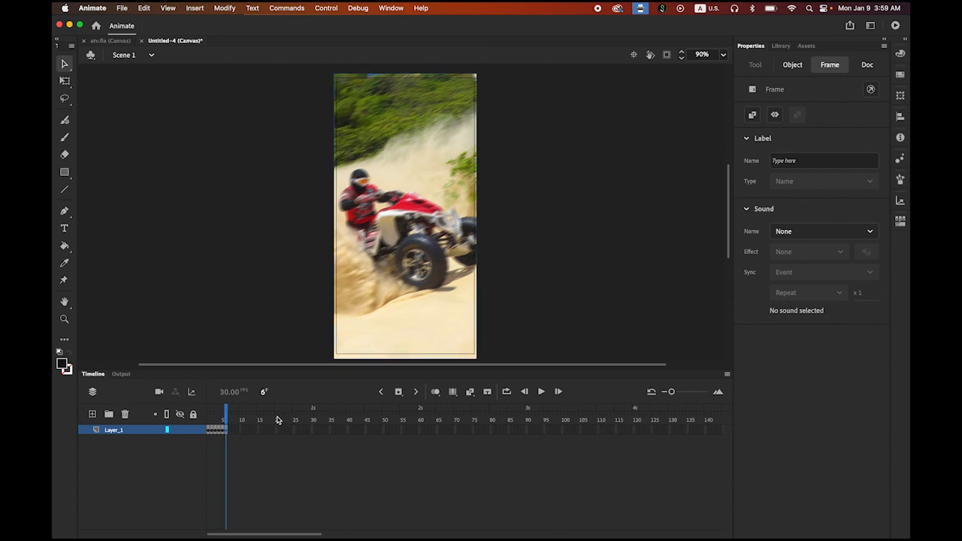
key(Down)
key(Down)
key(Left)
key(Left)
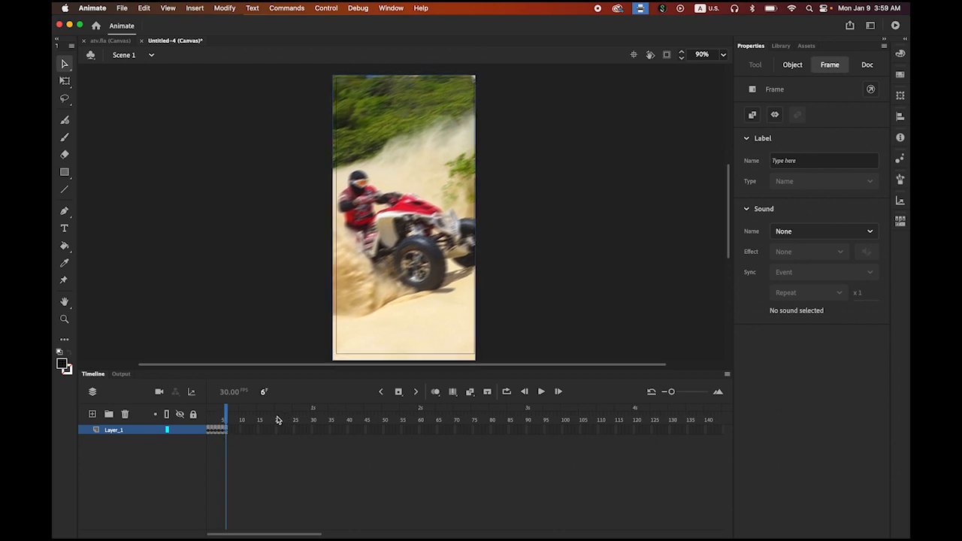
- Scrub through the six frames and play the timeline to preview the shake animation
click(214, 415)
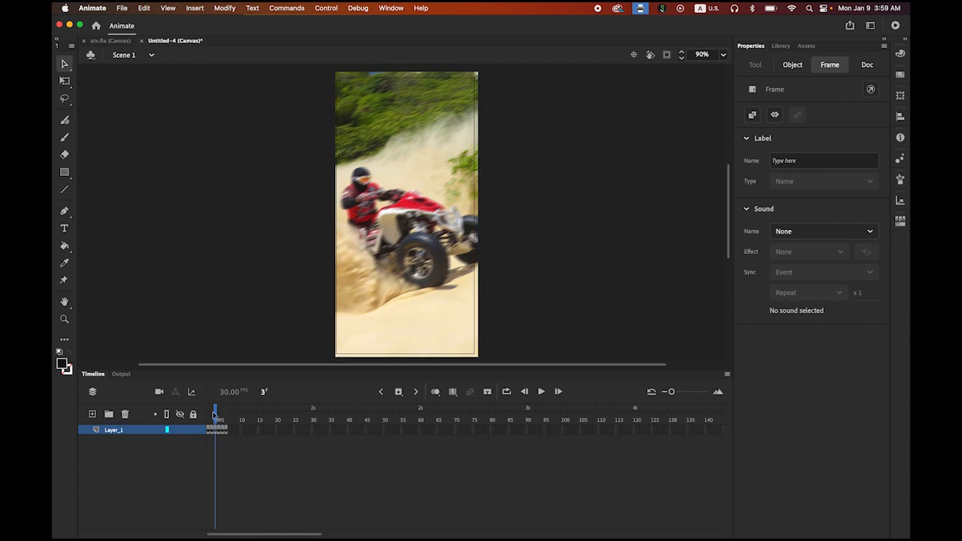
click(226, 418)
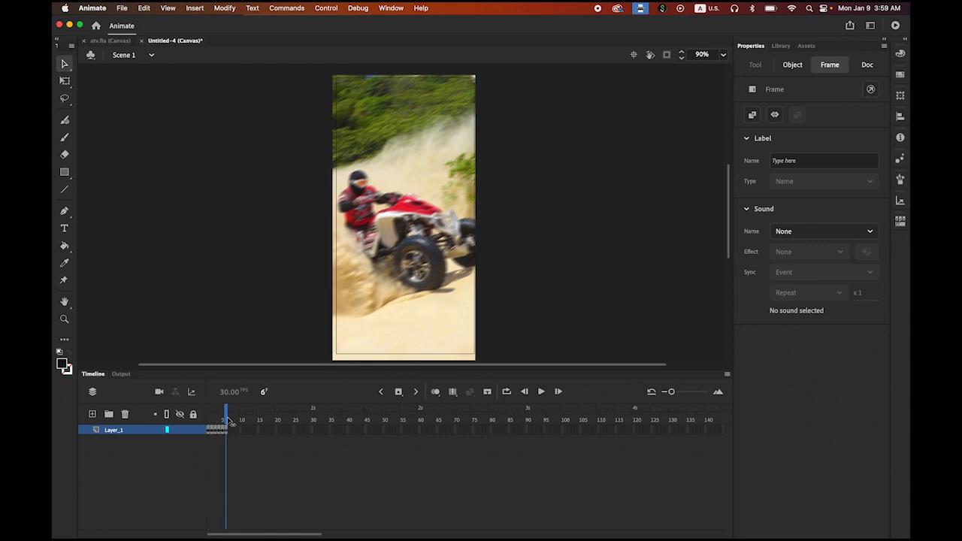
drag(228, 422, 194, 417)
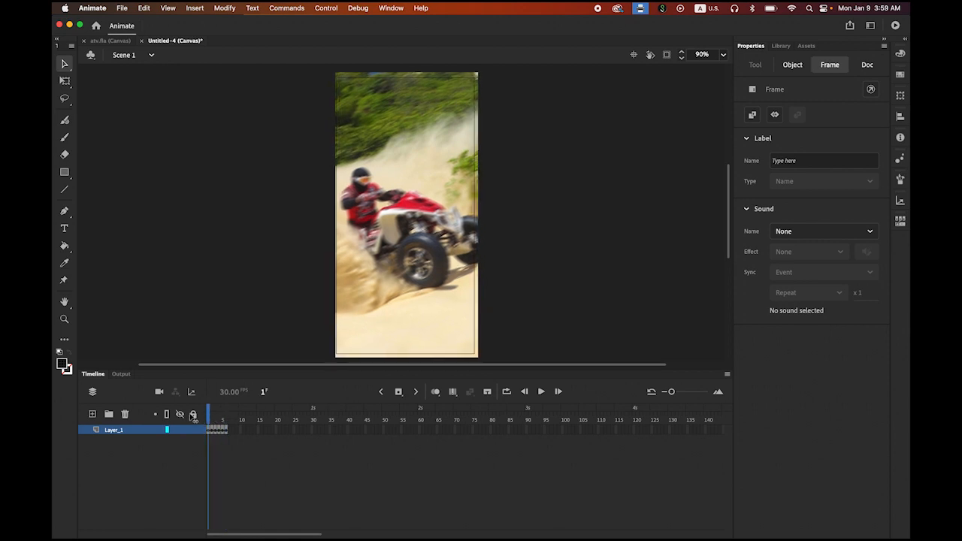
click(540, 393)
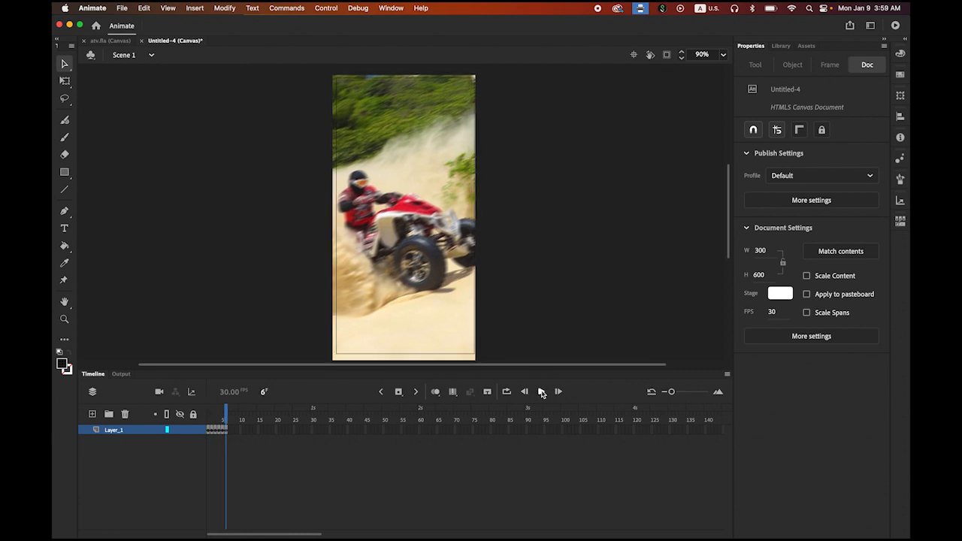
click(541, 393)
- Select frames 1 through 6 on Layer_1 and copy them
click(209, 432)
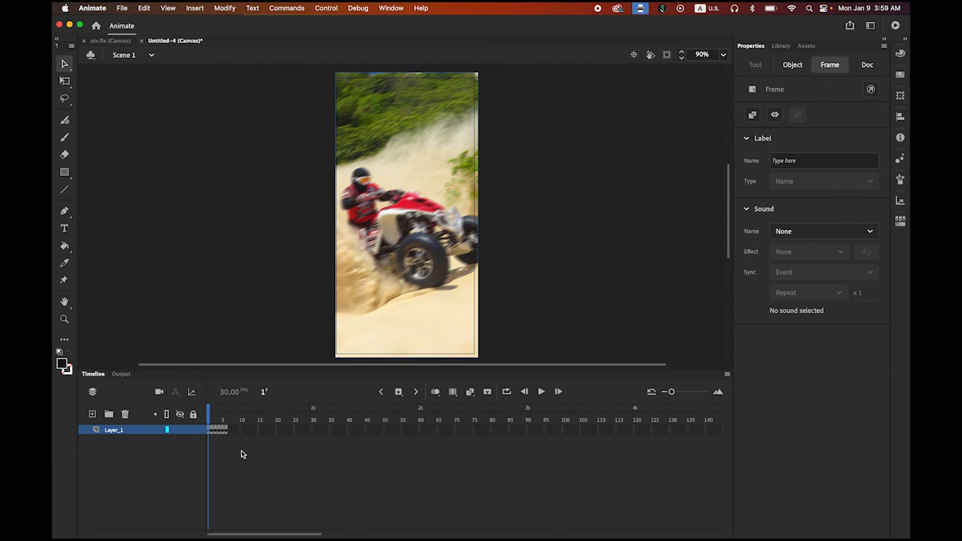
click(226, 432)
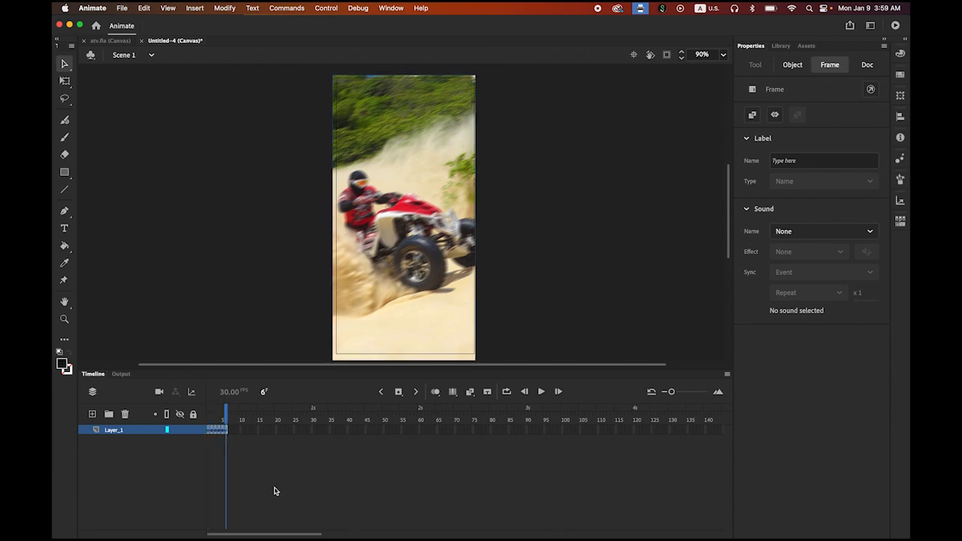
right_click(220, 432)
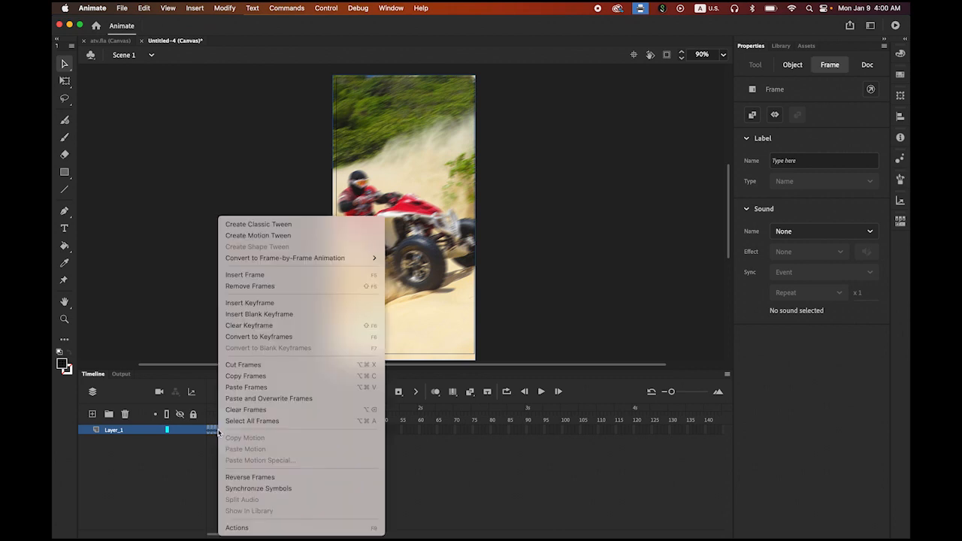
click(273, 382)
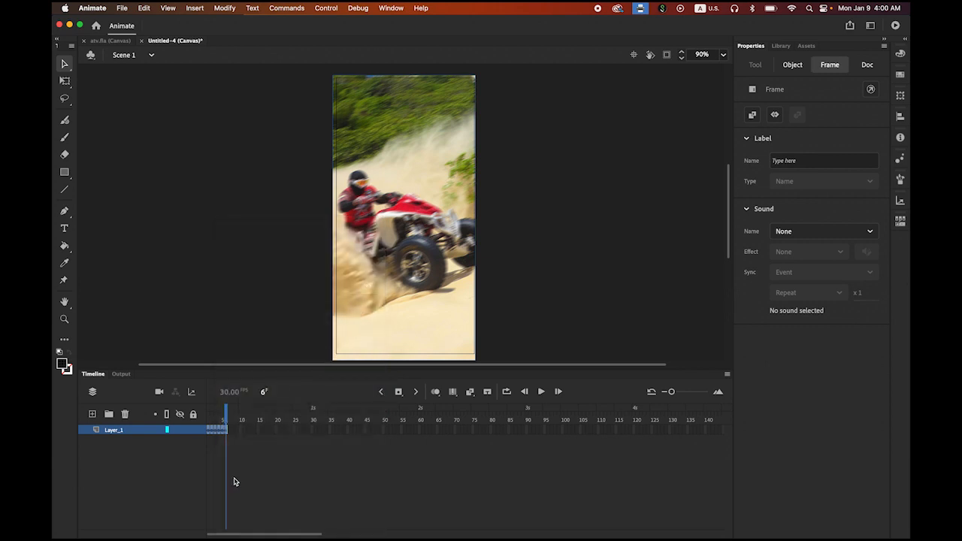
- Paste the copied six frames four times in succession after the last frame of Layer_1, extending the animation to frame 30
click(230, 432)
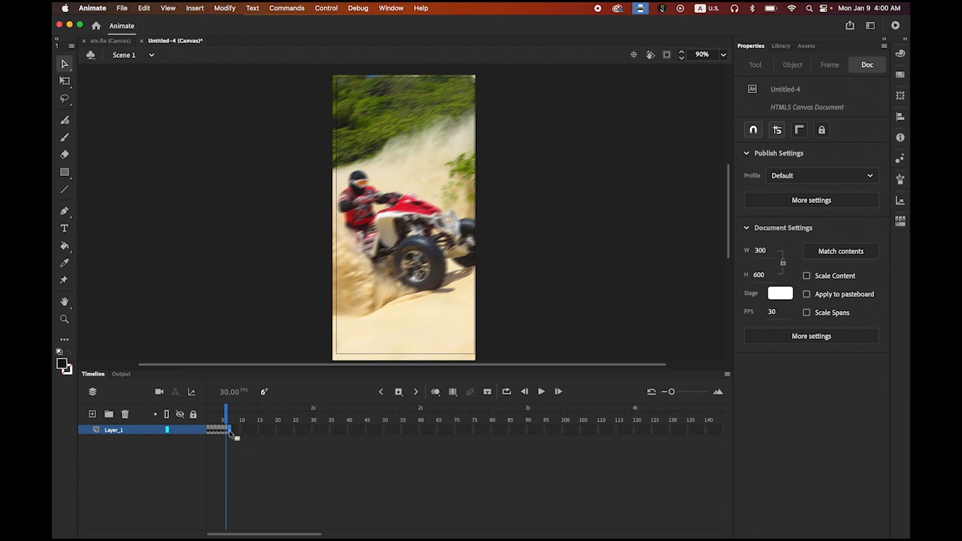
right_click(230, 433)
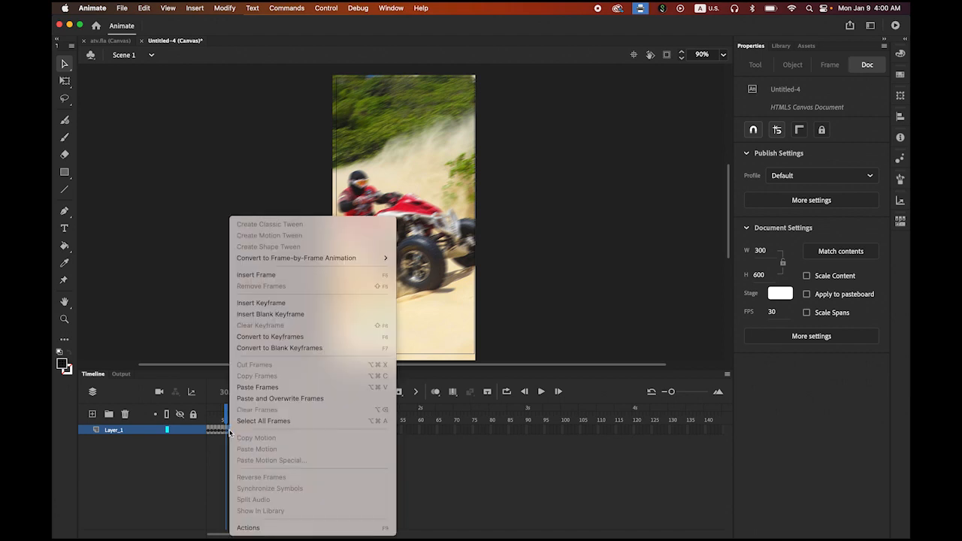
click(277, 387)
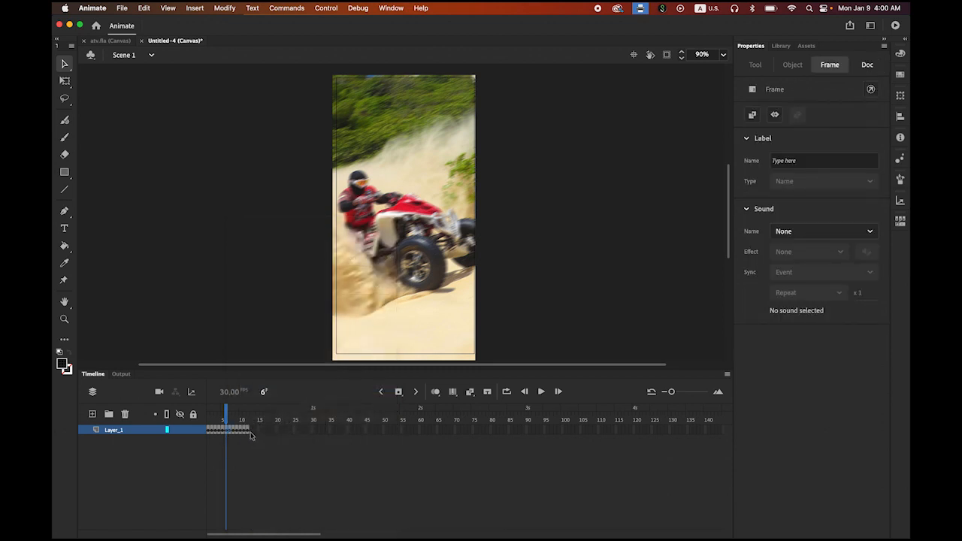
click(249, 433)
right_click(251, 435)
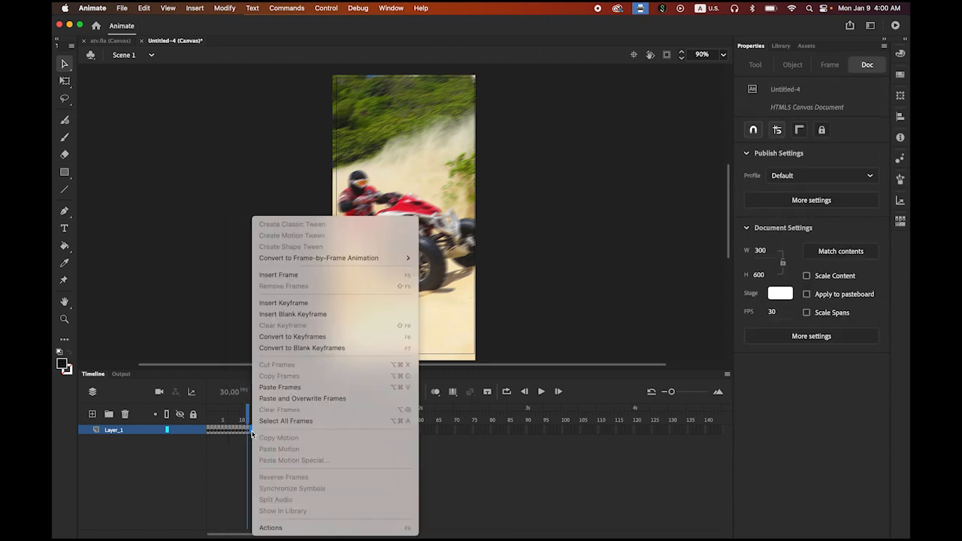
click(289, 389)
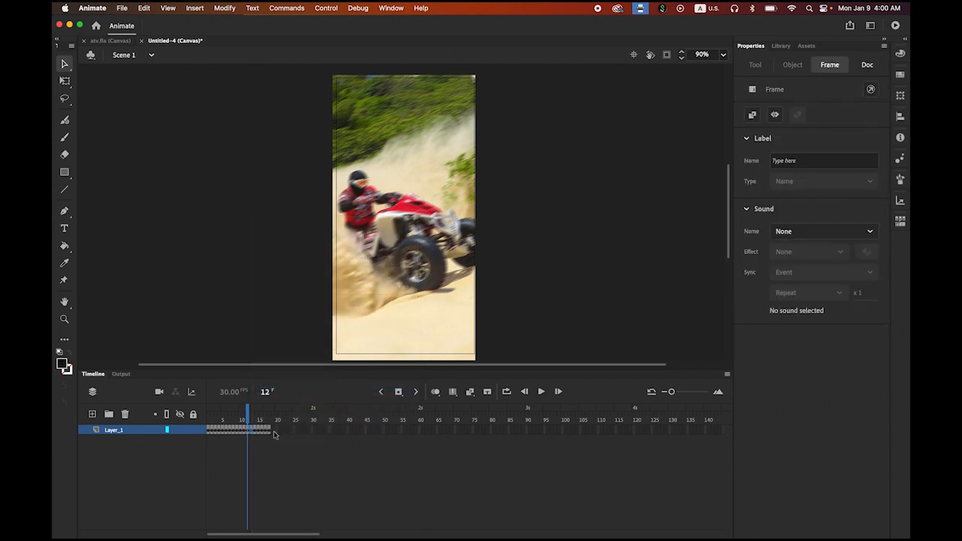
click(274, 432)
right_click(274, 432)
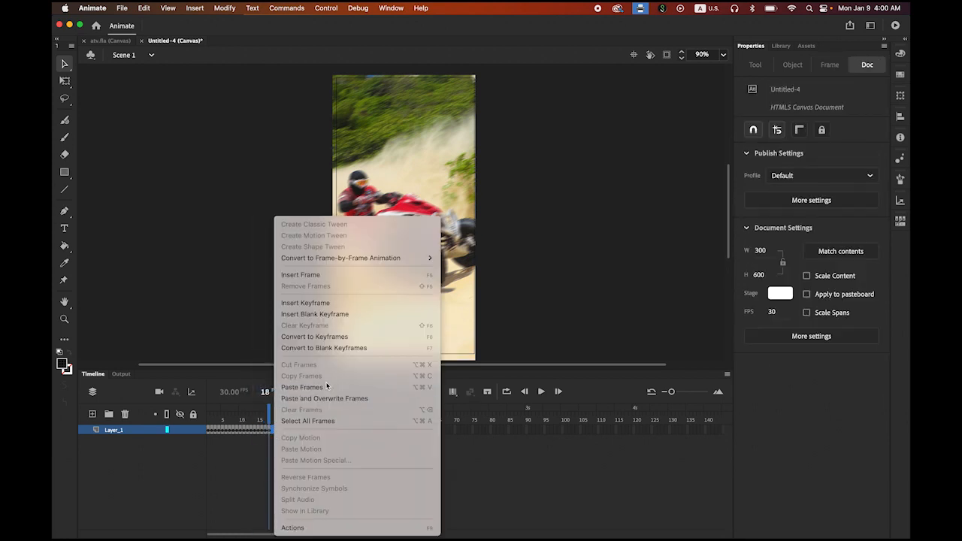
click(326, 387)
click(294, 433)
right_click(295, 435)
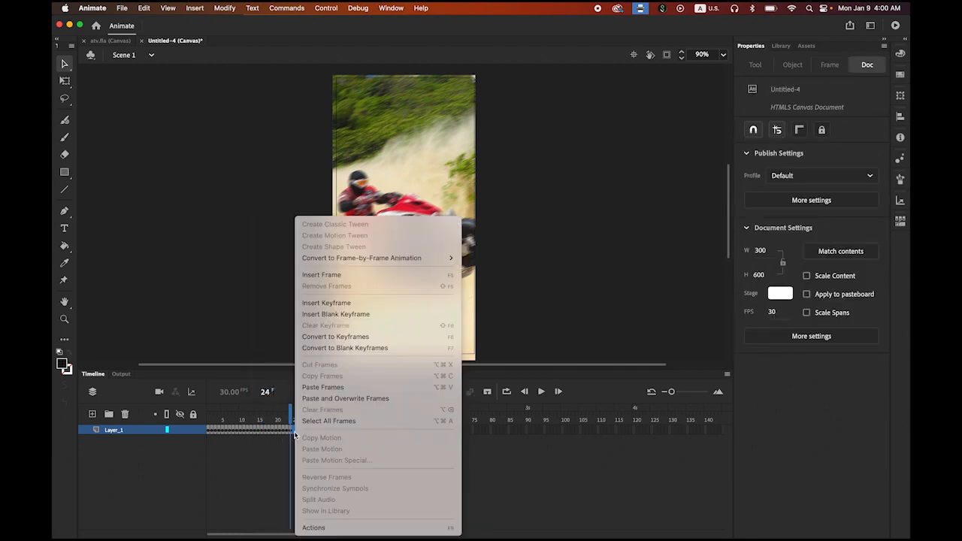
click(333, 388)
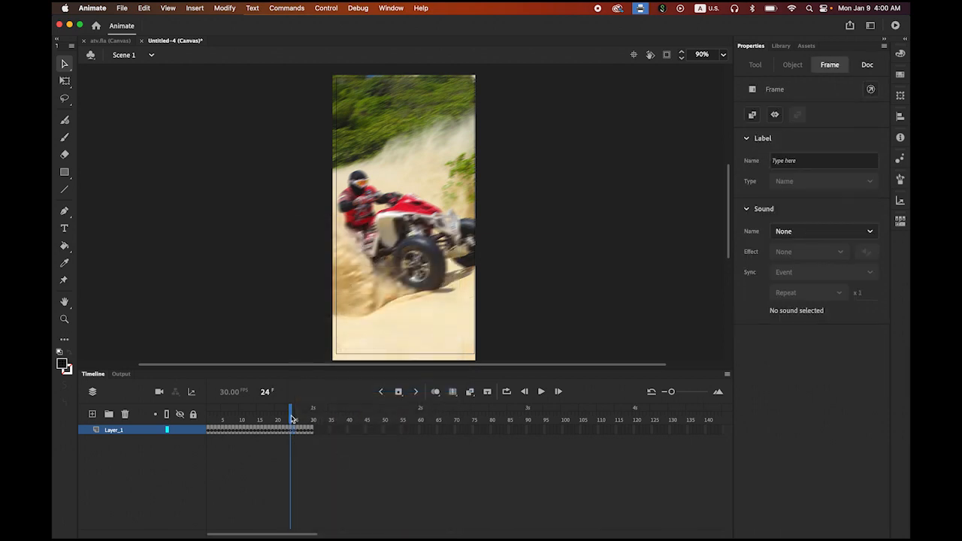
- Return to frame 1 and play the extended timeline to preview the shake
drag(292, 419, 146, 420)
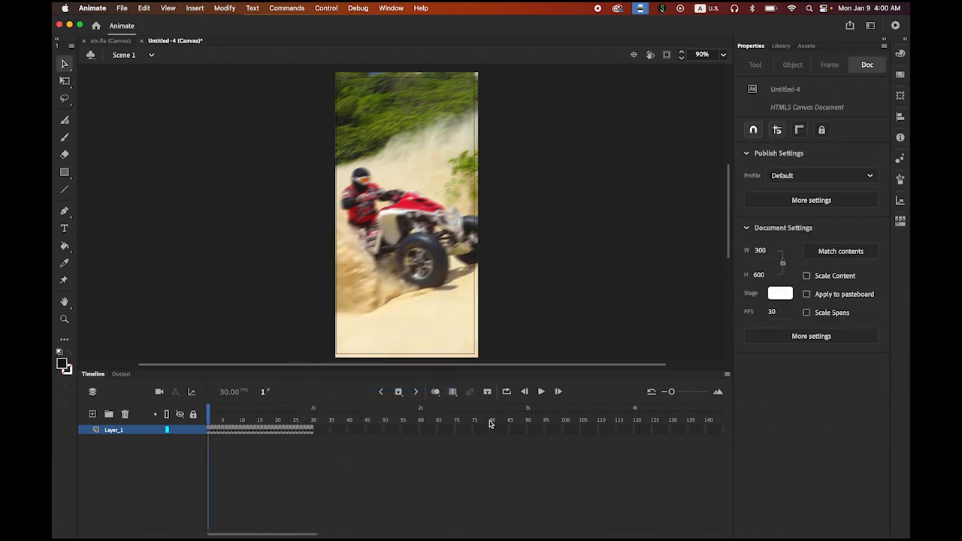
click(540, 392)
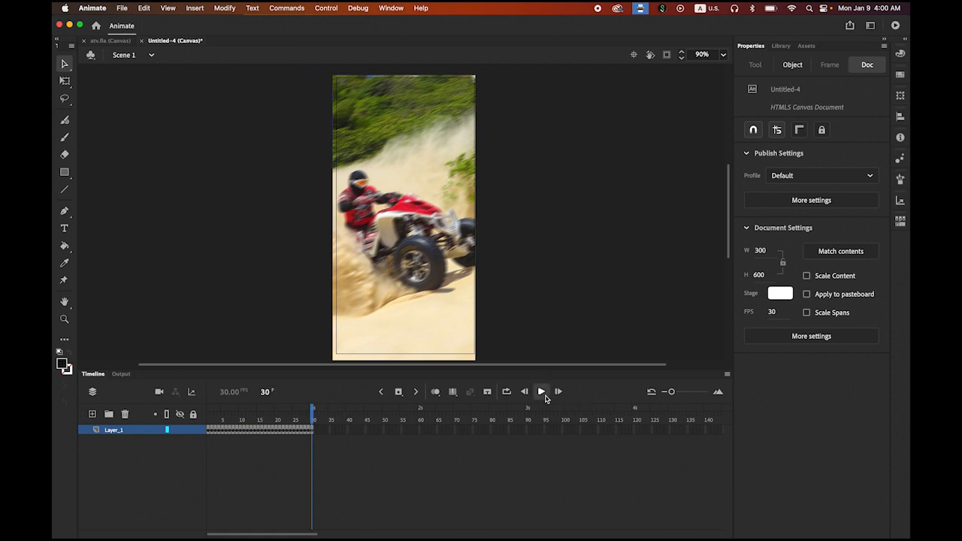
click(546, 399)
click(546, 399)
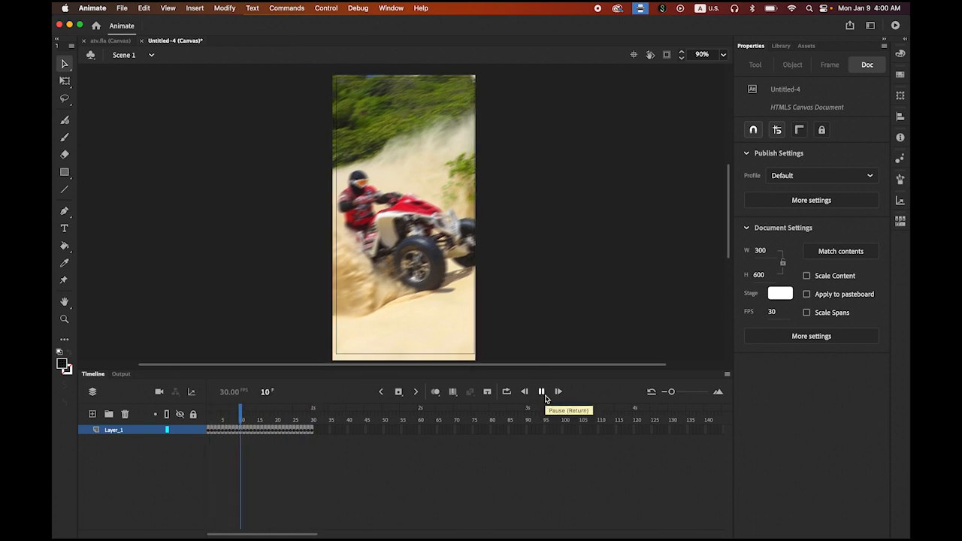
- Rename Layer_1 as shake
click(117, 432)
double_click(118, 432)
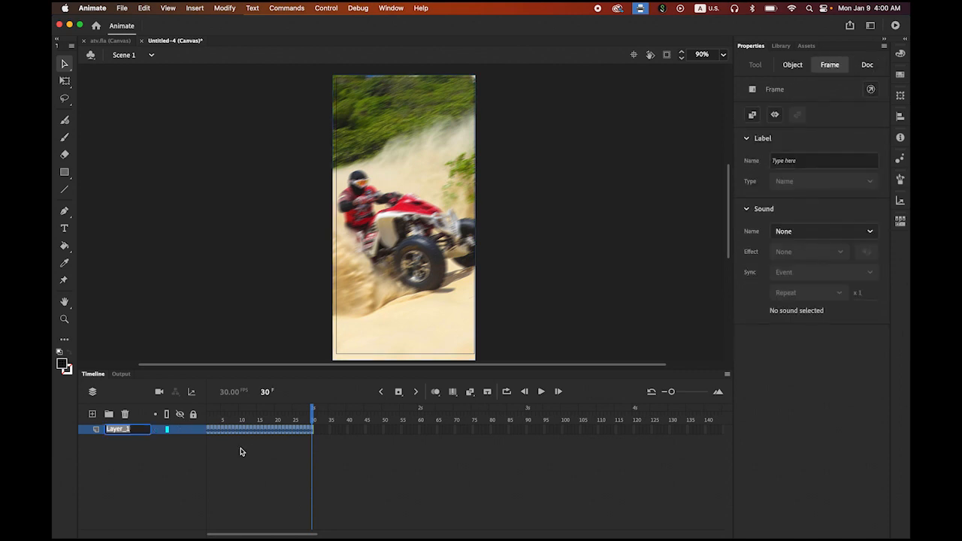
text(shake)
key(Return)
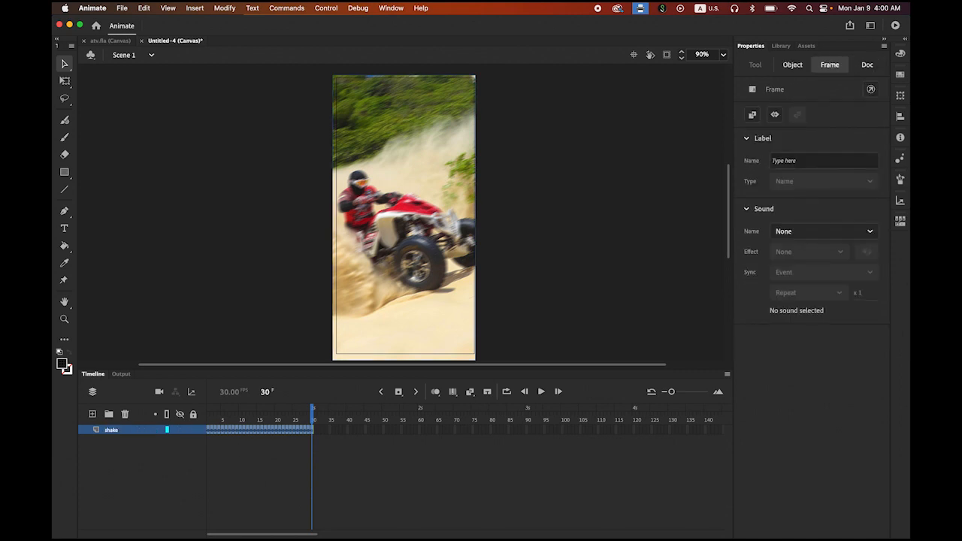
click(140, 501)
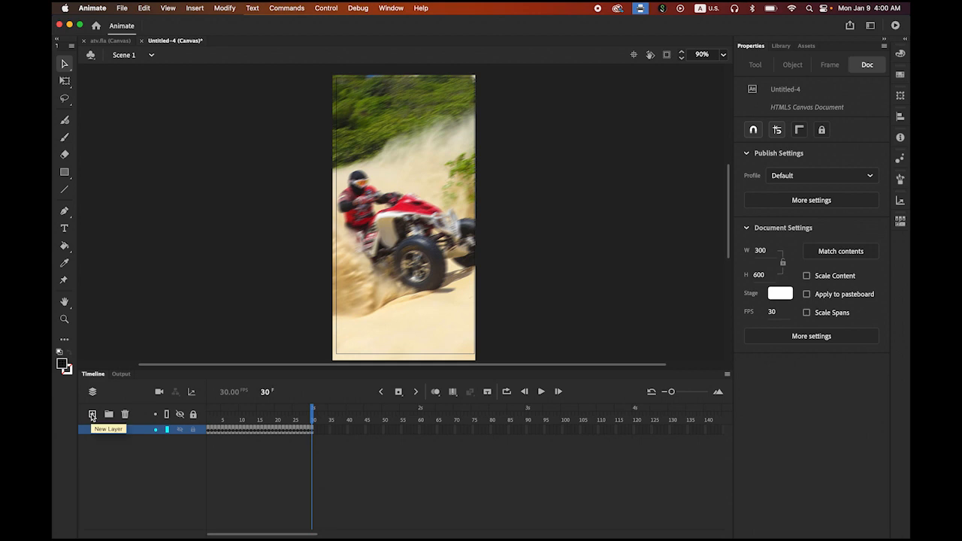
- Add a new layer above the shake layer and insert a keyframe on it at frame 25
click(92, 415)
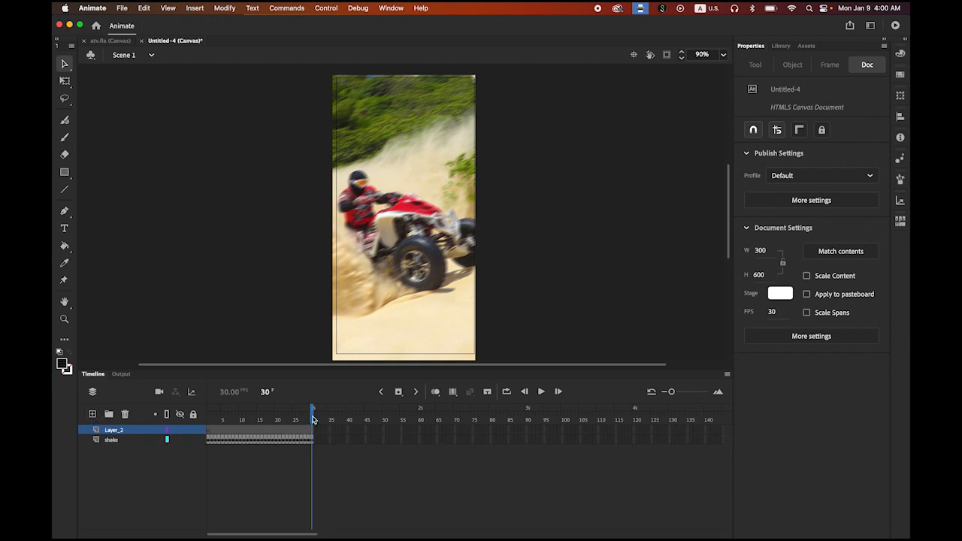
drag(314, 419, 295, 420)
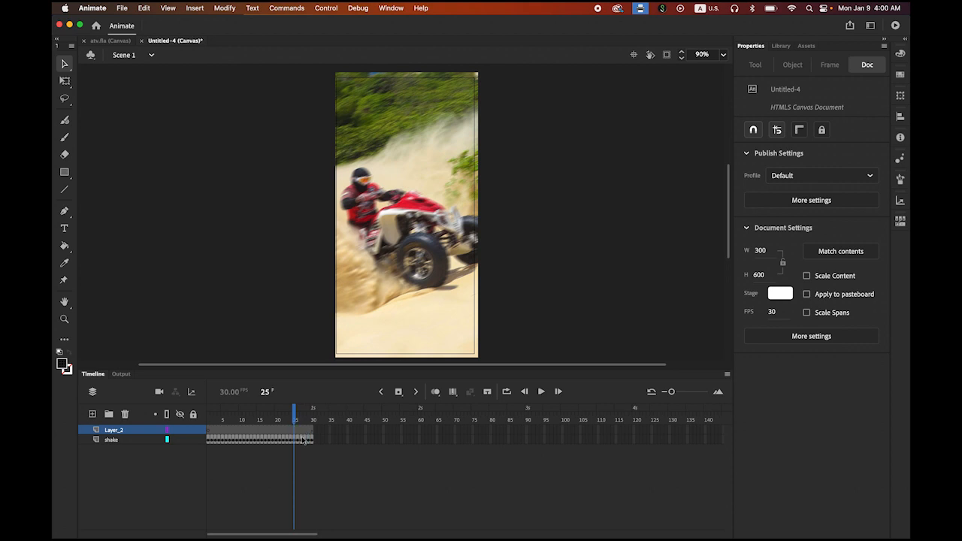
click(295, 430)
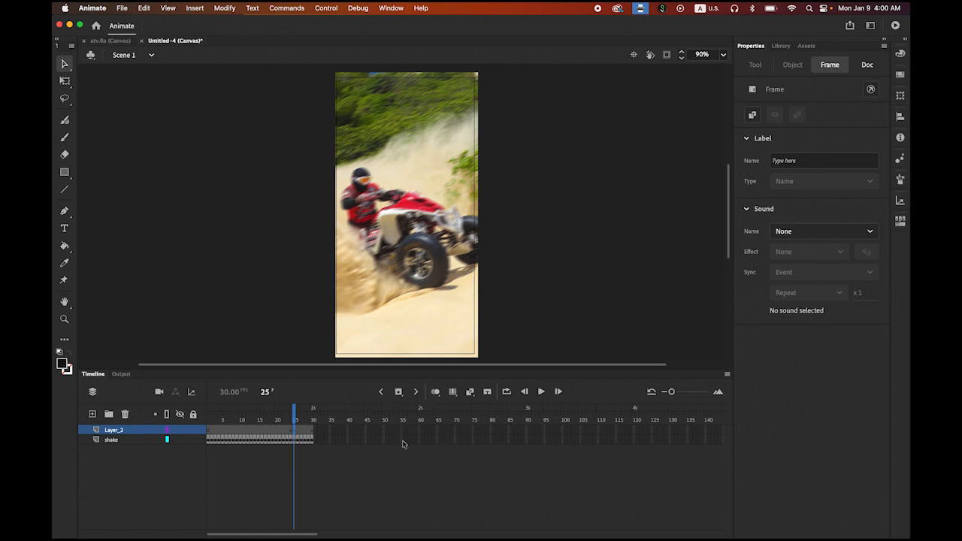
- Switch to Photoshop and copy the entire sharp 300 x 600 px image from atv.jpg
mouse_move(301, 529)
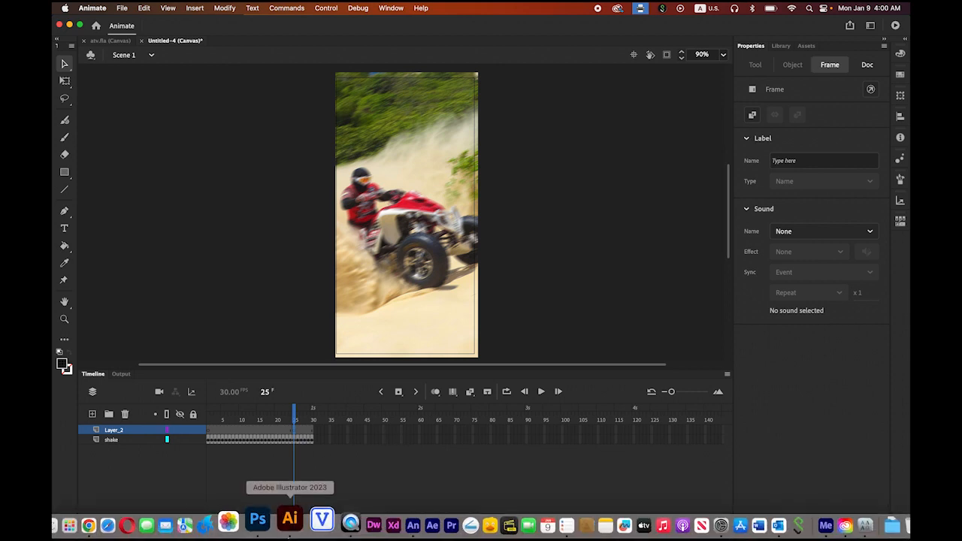
click(271, 527)
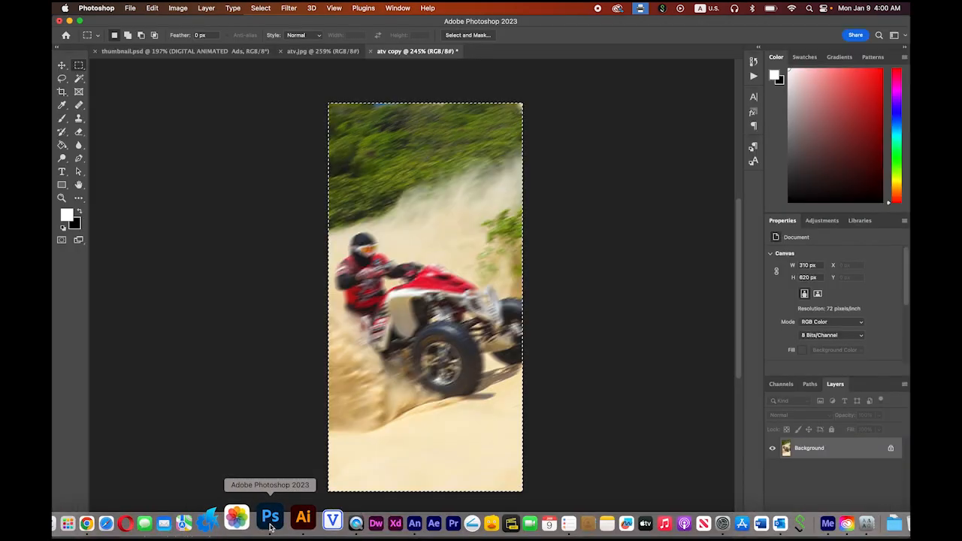
click(333, 53)
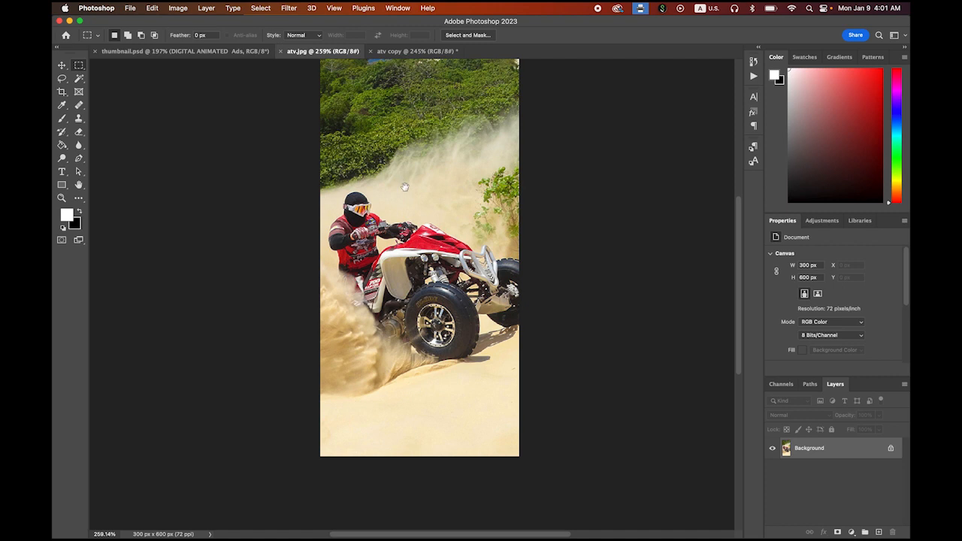
drag(405, 186, 399, 213)
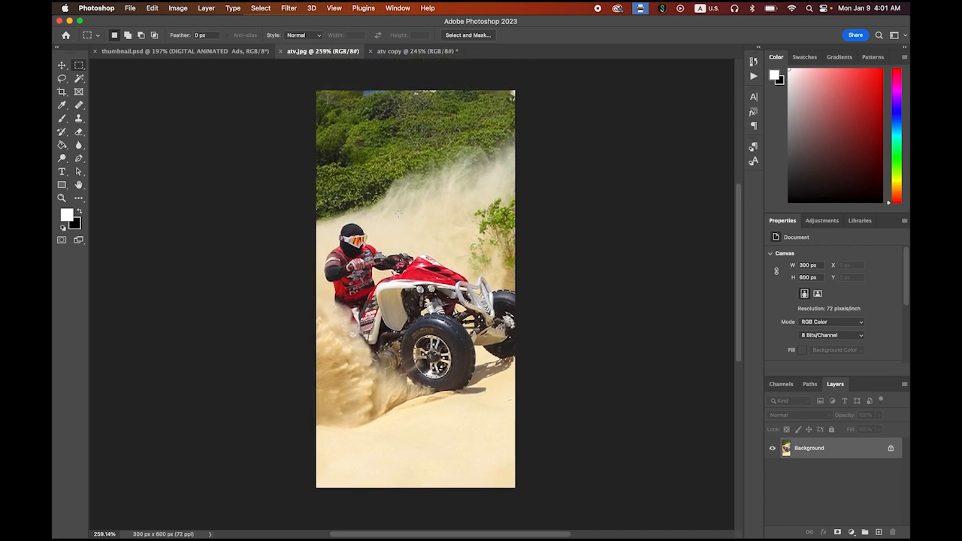
click(262, 7)
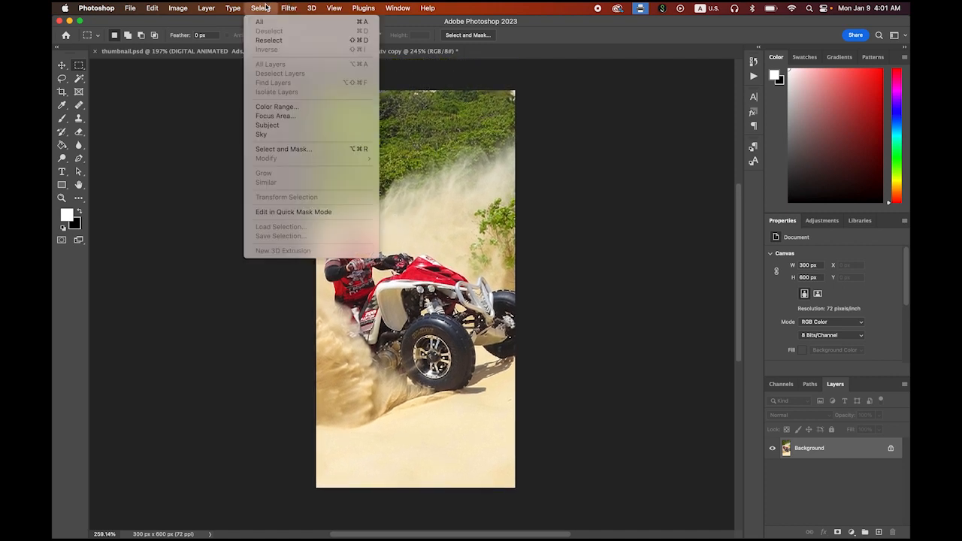
click(267, 24)
click(152, 7)
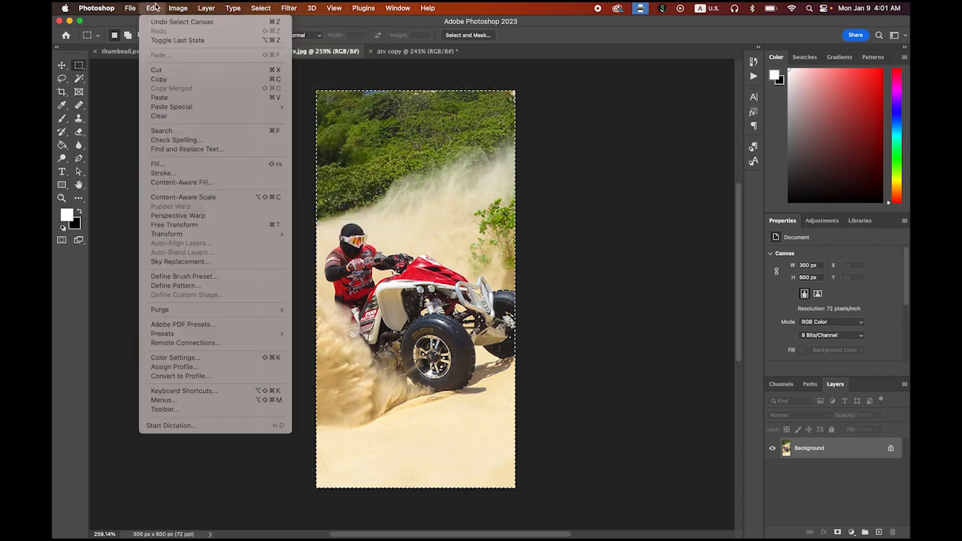
click(179, 82)
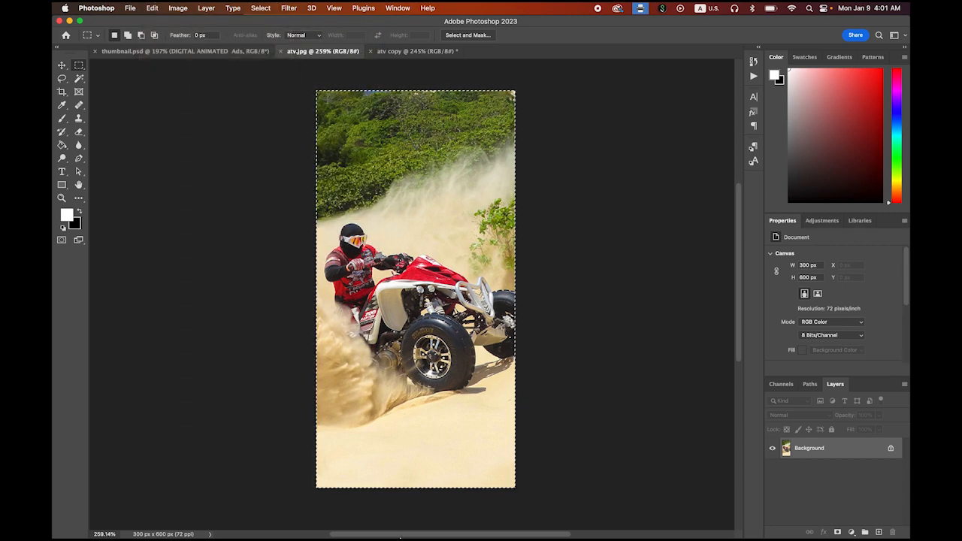
- Switch back to Animate and paste the sharp ATV photo in the center at frame 25 of Layer_2
click(384, 530)
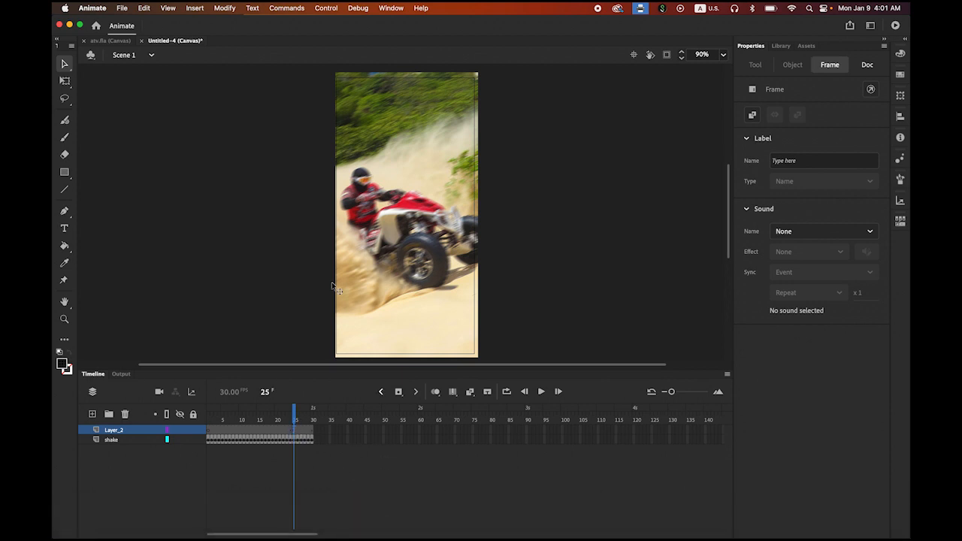
click(147, 7)
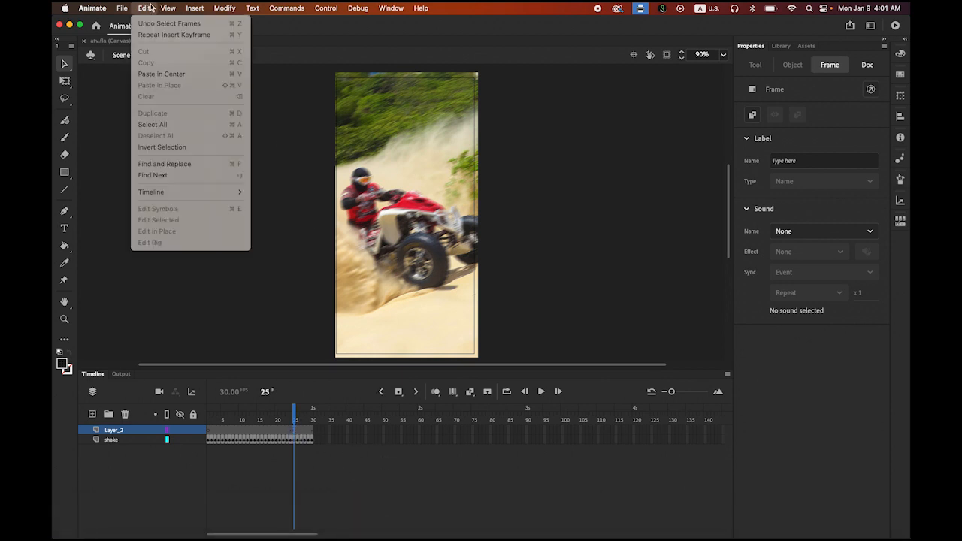
click(161, 74)
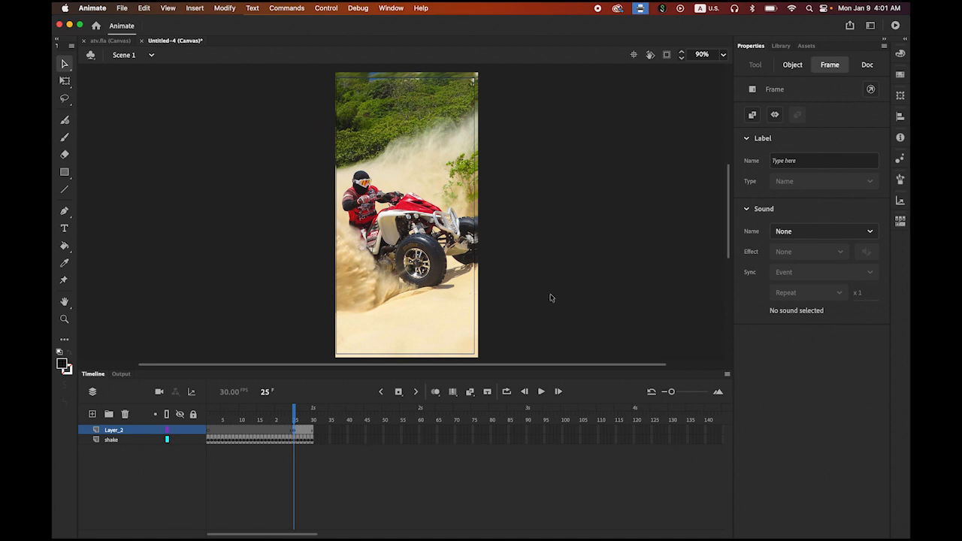
- Insert a keyframe at frame 30 of Layer_2 and create a classic tween between frames 25 and 30
mouse_move(297, 418)
mouse_down()
mouse_move(201, 410)
mouse_move(321, 429)
mouse_move(298, 415)
mouse_up()
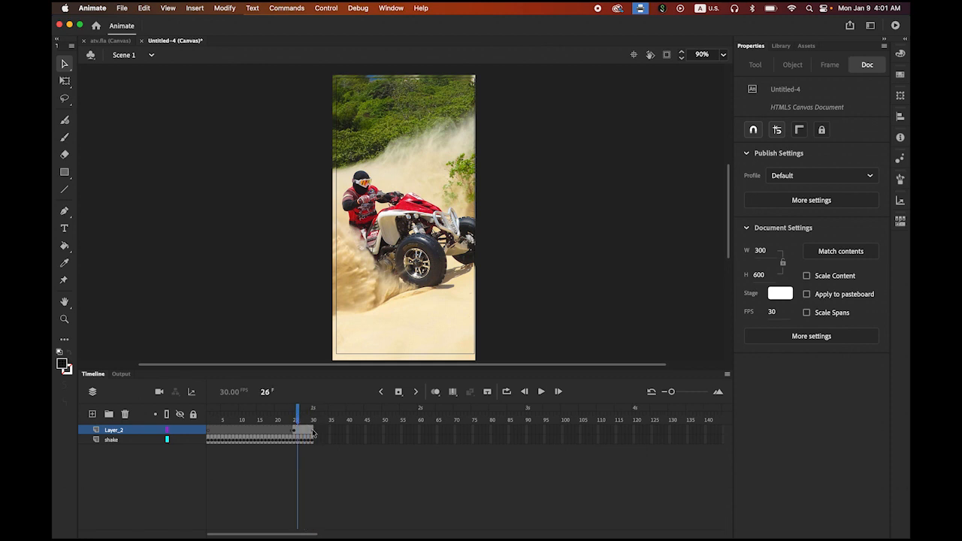
click(313, 431)
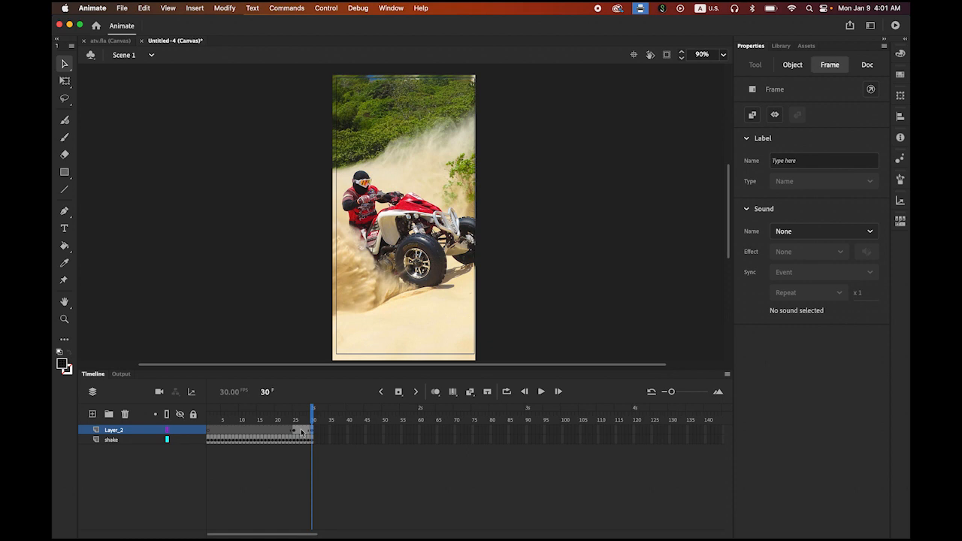
right_click(302, 433)
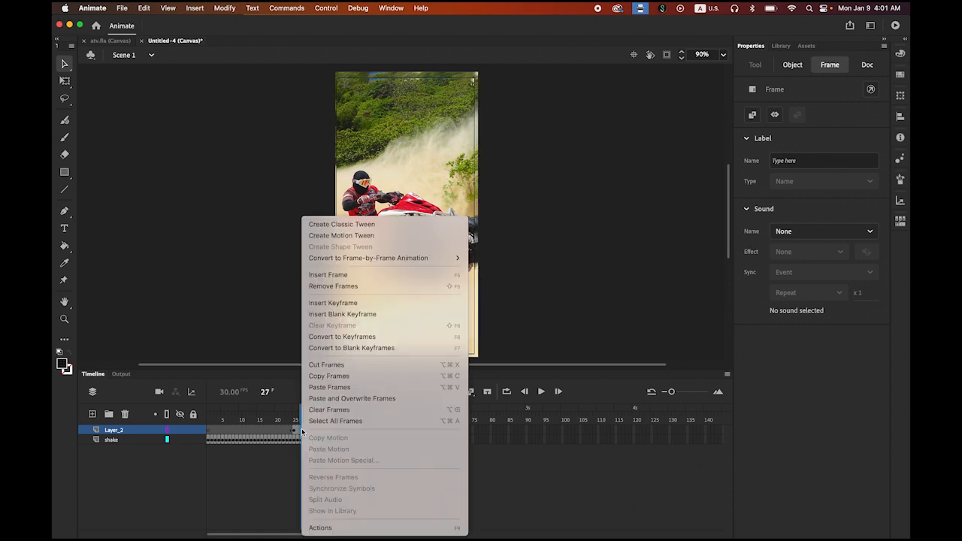
click(371, 225)
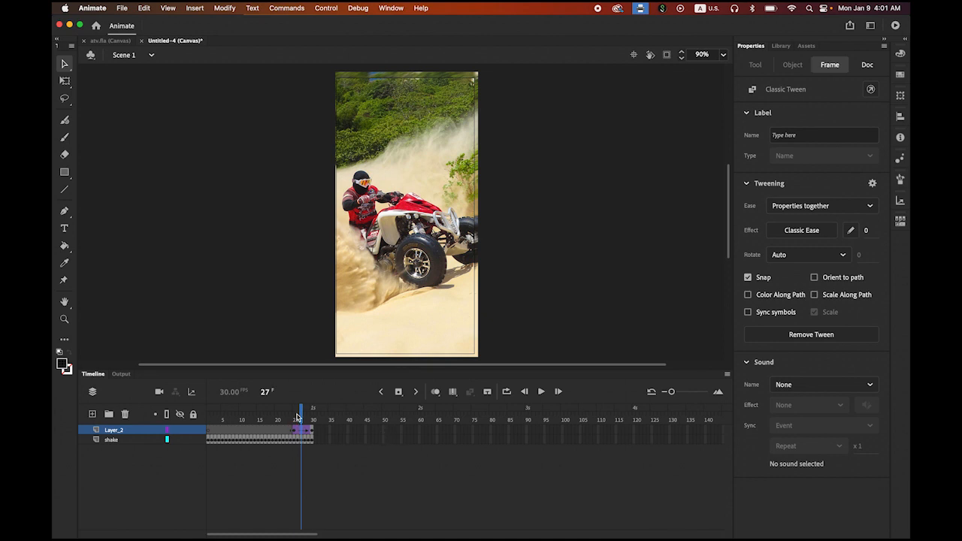
- On frame 25, apply an Alpha color effect of 0% to the sharp ATV photo instance
drag(299, 418, 295, 419)
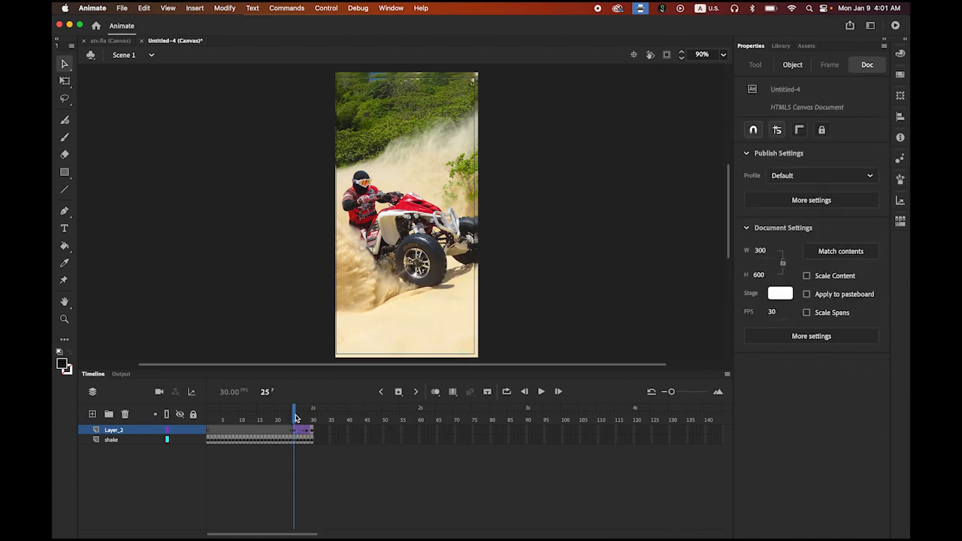
drag(295, 418, 294, 430)
click(412, 294)
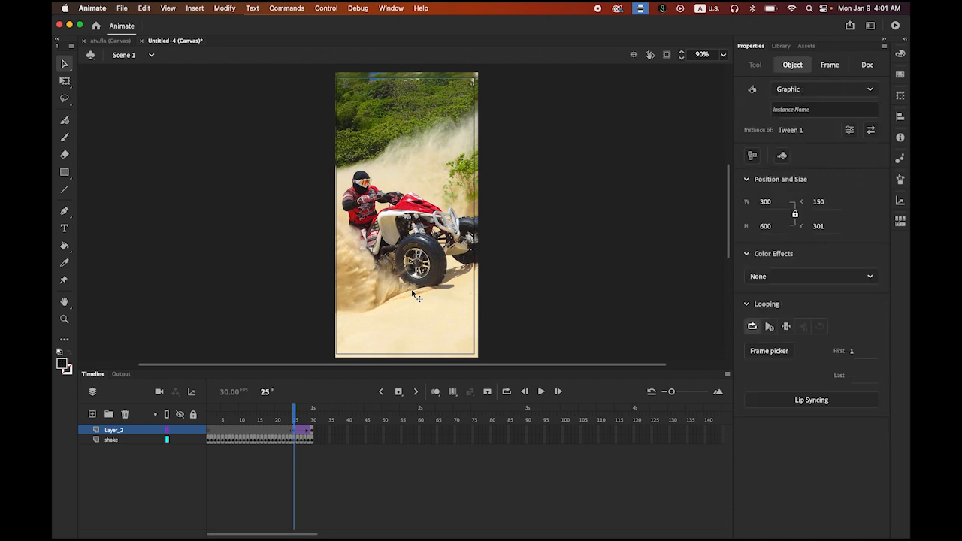
click(839, 282)
click(800, 356)
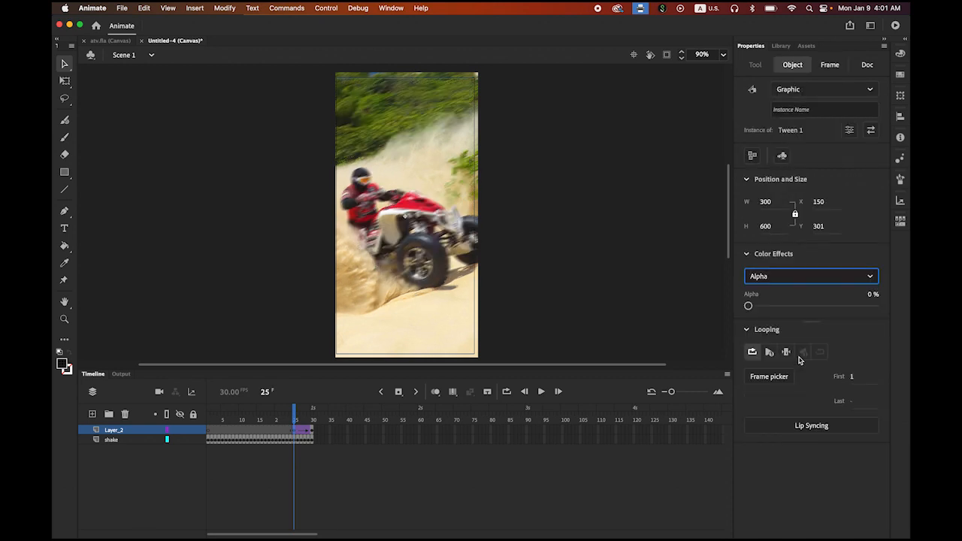
drag(748, 307, 737, 309)
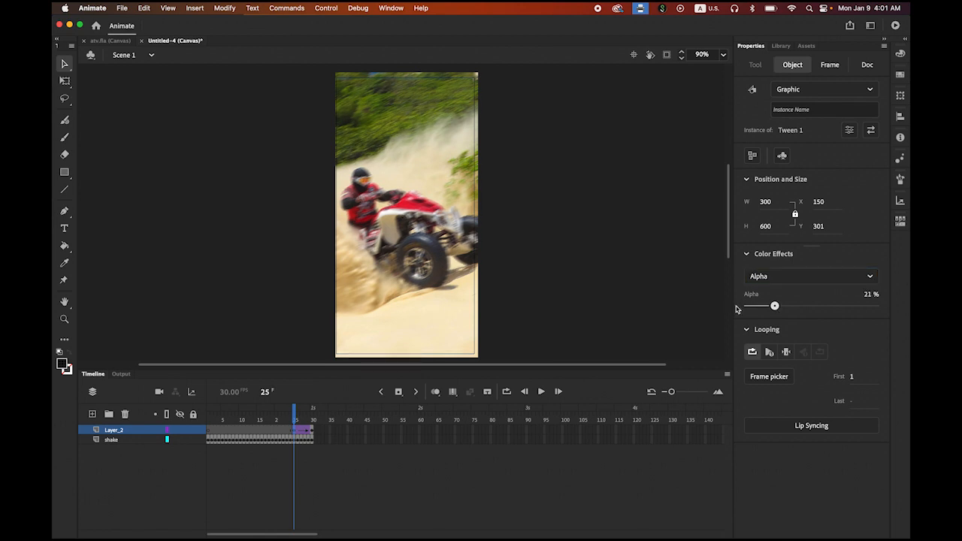
- Play the animation from frame 1 and rename Layer_2 as still
drag(294, 419, 210, 419)
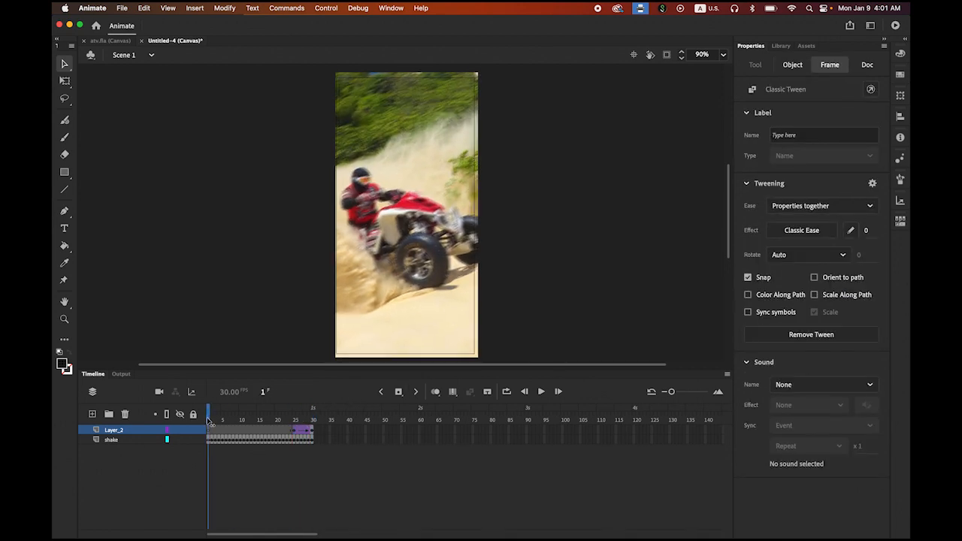
click(541, 392)
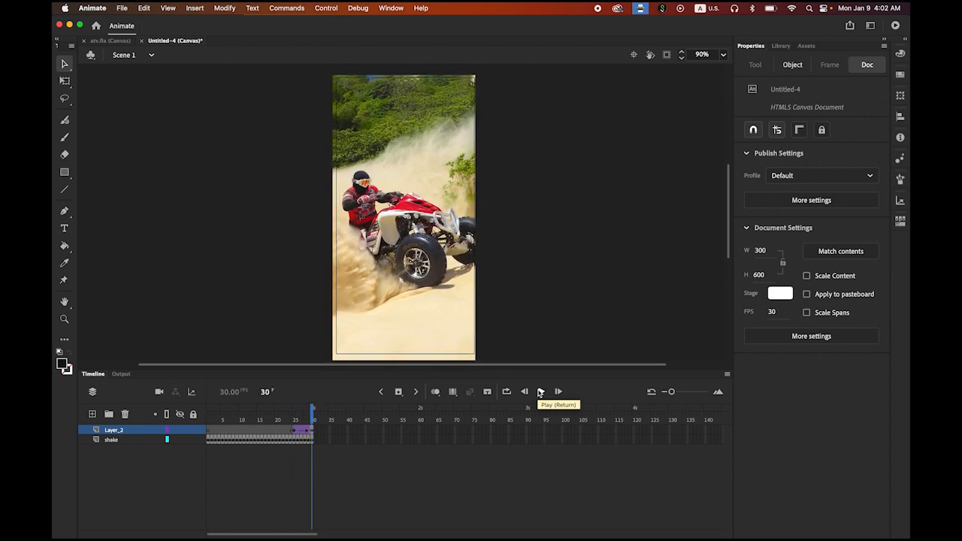
double_click(114, 429)
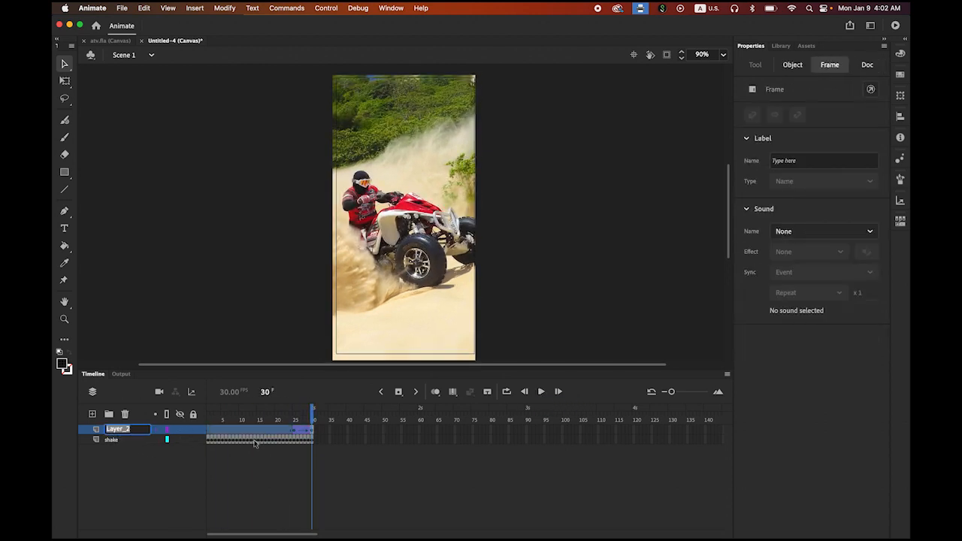
text(still)
key(Return)
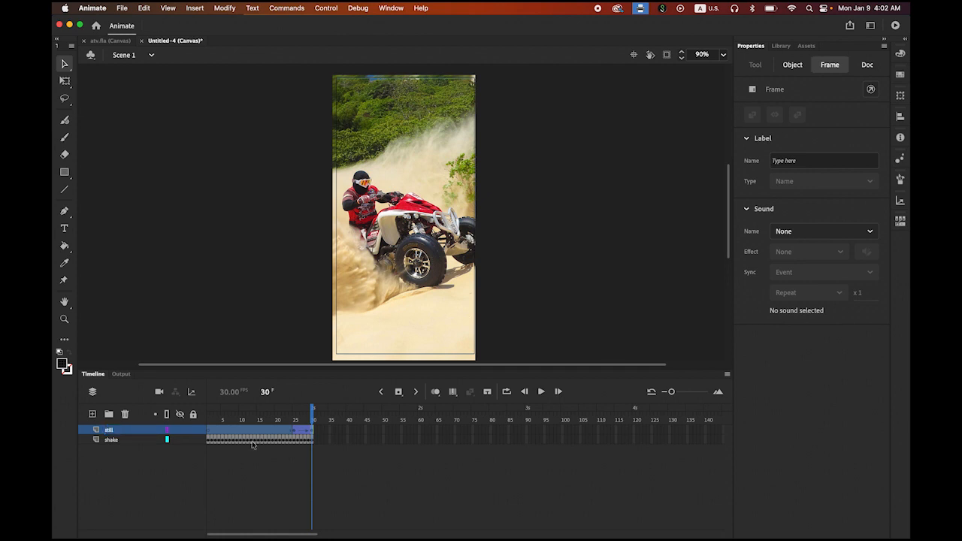
- On a new layer above still, insert a keyframe at frame 30 and draw a black, 80% opaque rectangle about 463 x 319 px beside the stage
click(92, 415)
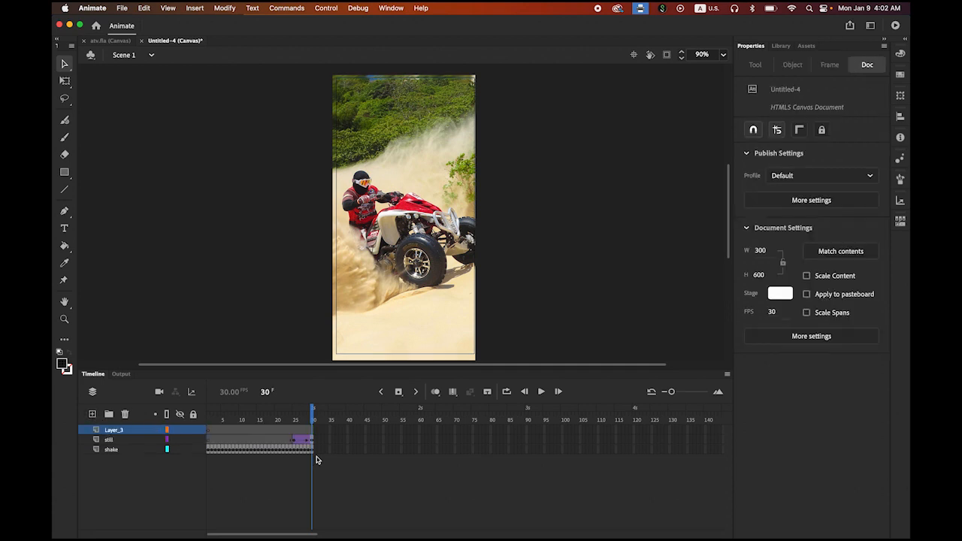
click(318, 431)
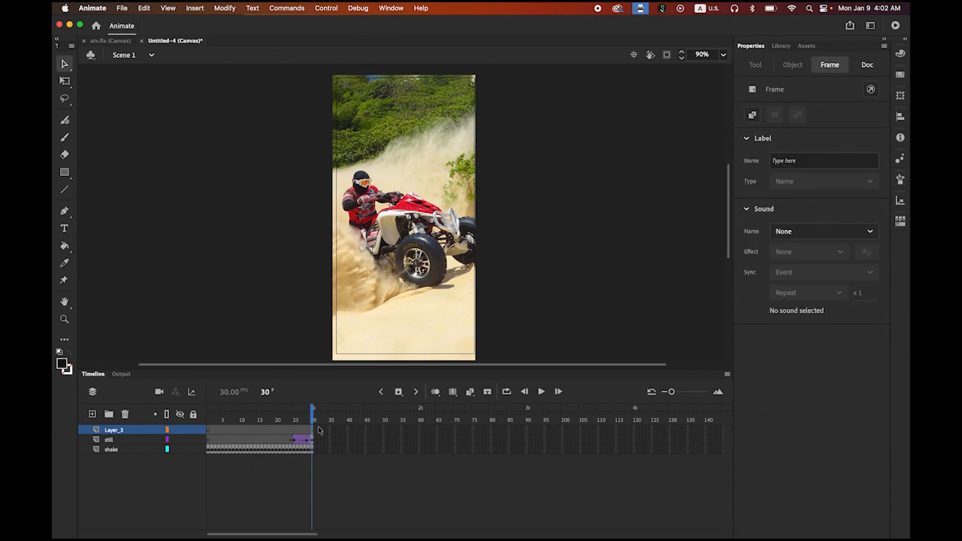
click(400, 395)
click(65, 173)
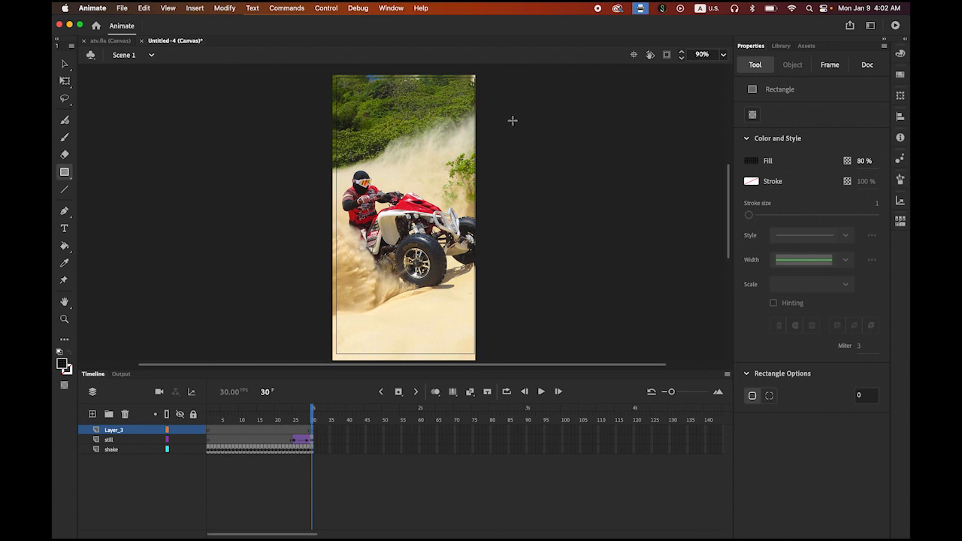
drag(511, 119, 724, 265)
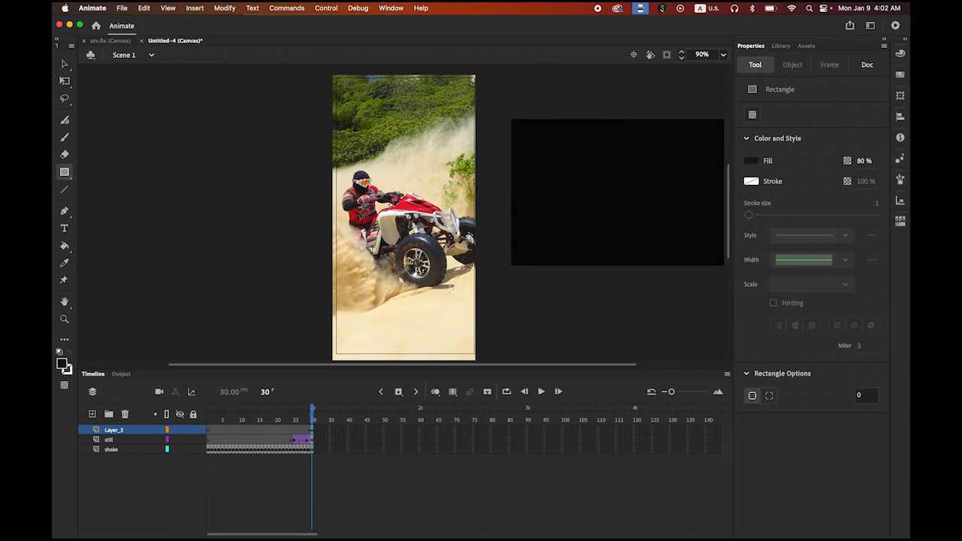
- Move the black rectangle closer to the stage and rotate it 25 degrees
click(64, 64)
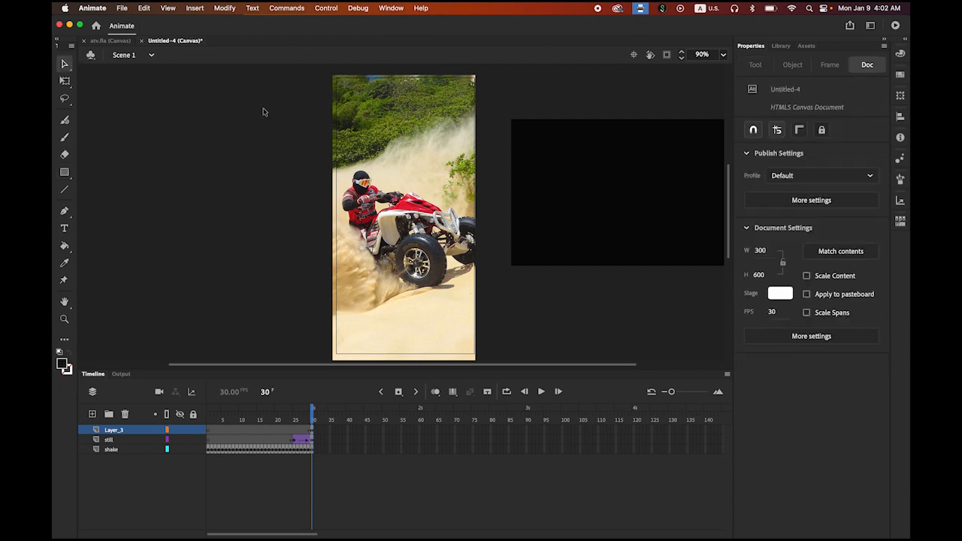
click(644, 201)
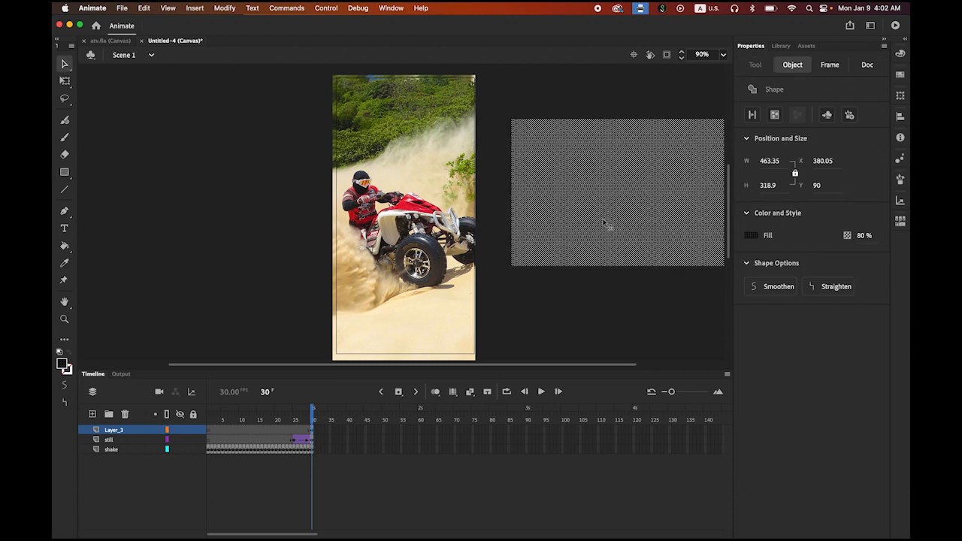
drag(603, 222, 572, 200)
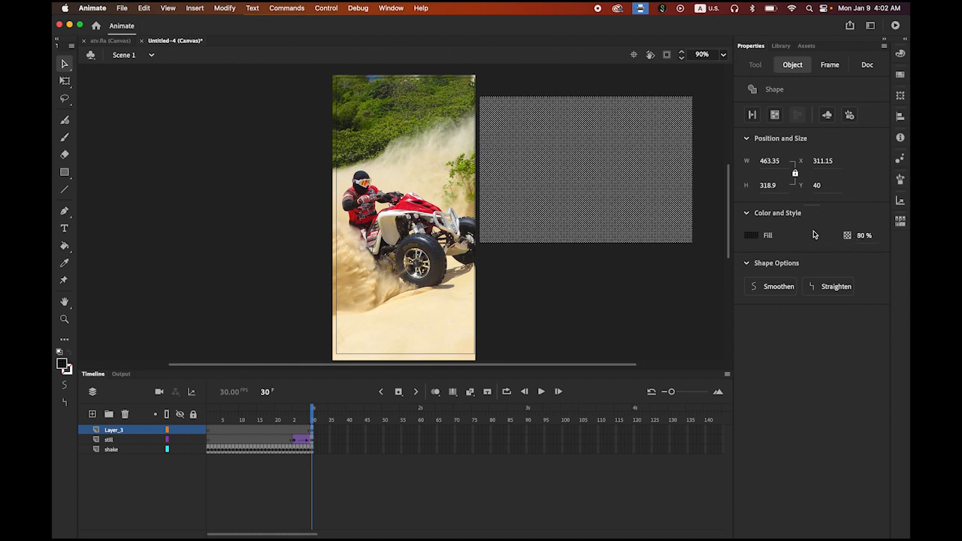
click(865, 235)
click(900, 99)
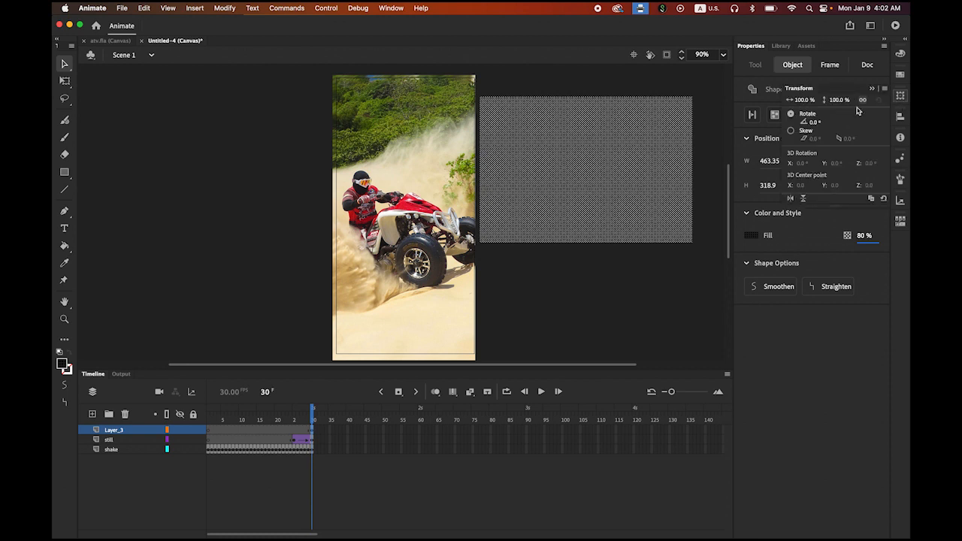
click(812, 123)
text(25)
key(Return)
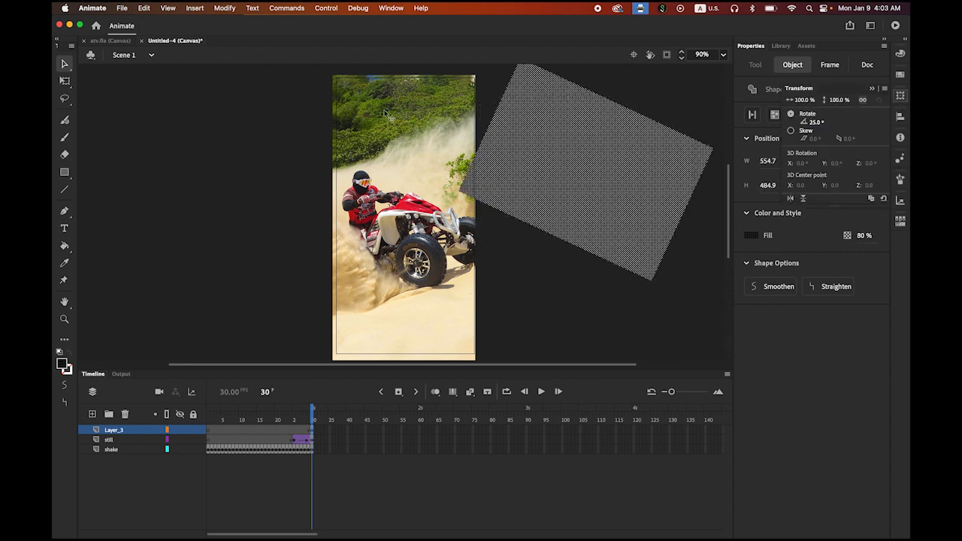
- Position the rotated rectangle over the upper part of the photo at about X -88, Y -174
drag(625, 230, 467, 169)
click(673, 210)
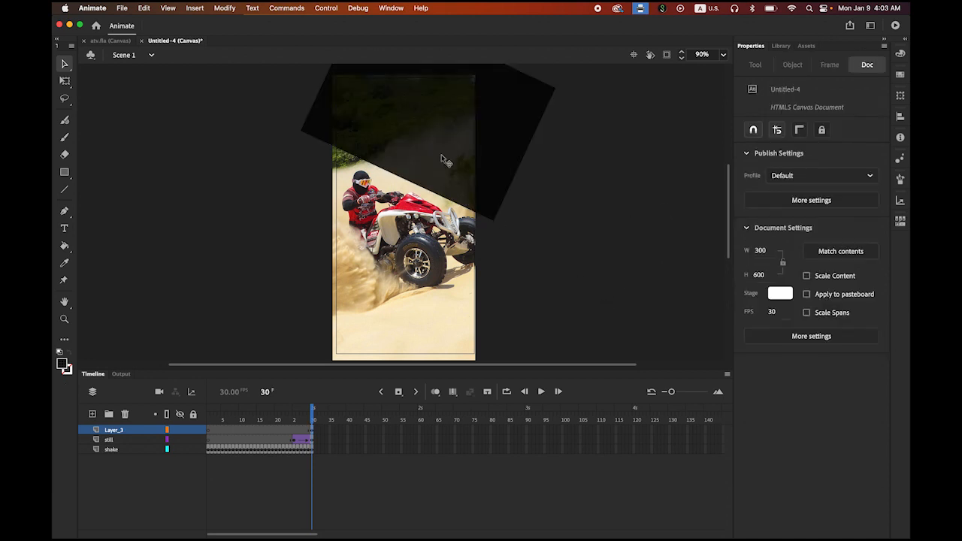
drag(502, 175, 497, 174)
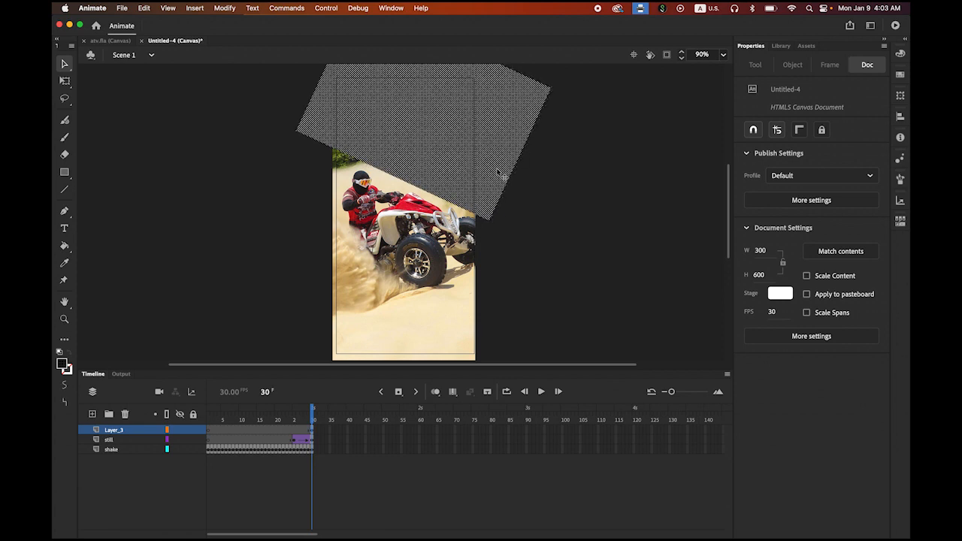
click(634, 264)
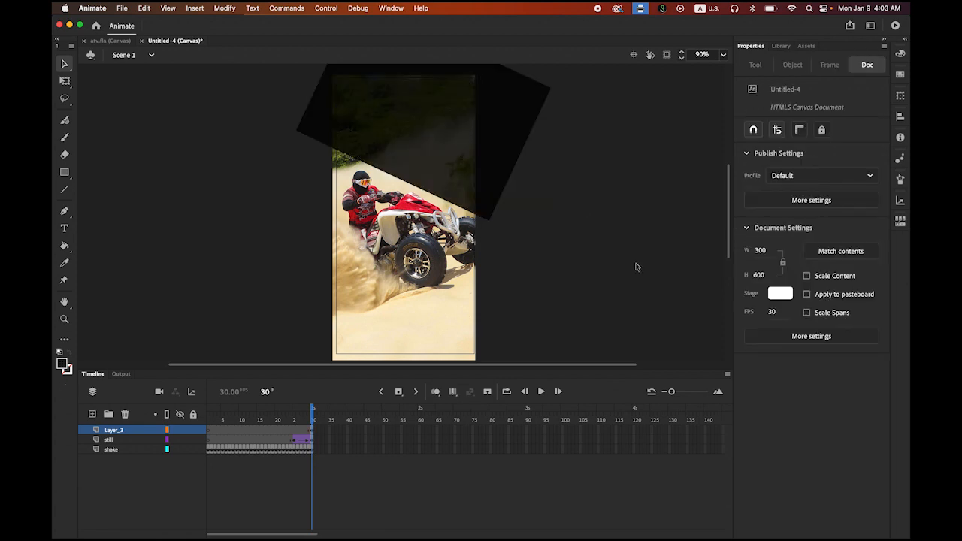
click(505, 156)
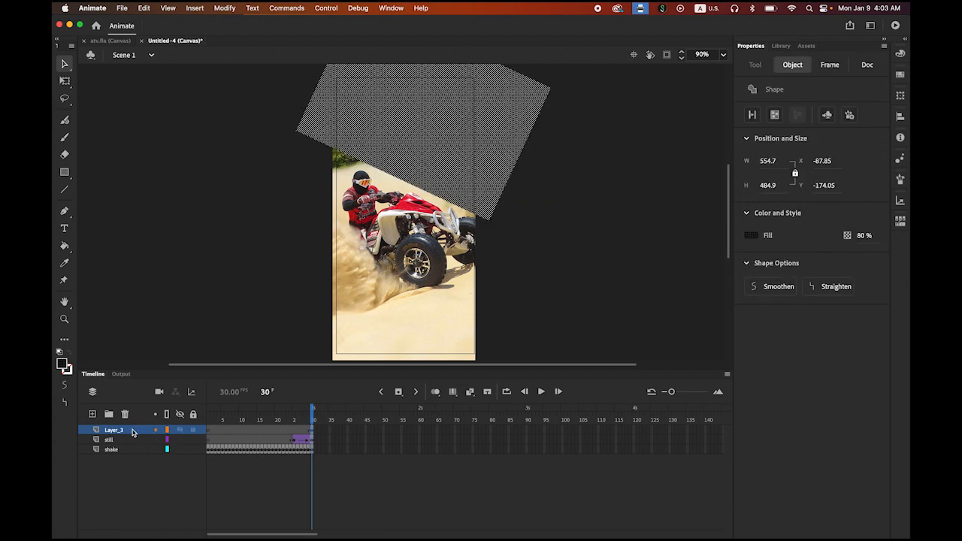
- Rename Layer_3 as black_box1
click(121, 431)
double_click(120, 431)
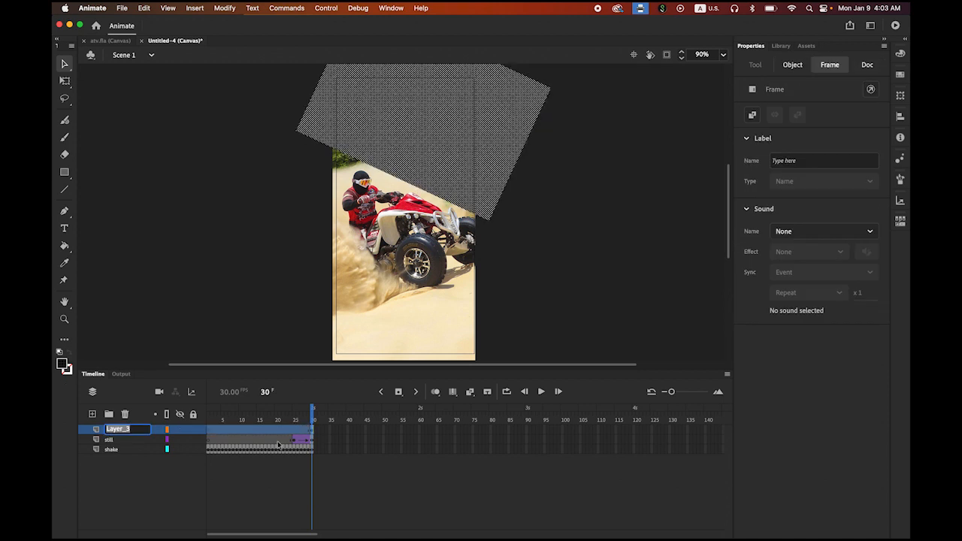
text(black_box1)
key(Return)
- Add a layer named black_box2 above black_box1 and insert a keyframe at its frame 30
click(92, 415)
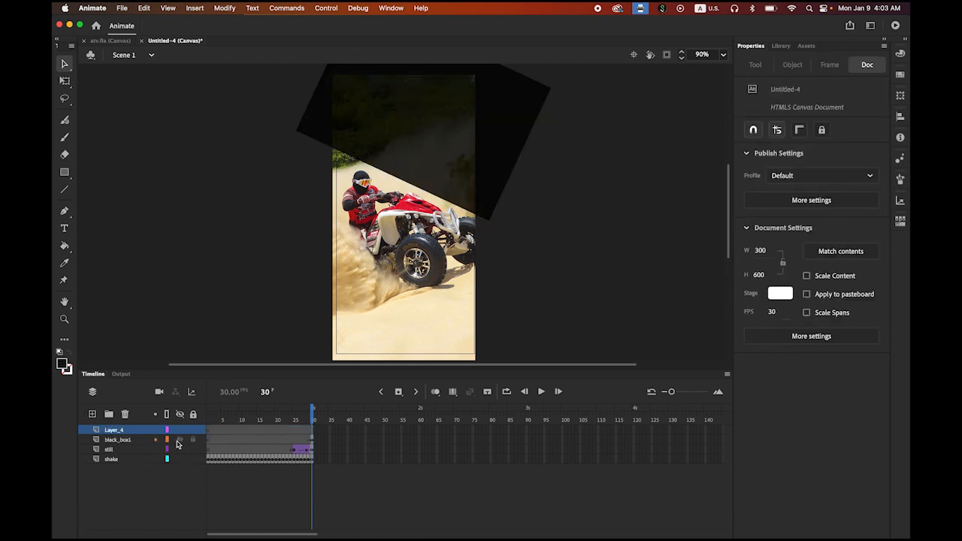
double_click(118, 430)
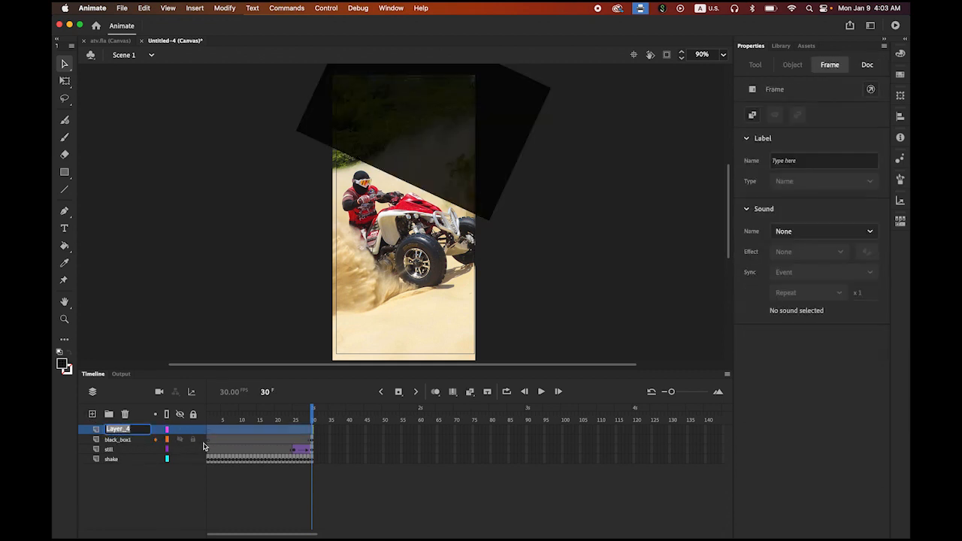
text(black_box2)
click(202, 319)
click(313, 437)
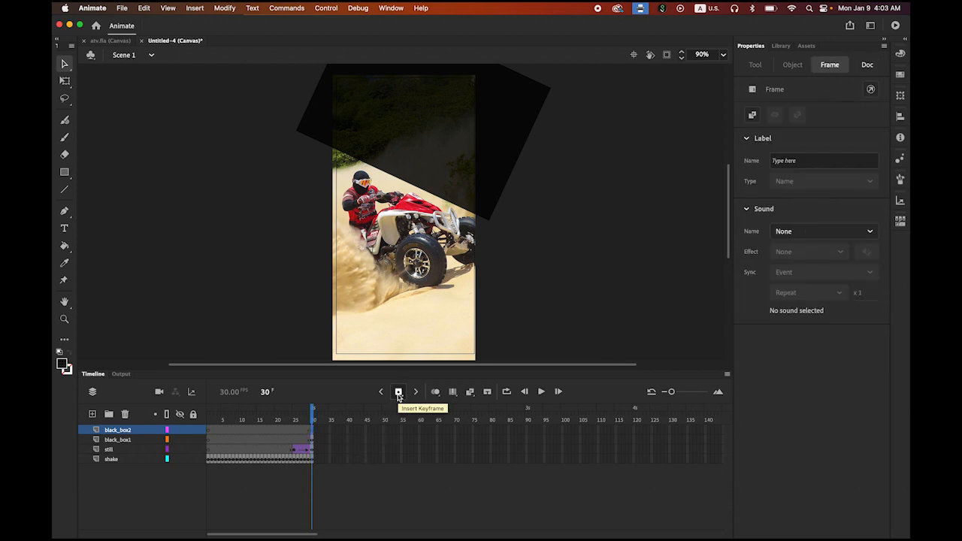
- Copy the rotated rectangle from black_box1 into frame 30 of black_box2 and place it over the photo's lower part at about X -199, Y 359
click(313, 440)
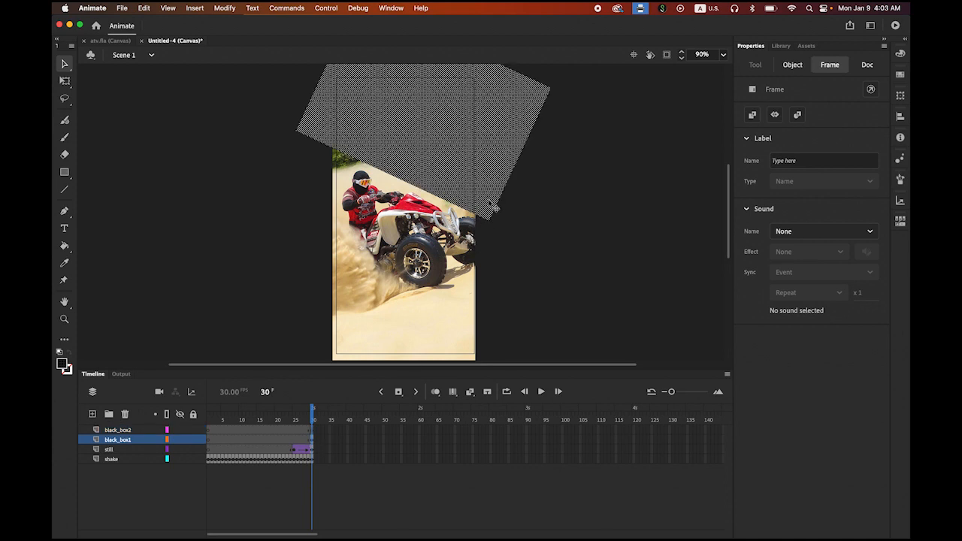
click(143, 8)
click(170, 63)
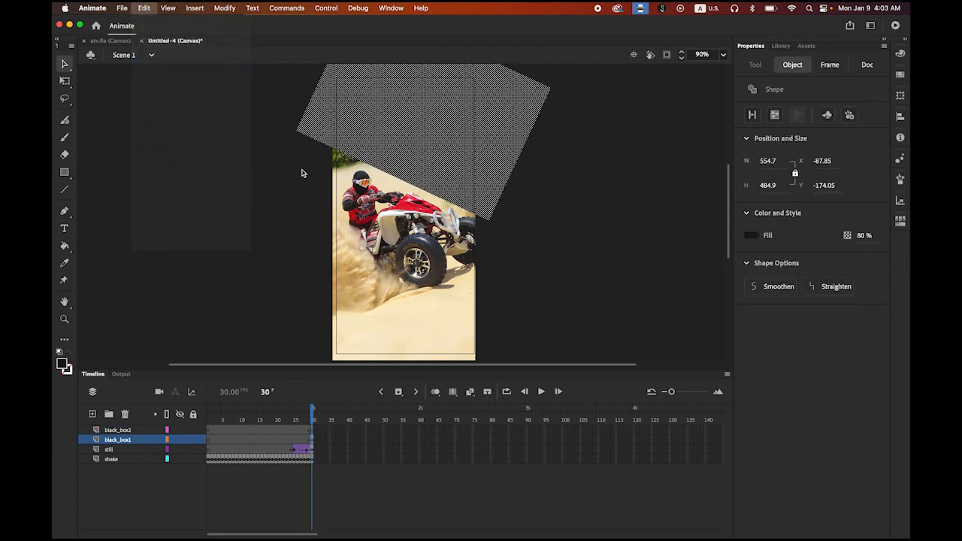
click(313, 436)
click(314, 433)
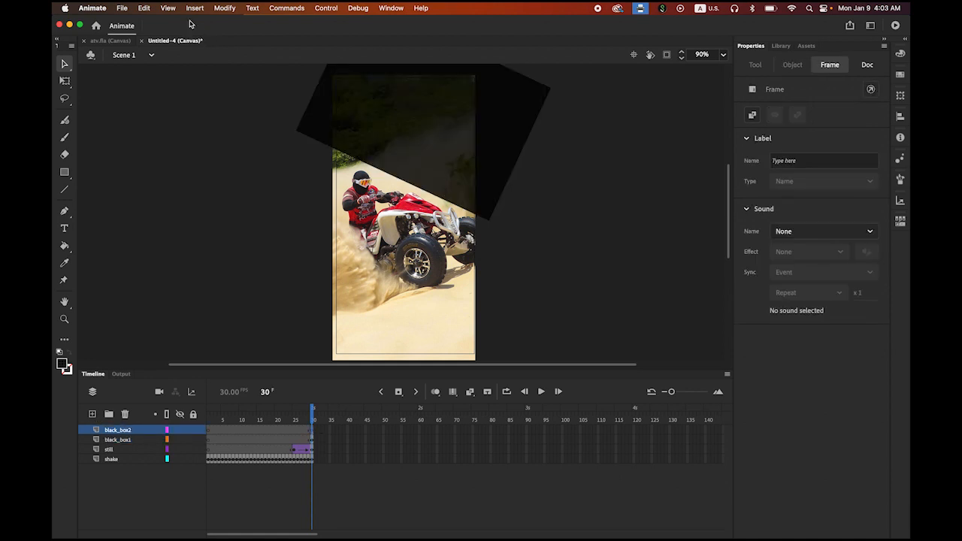
click(144, 8)
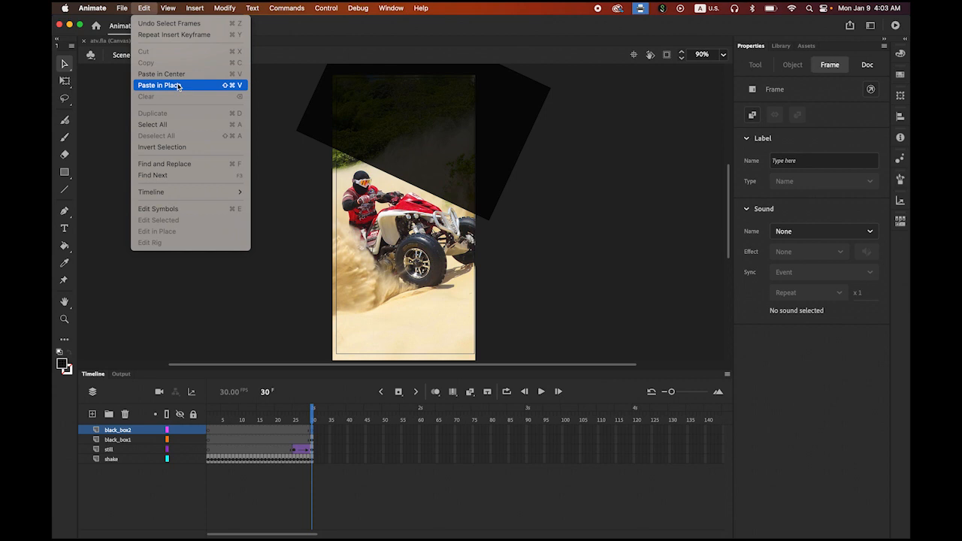
click(183, 73)
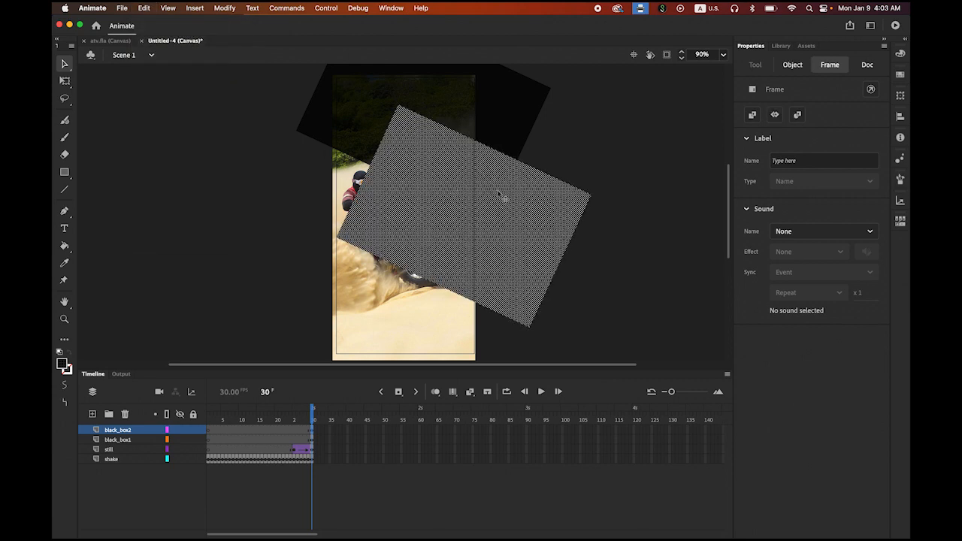
drag(502, 197, 414, 342)
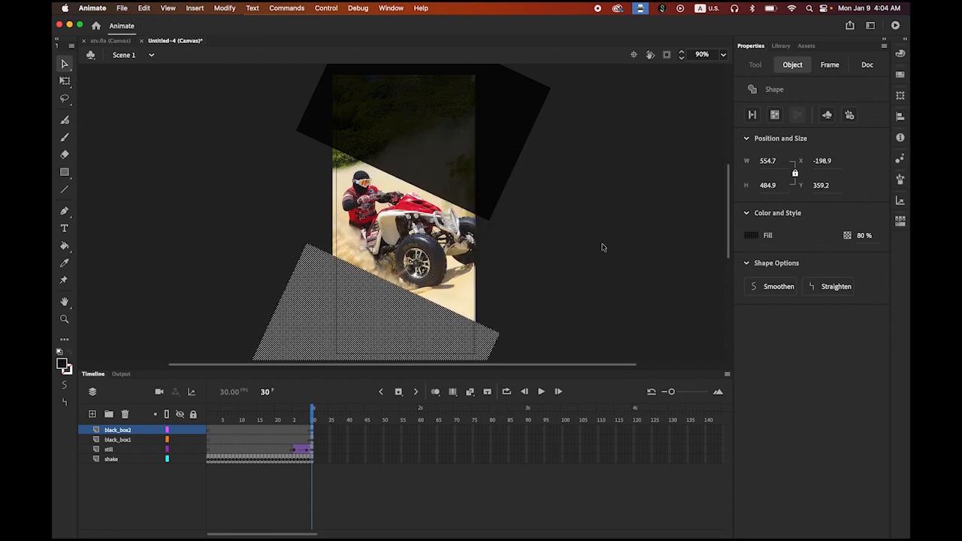
click(603, 246)
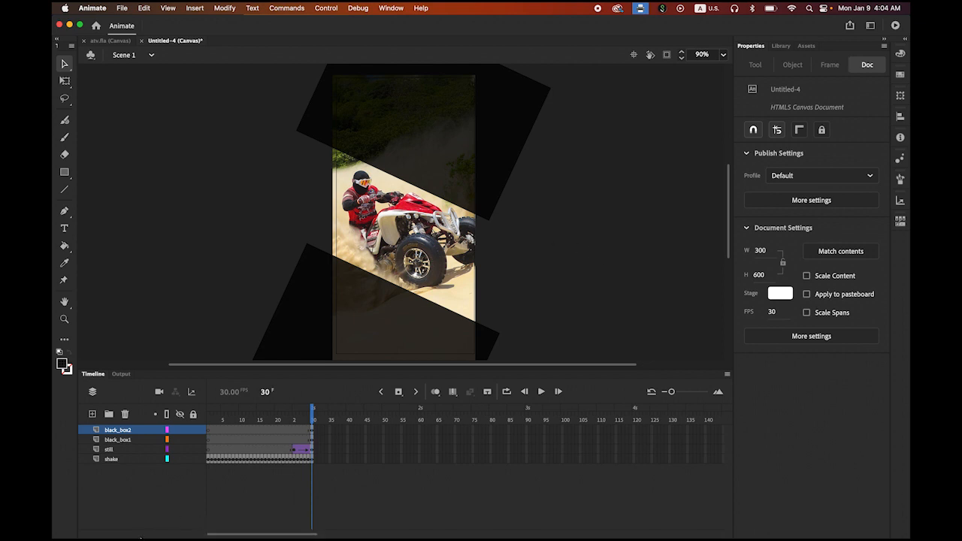
- Switch to Illustrator and release the clipping mask on the layout in atv_layout.ai
mouse_move(140, 536)
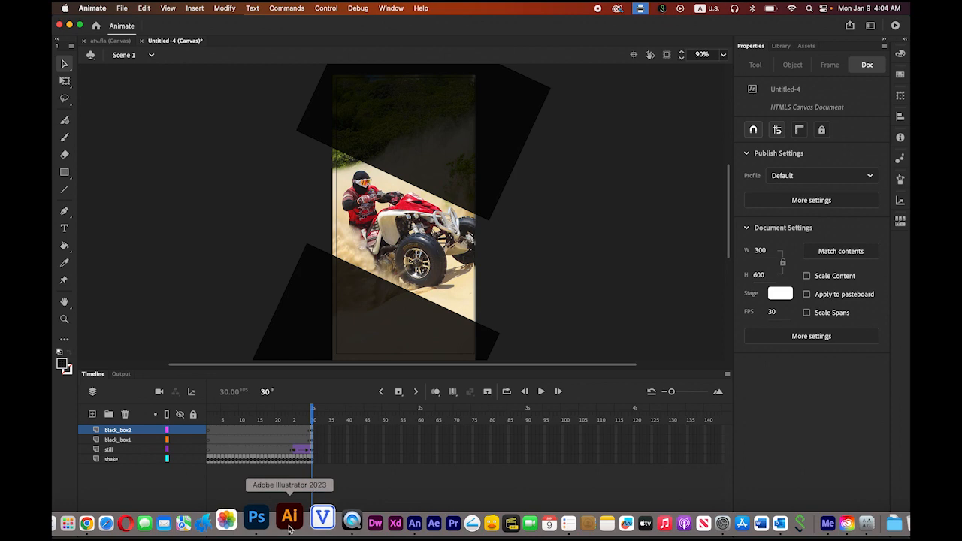
click(289, 527)
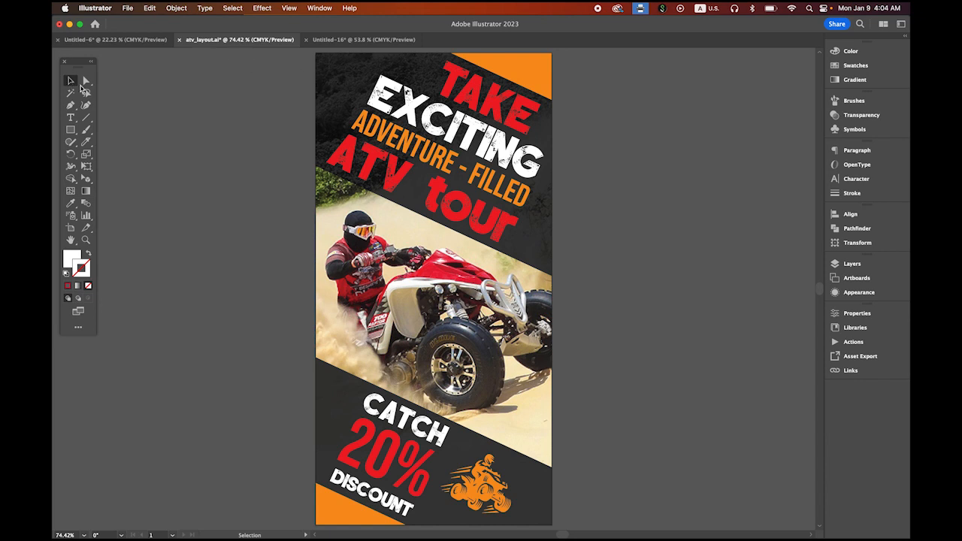
click(389, 116)
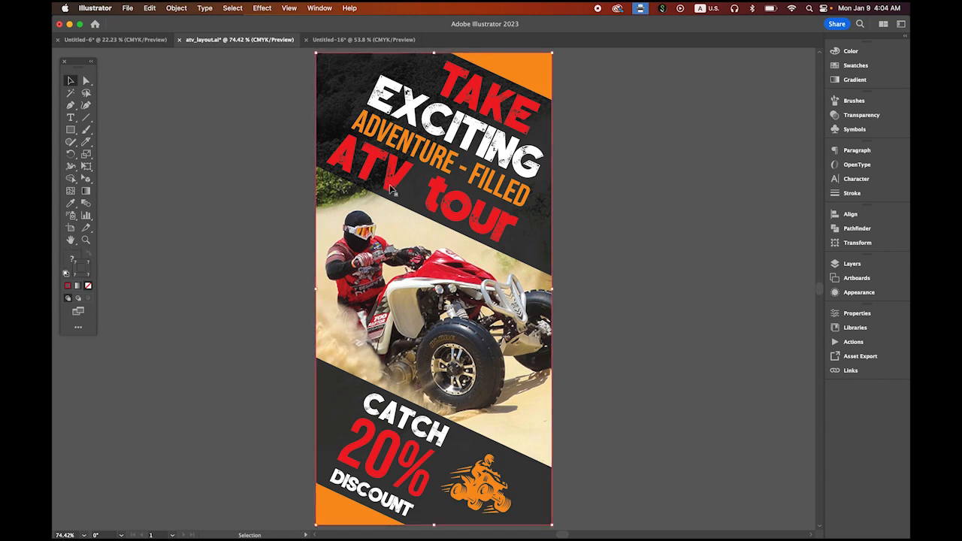
click(179, 8)
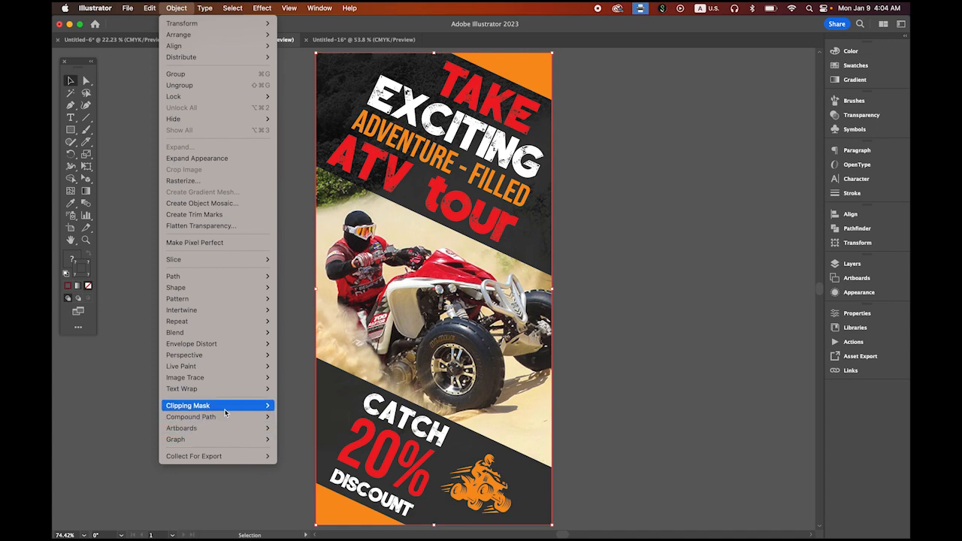
mouse_move(226, 408)
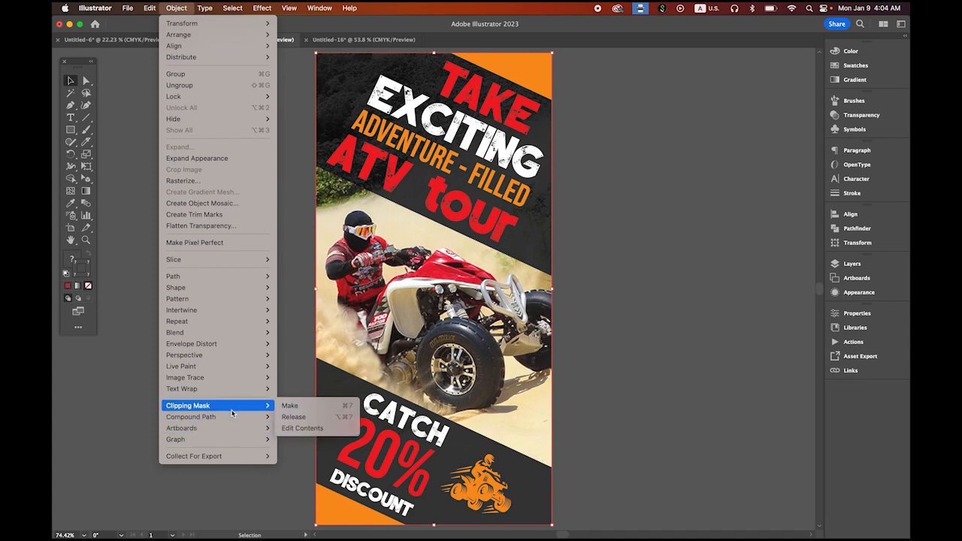
click(307, 422)
click(675, 417)
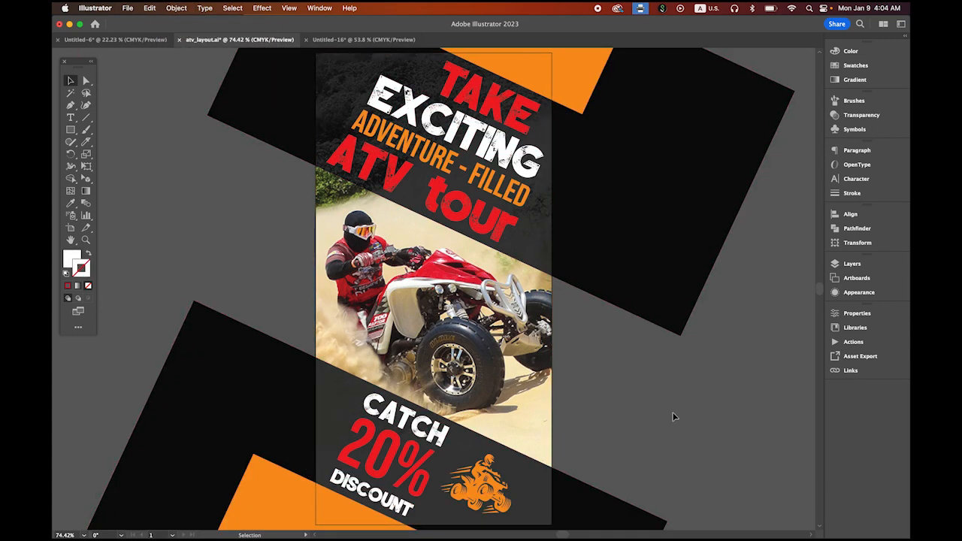
- Copy the red TAKE, ATV tour and 20% text from the Illustrator layout
click(495, 102)
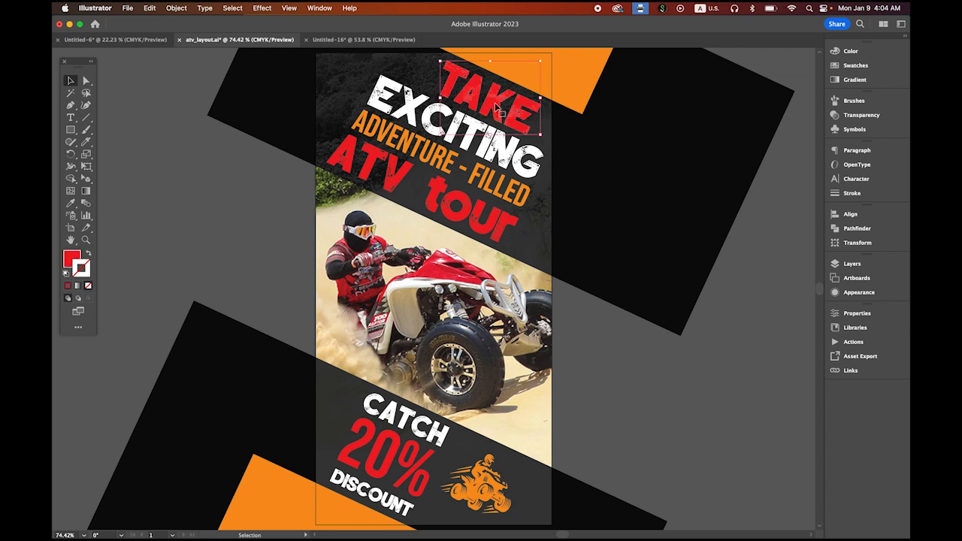
shift+click(394, 179)
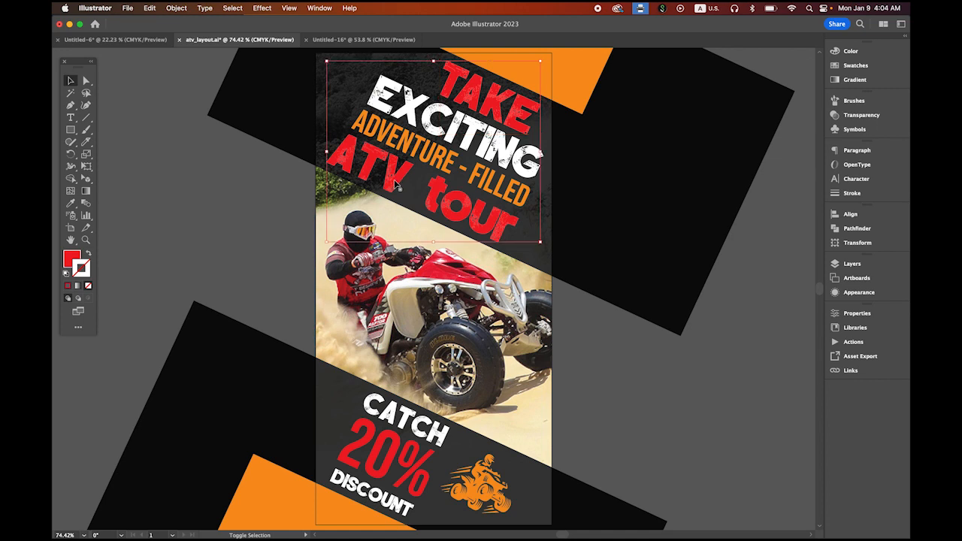
shift+click(382, 467)
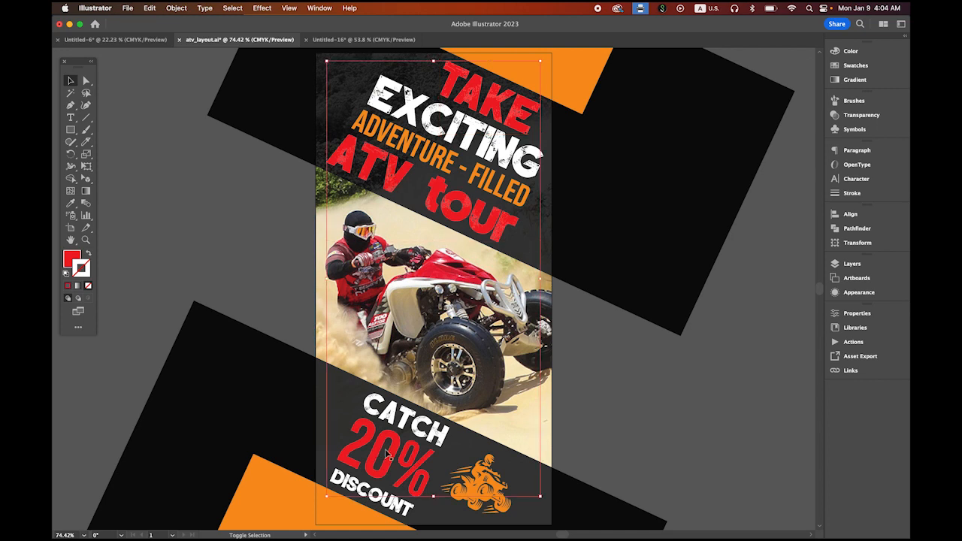
click(157, 7)
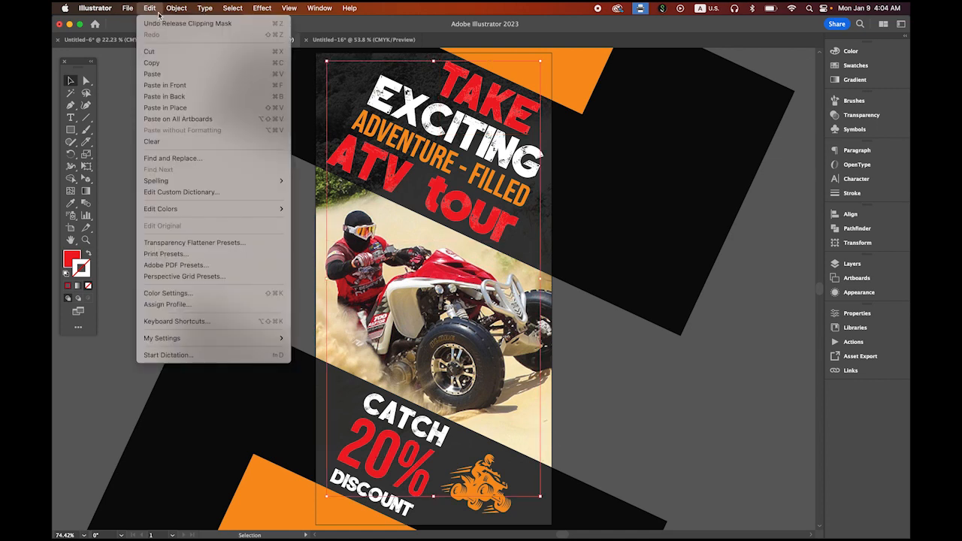
click(170, 64)
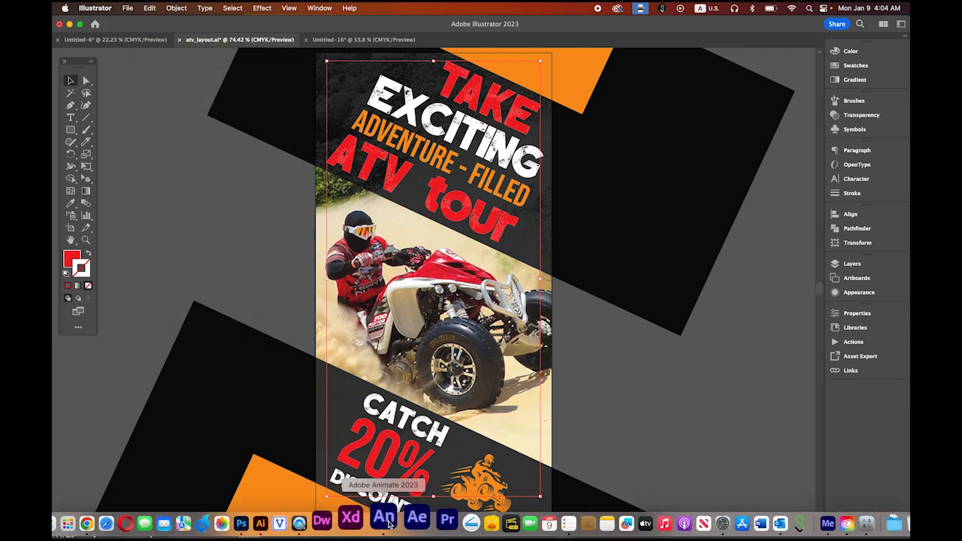
- Switch to Animate, add a layer above black_box2 and insert a keyframe at its frame 30
click(386, 520)
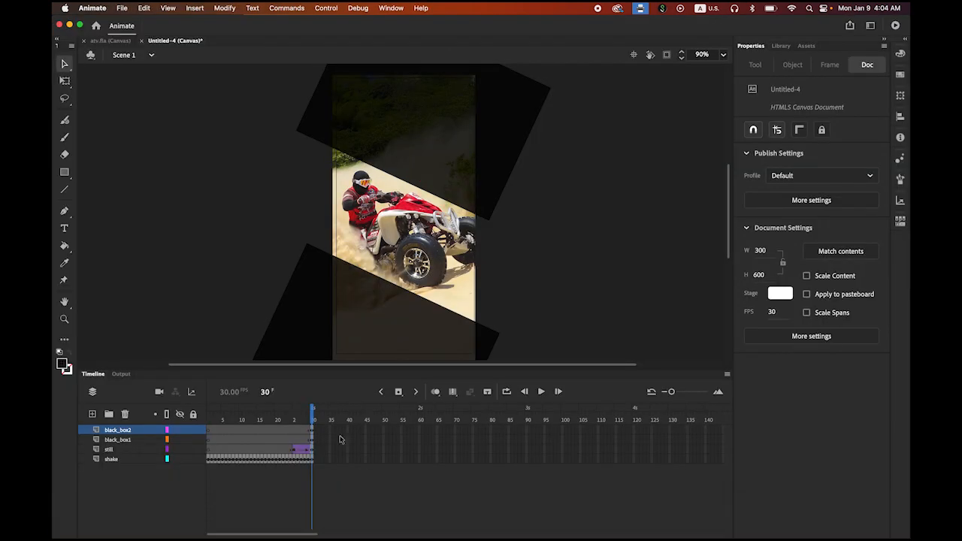
click(92, 414)
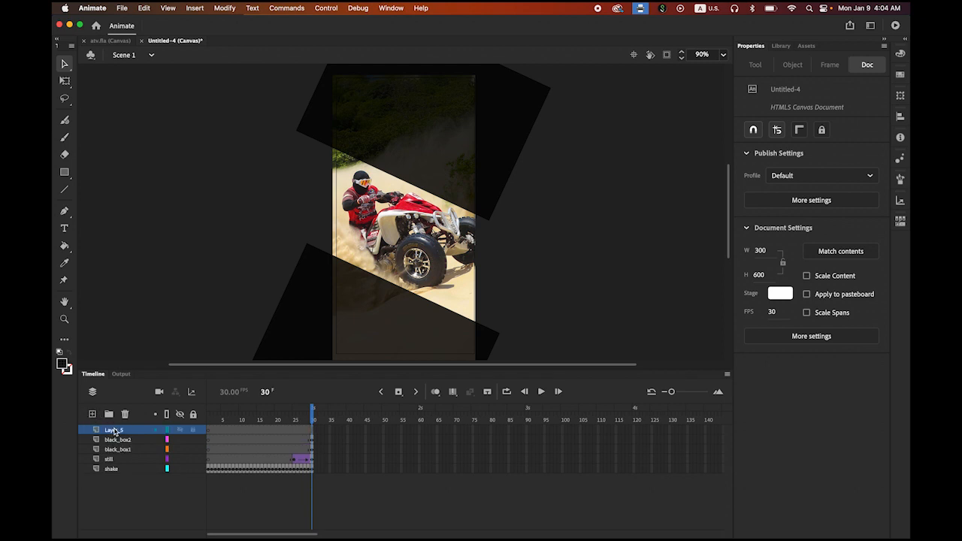
click(312, 432)
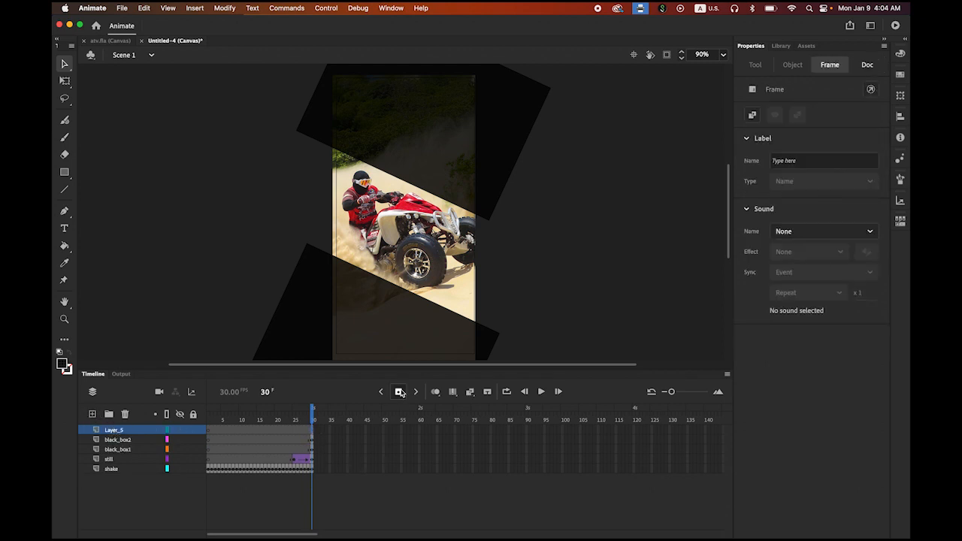
- Paste the copied red text in the center of the stage using AI File Importer preferences
click(143, 7)
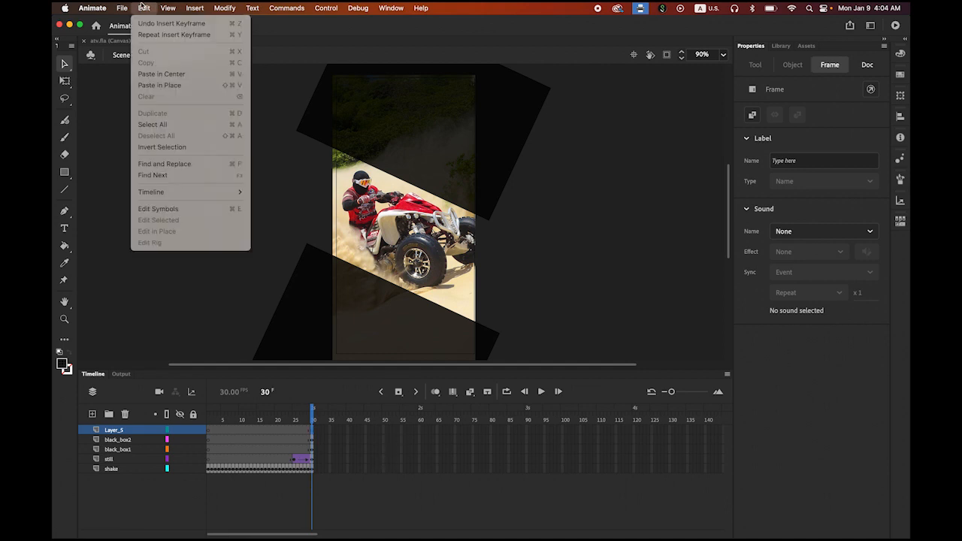
click(162, 74)
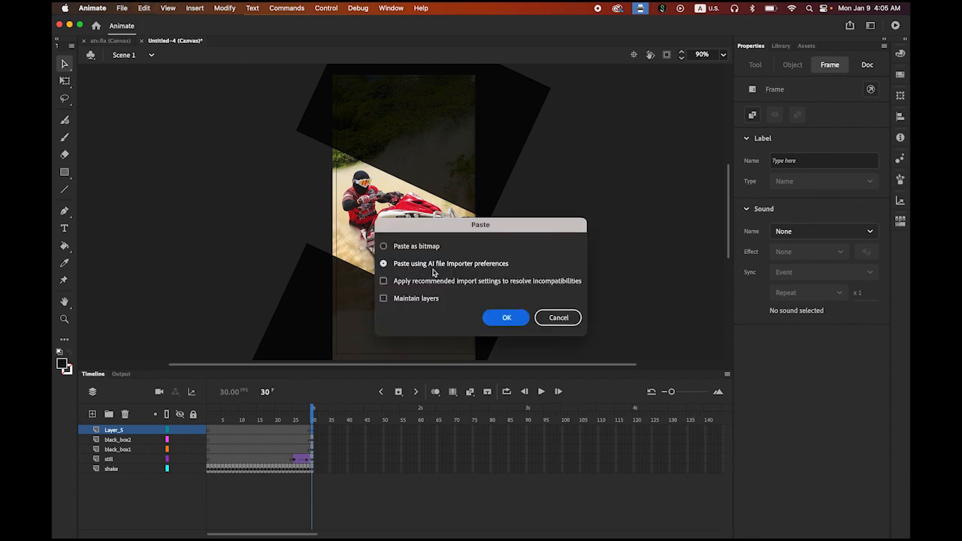
click(513, 325)
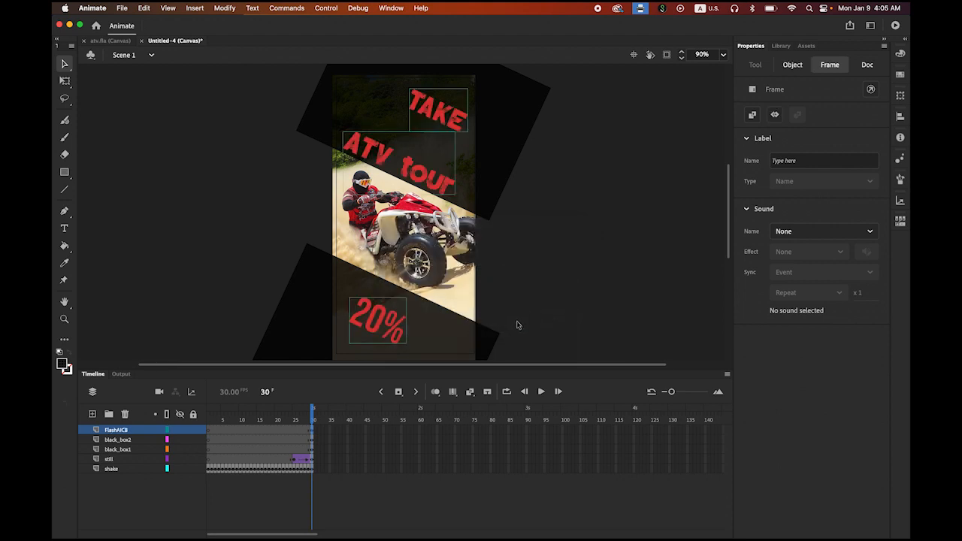
click(573, 303)
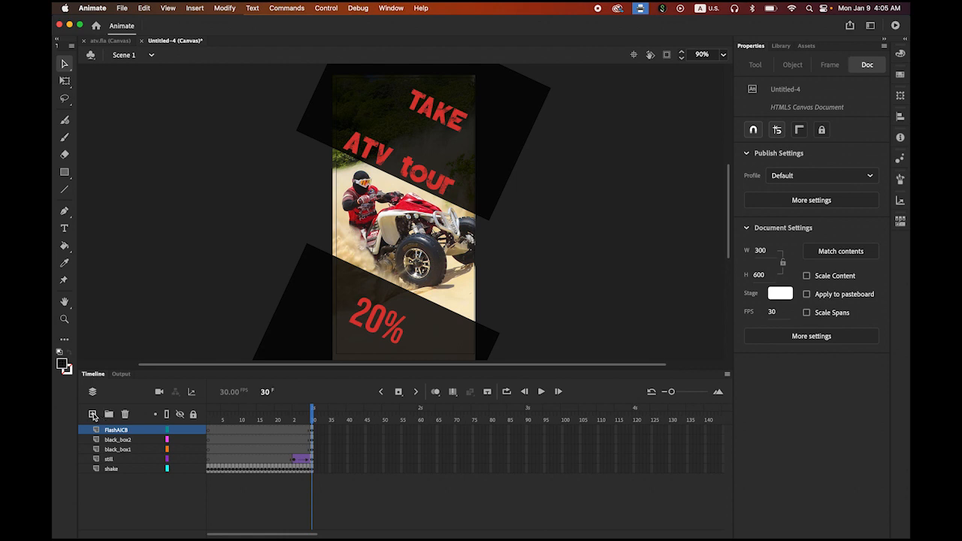
- Add a layer above the red text layer and insert a keyframe at its frame 30
click(92, 414)
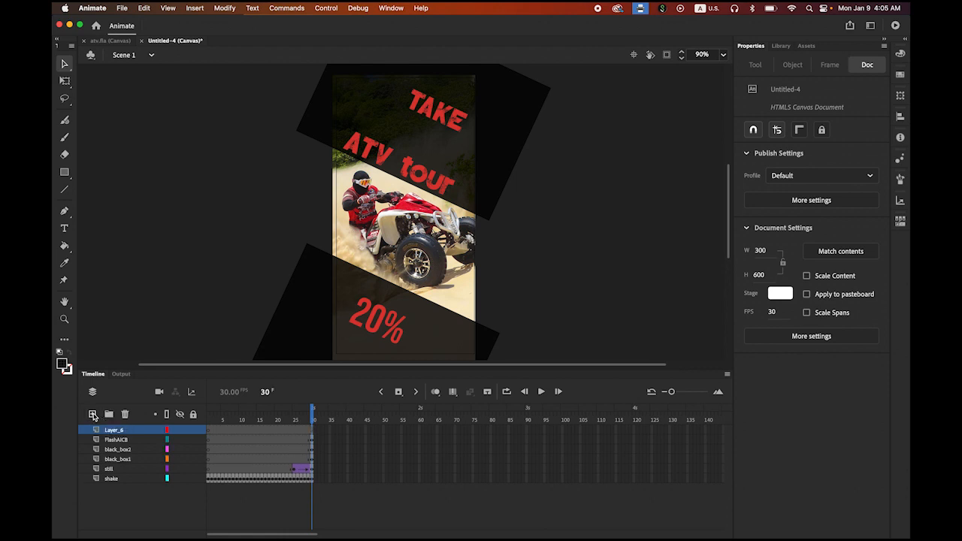
click(312, 433)
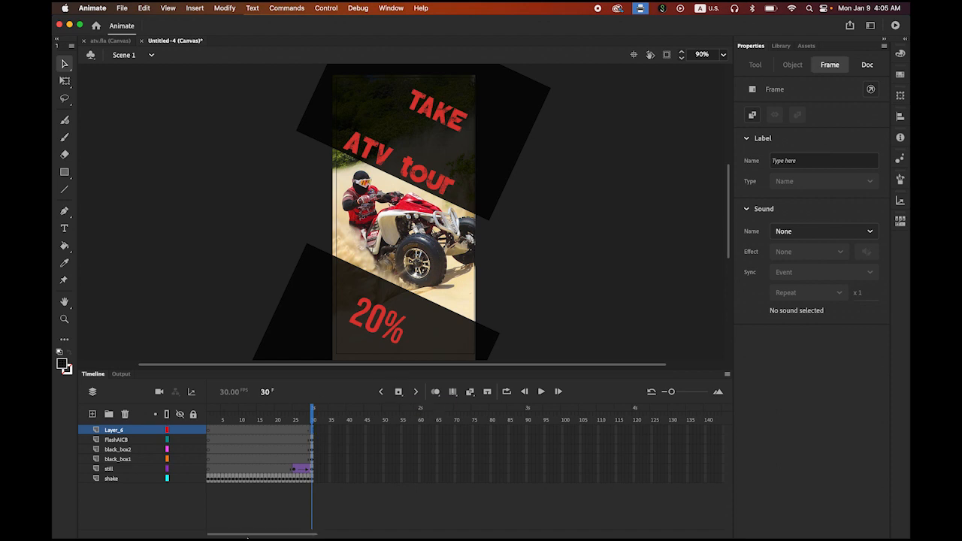
- Switch to Illustrator and copy the white EXCITING, CATCH and DISCOUNT text from the layout
mouse_move(248, 538)
click(315, 521)
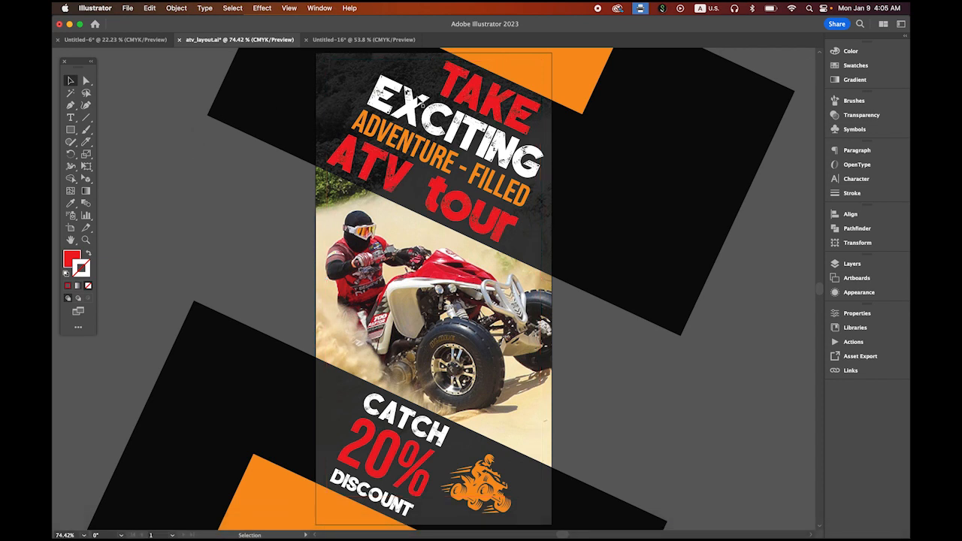
click(414, 113)
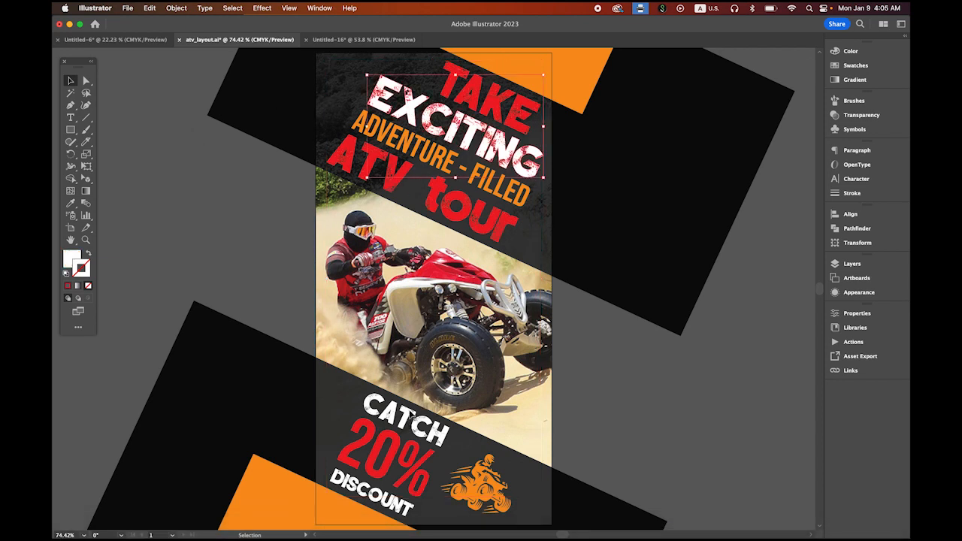
shift+click(411, 418)
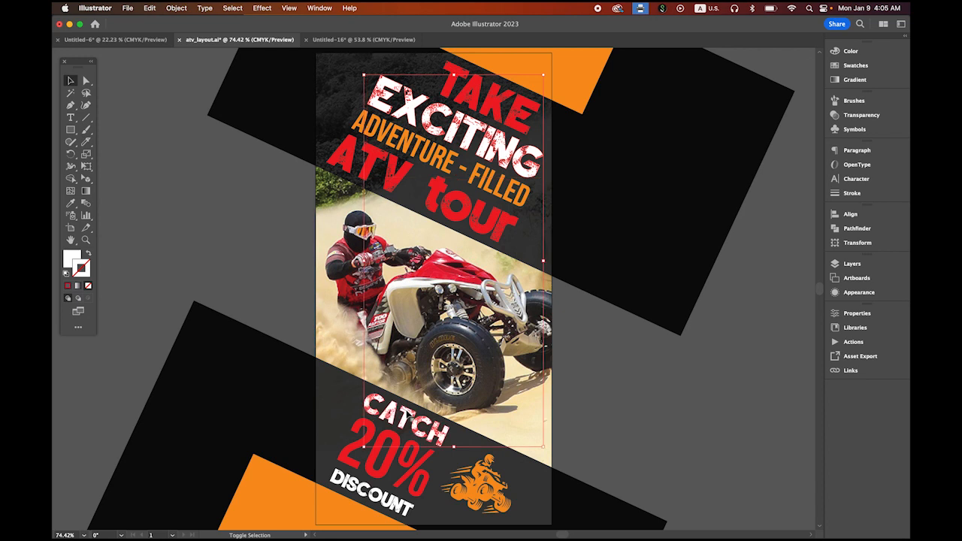
shift+click(350, 487)
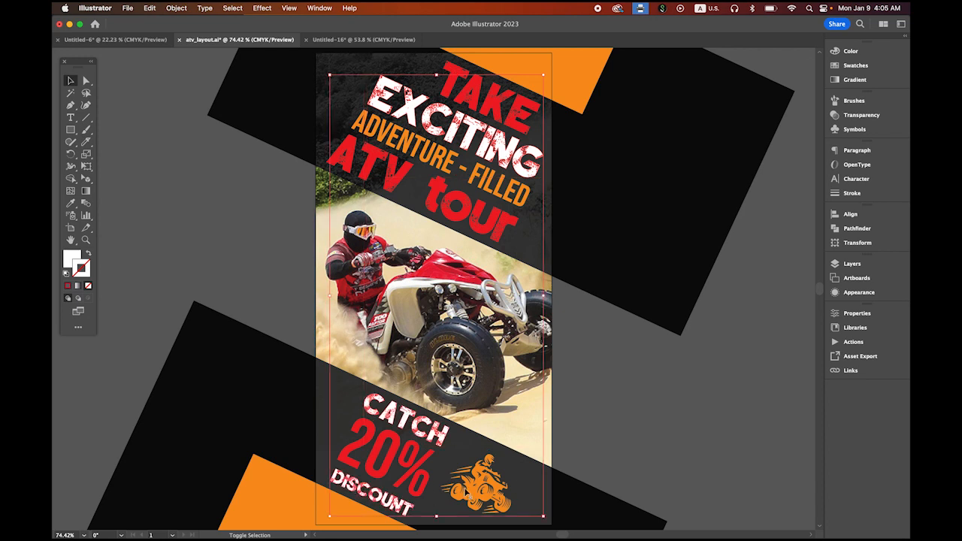
click(150, 8)
click(154, 63)
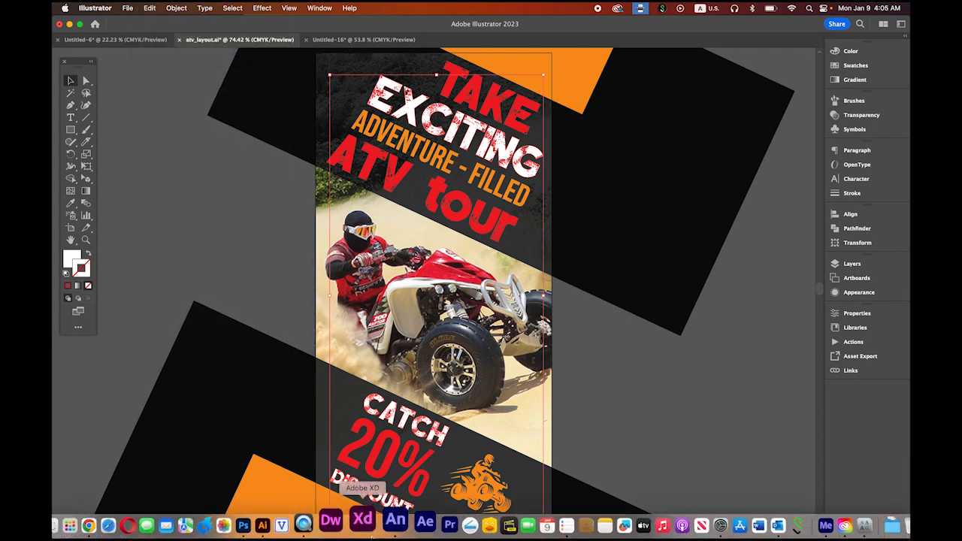
- Switch to Animate and paste the copied white text into the new layer using AI File Importer preferences
click(386, 526)
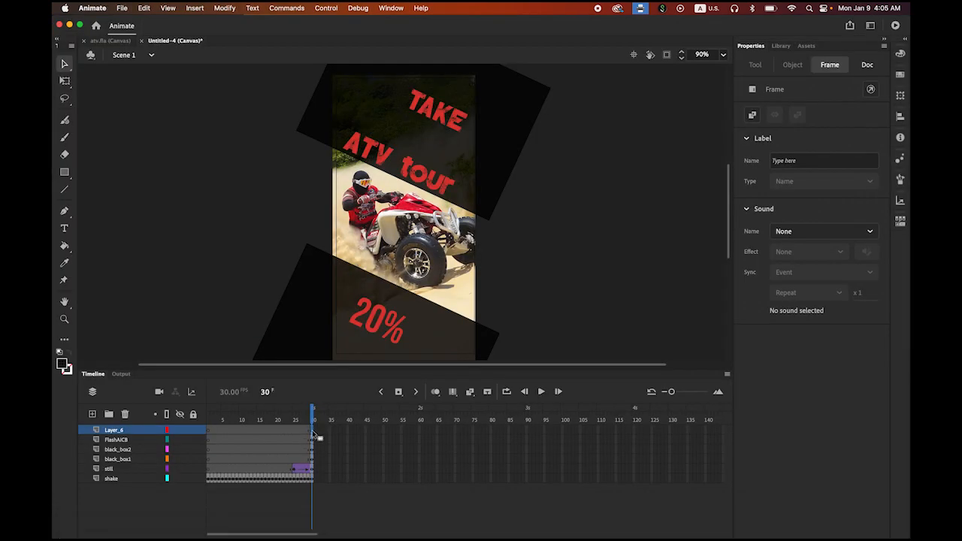
click(144, 8)
click(182, 78)
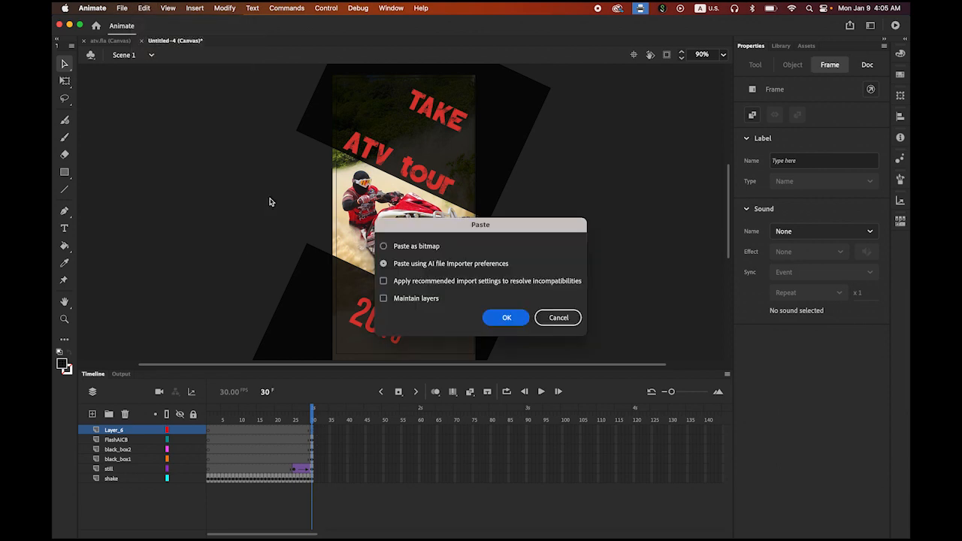
click(528, 318)
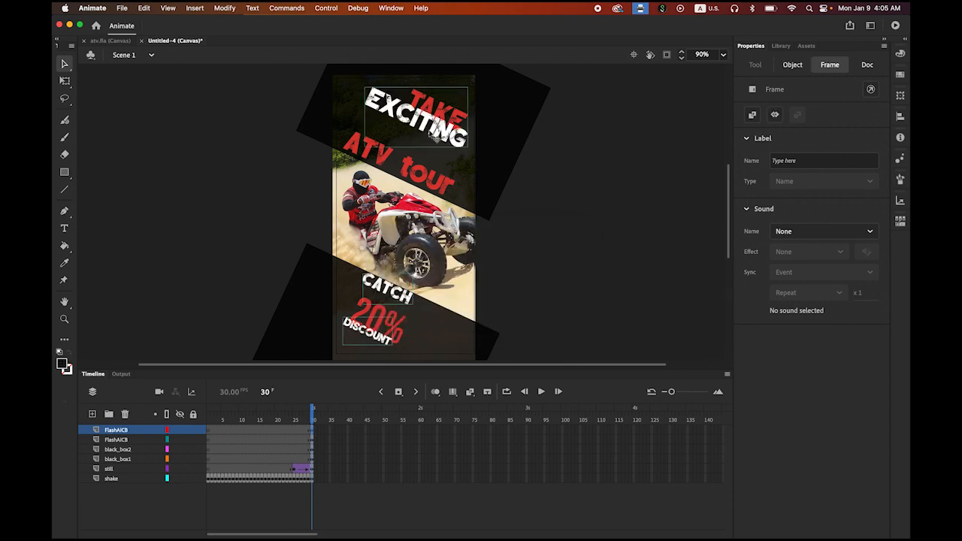
- Move the pasted white text group to X 16.3, Y 40.4 so it lines up with the red text
drag(434, 133, 431, 142)
key(Right)
key(Right)
key(Right)
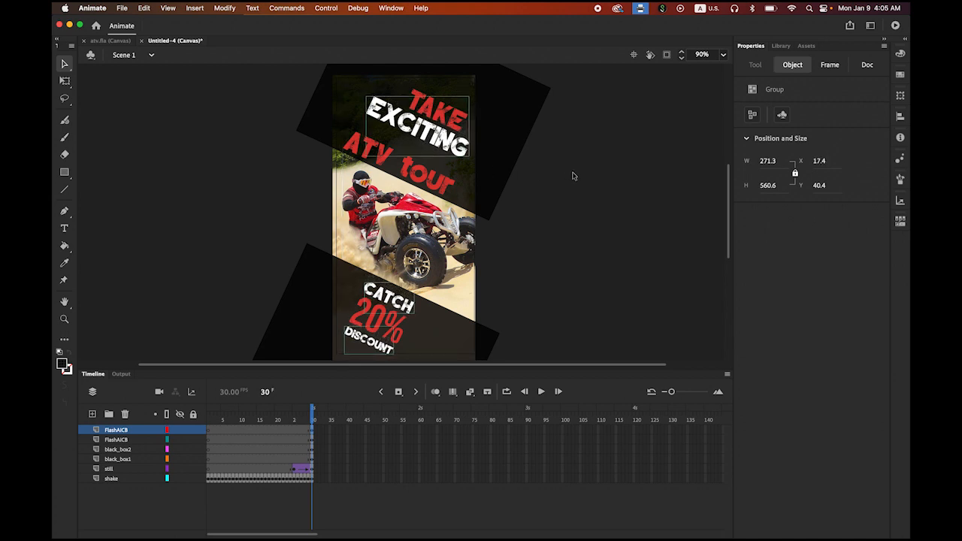
key(Left)
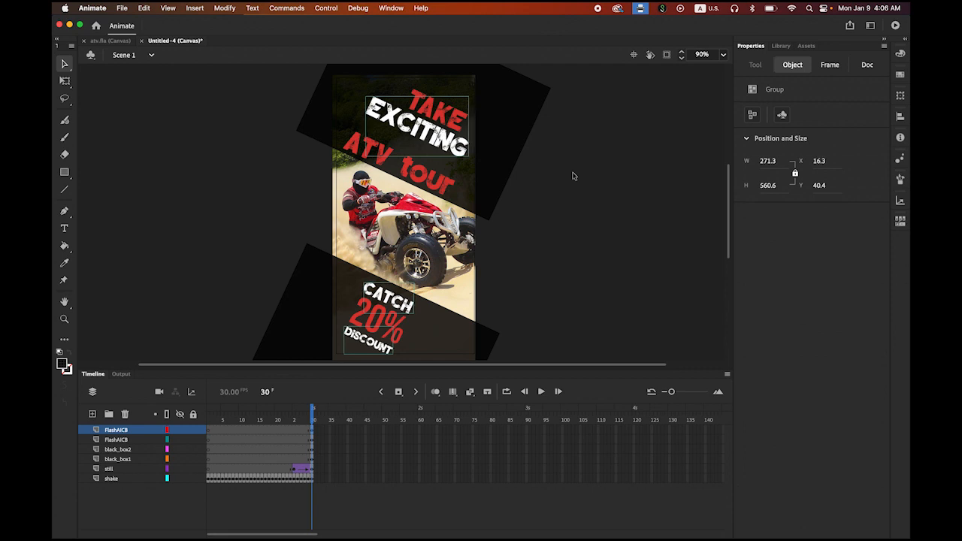
click(569, 244)
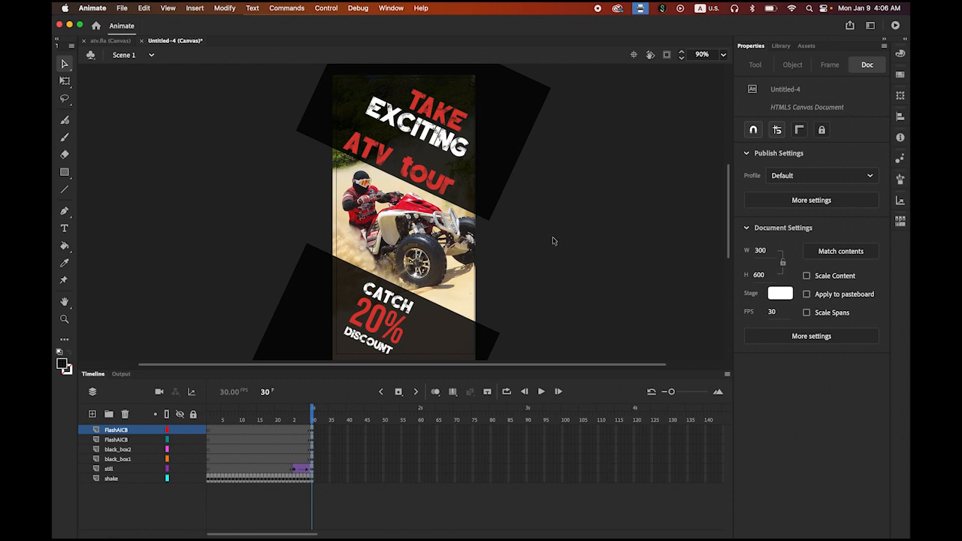
- Add a layer above the white text layer and insert a keyframe at its frame 30
mouse_move(216, 535)
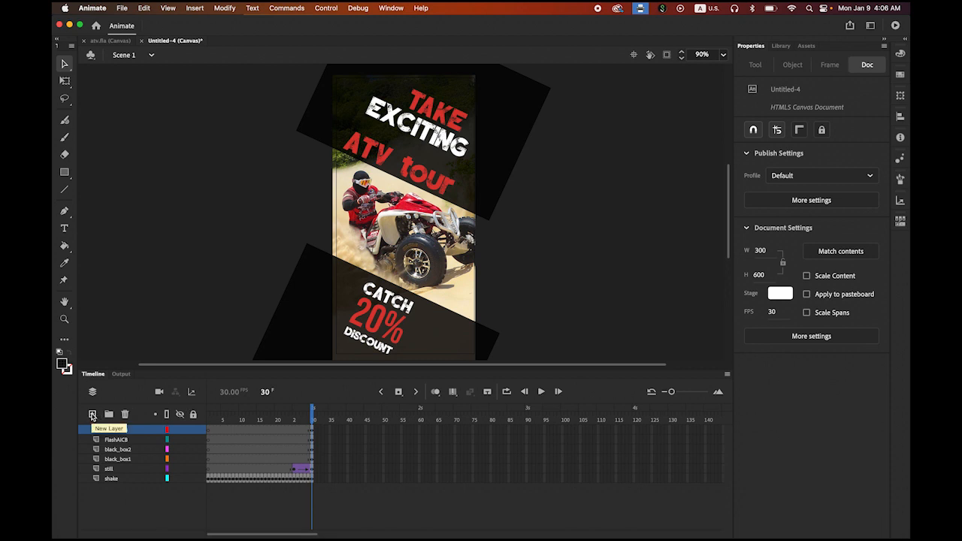
click(93, 415)
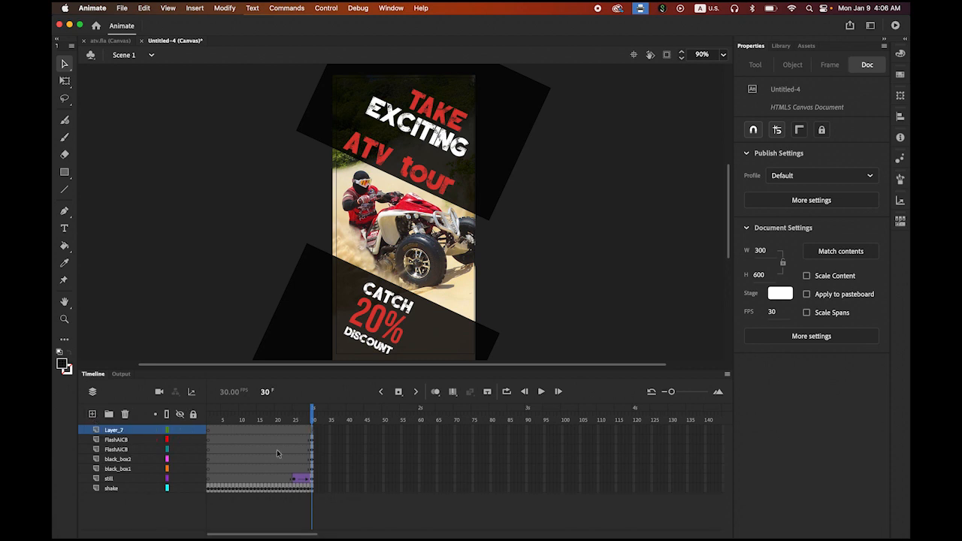
click(313, 432)
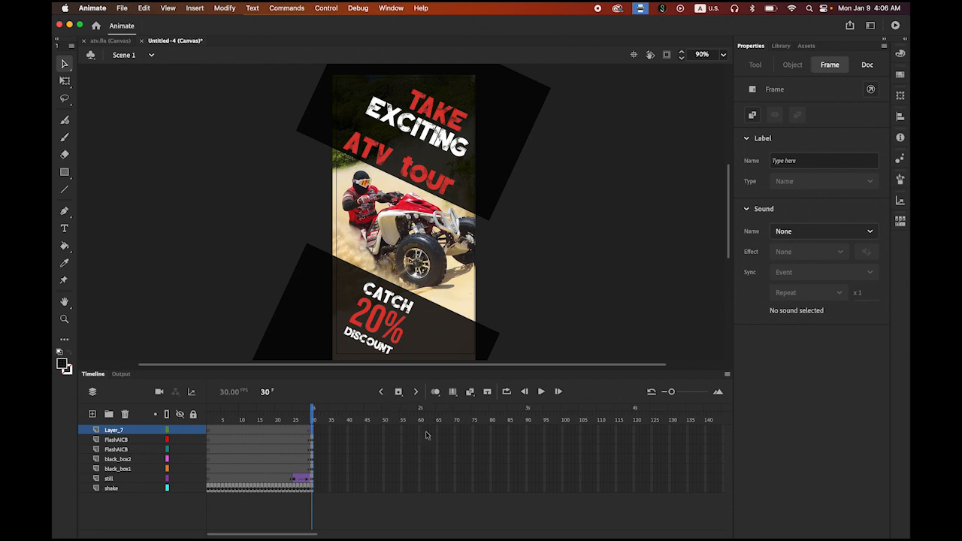
- Switch to Illustrator and copy the orange ADVENTURE - FILLED text and ATV rider icon from the layout
mouse_move(235, 531)
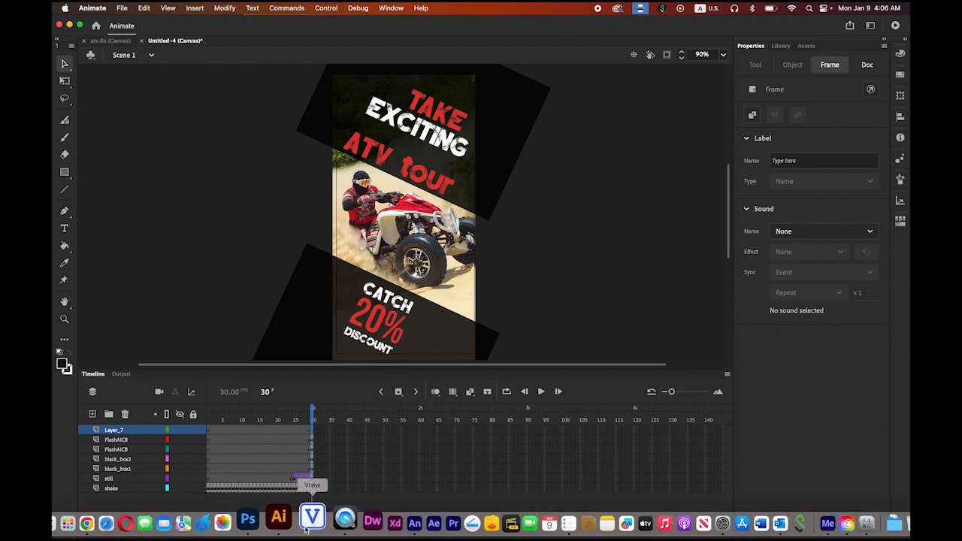
click(292, 527)
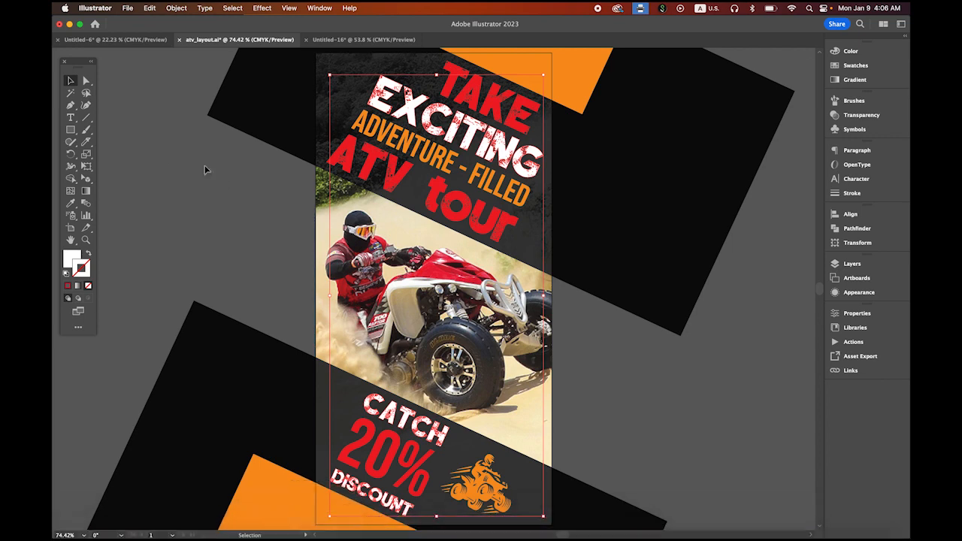
click(144, 152)
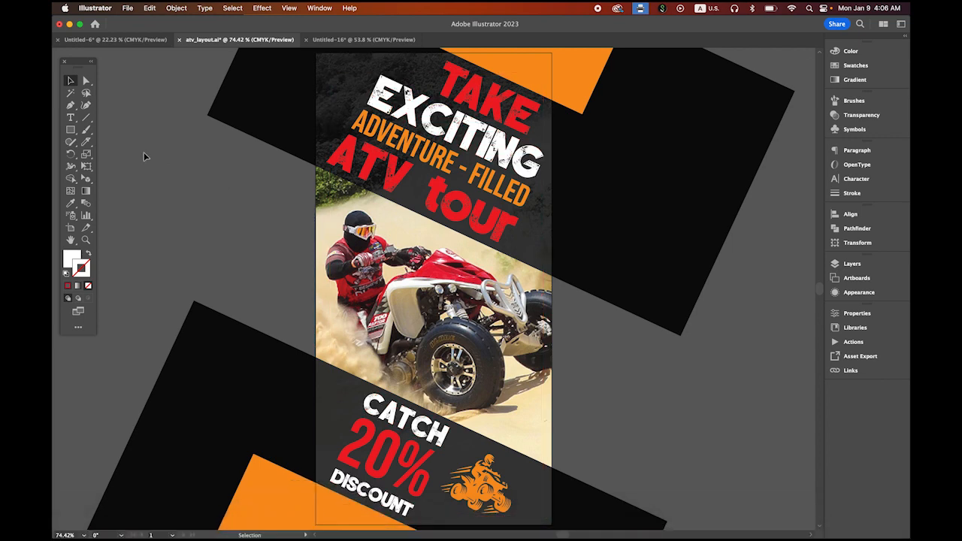
click(399, 142)
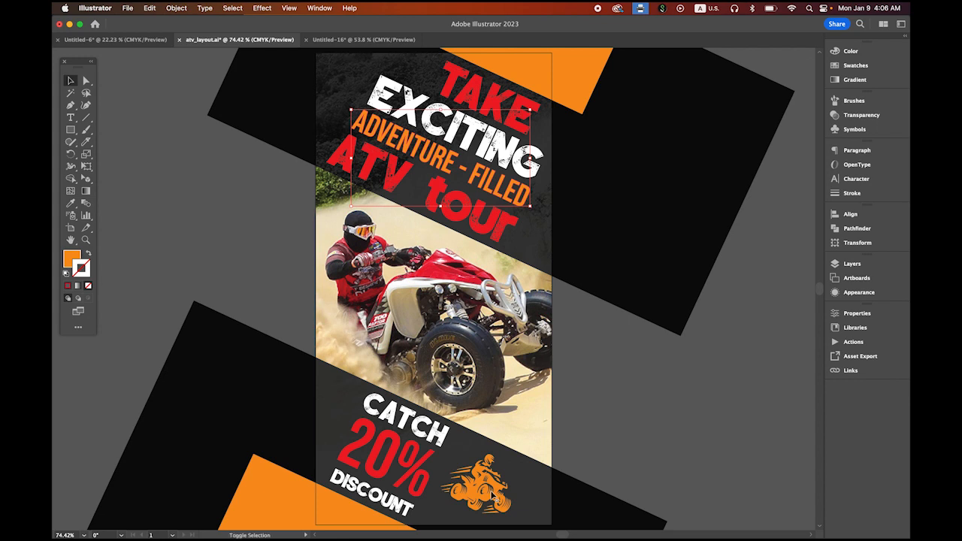
shift+click(493, 496)
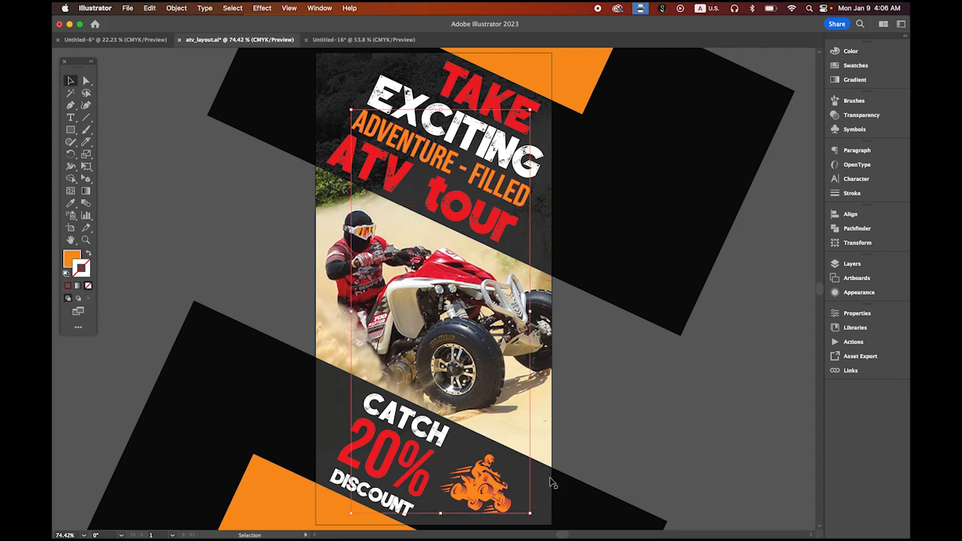
click(153, 8)
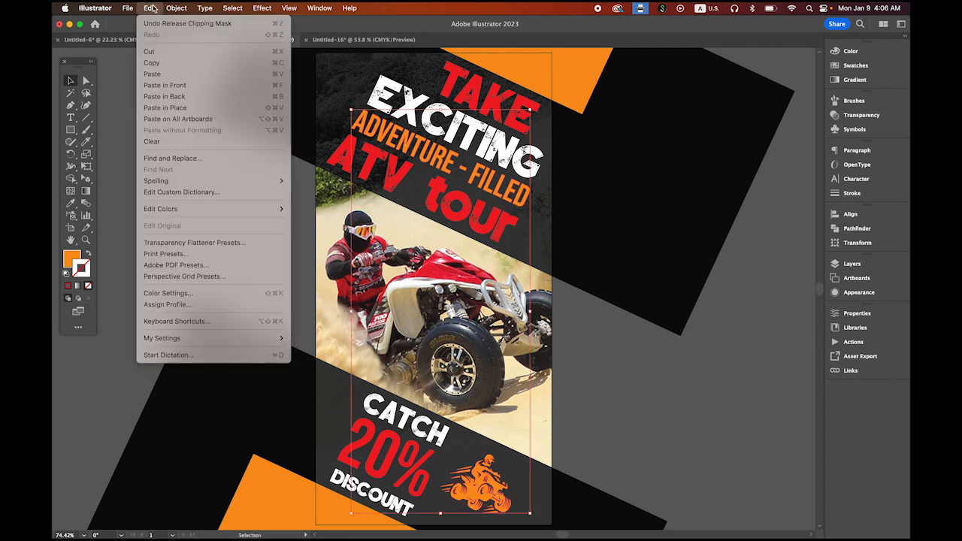
click(167, 66)
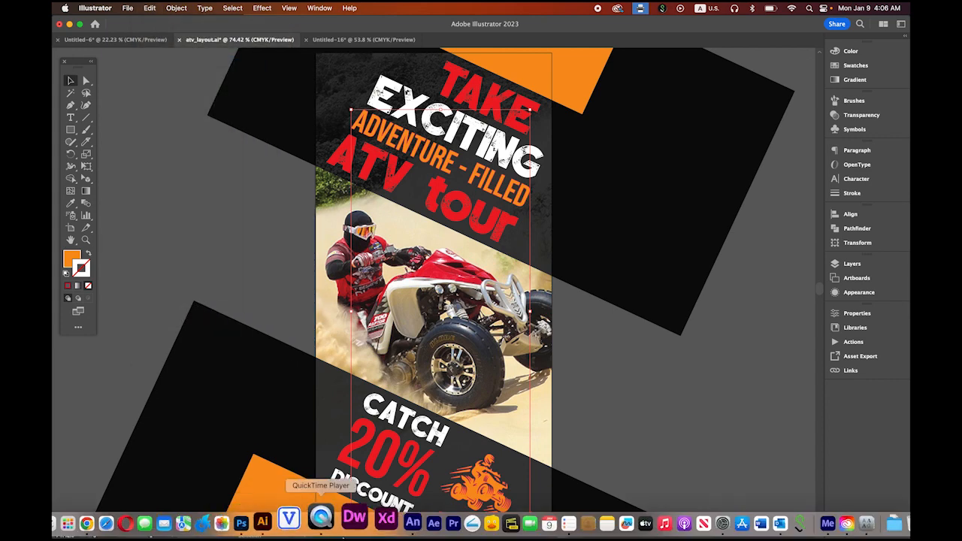
- Switch to Animate and paste the copied orange text and rider icon into the new layer using AI File Importer preferences
click(384, 529)
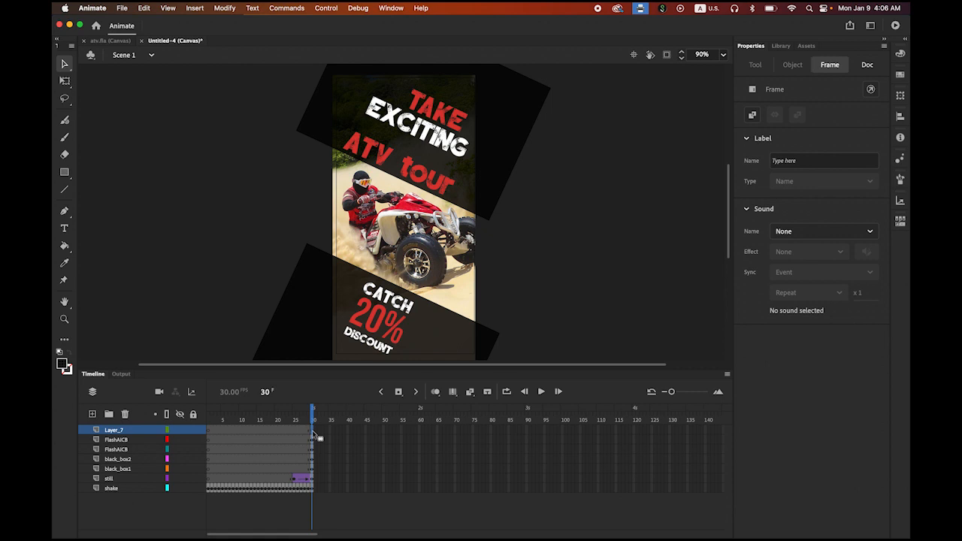
click(143, 7)
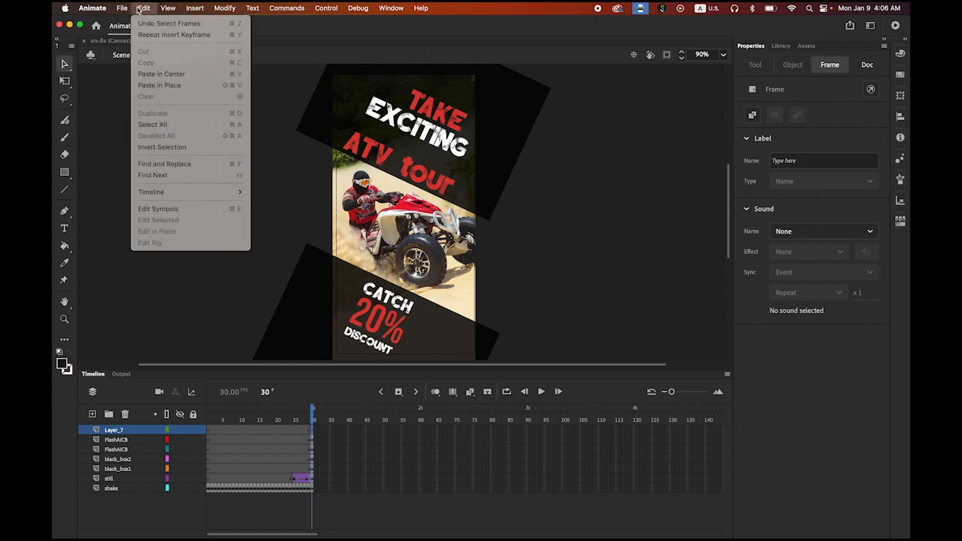
click(184, 76)
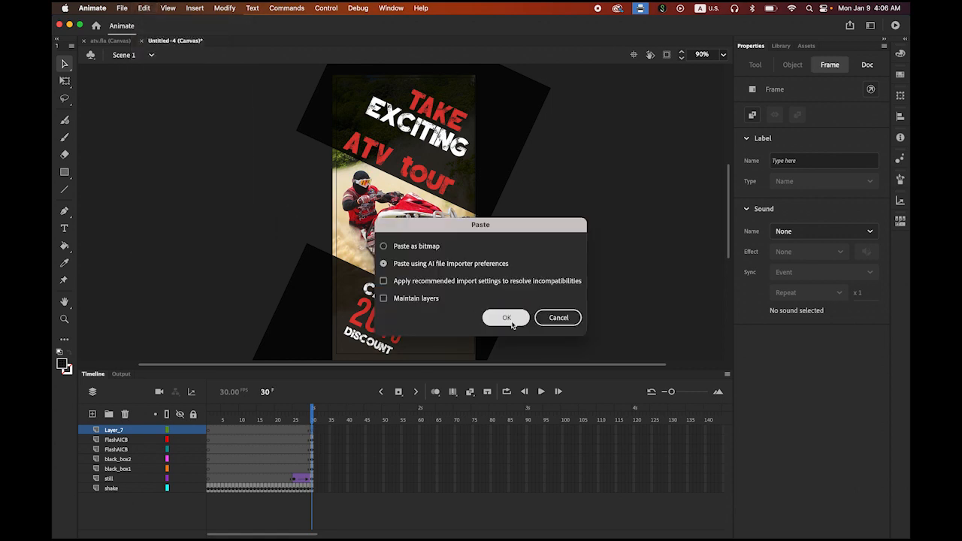
click(507, 318)
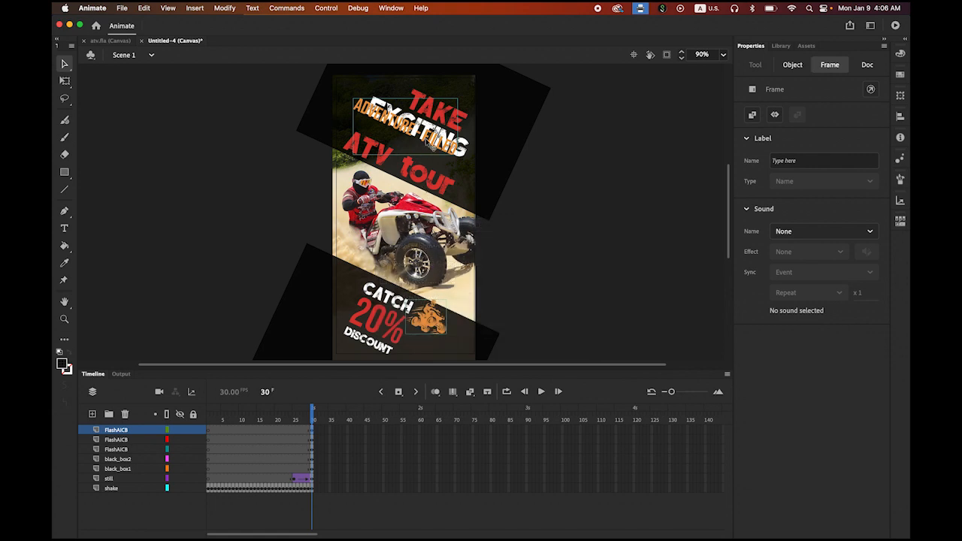
- Move the pasted orange group to about X 44.5, Y 86.4 so ADVENTURE - FILLED sits between EXCITING and ATV tour
drag(428, 148, 434, 164)
key(Left)
key(Left)
key(Left)
key(Left)
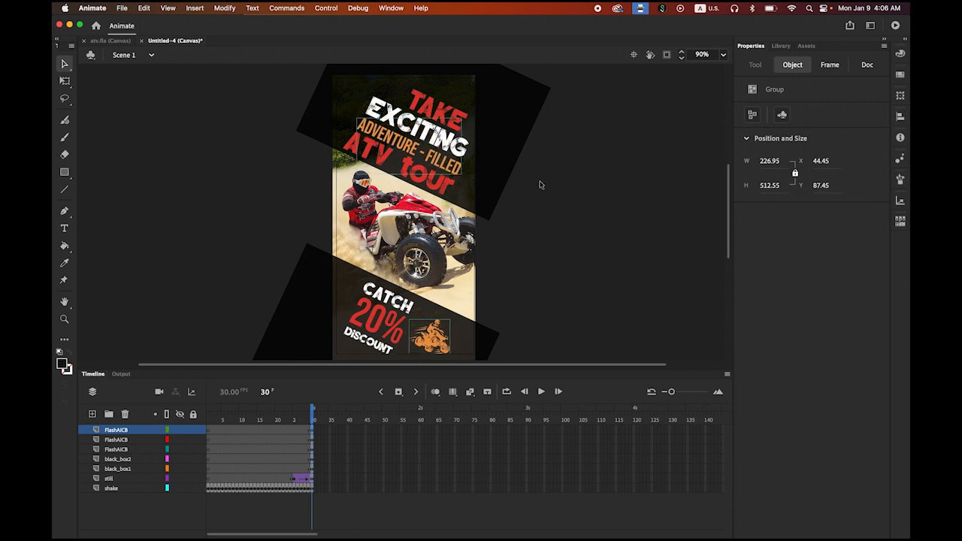
key(Up)
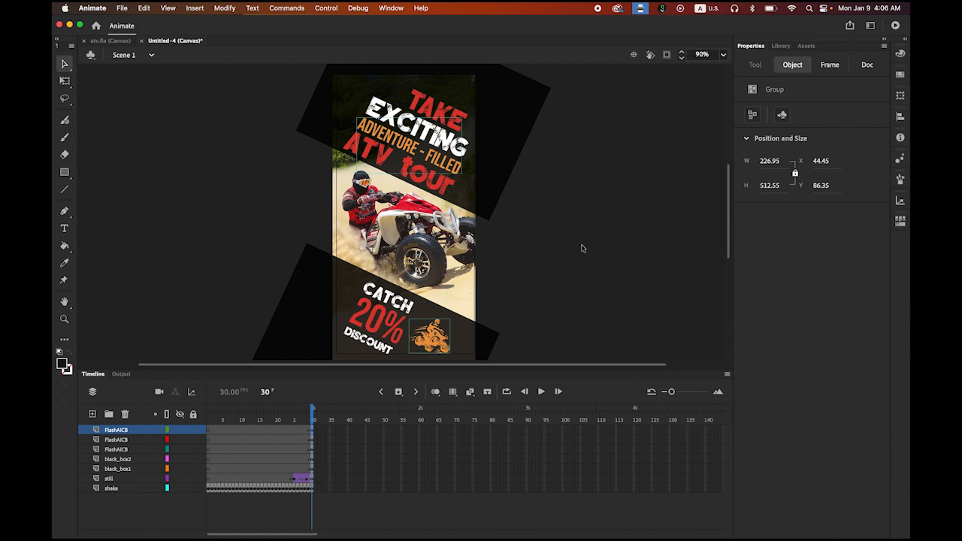
click(611, 295)
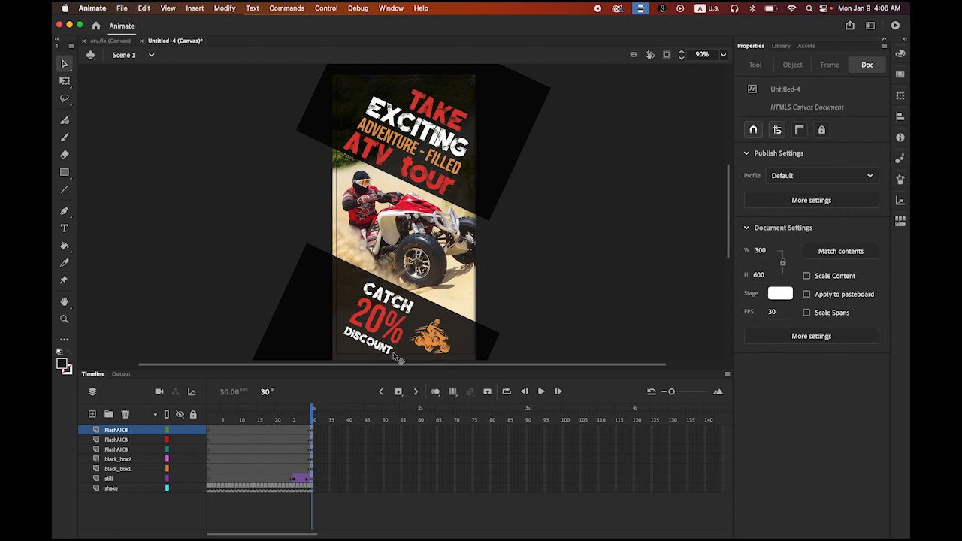
- Move the CATCH, 20%, DISCOUNT and orange rider groups up together to about Y 433.4 on the lower black box
click(385, 326)
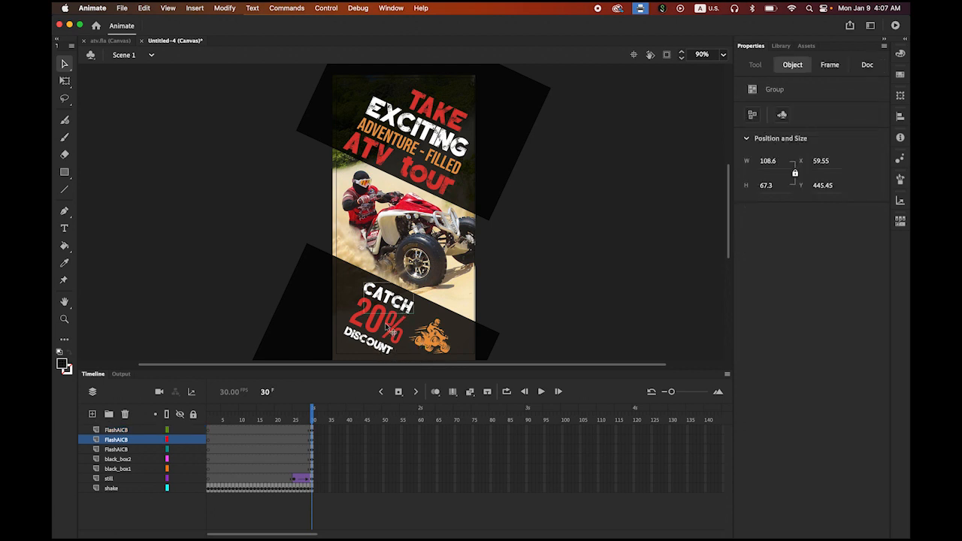
shift+click(387, 325)
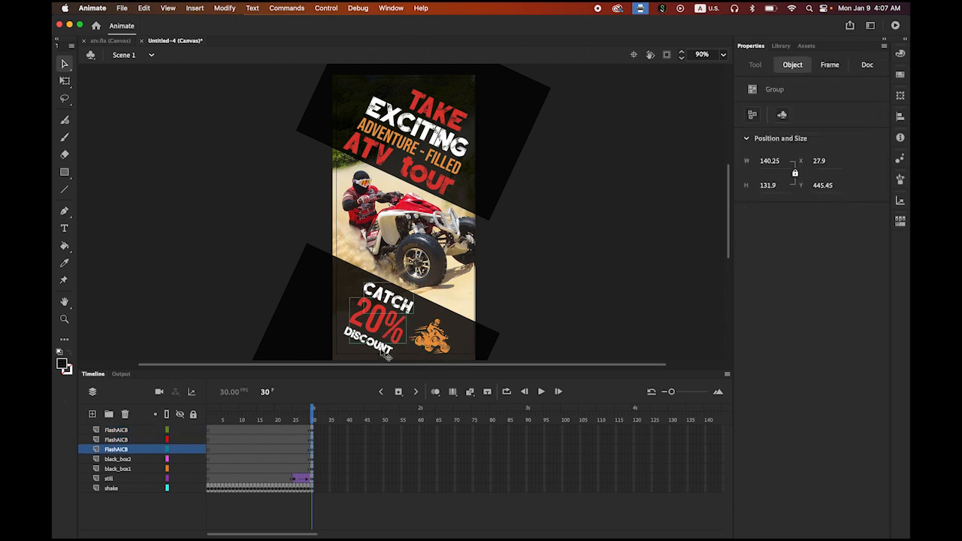
shift+click(383, 351)
shift+click(438, 343)
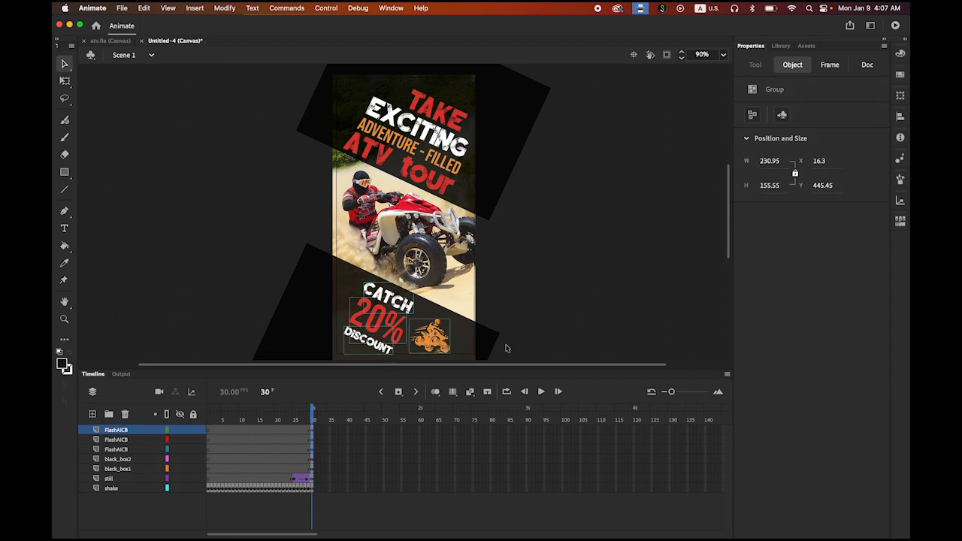
key(Up)
key(Up)
key(Up)
key(Up)
key(Up)
key(Up)
key(Up)
key(Up)
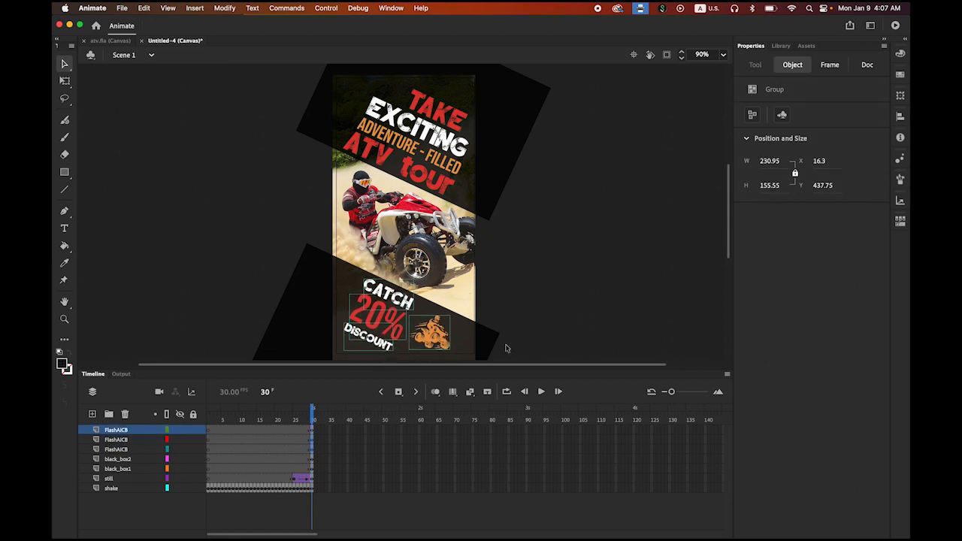
key(Up)
key(Up)
key(Up)
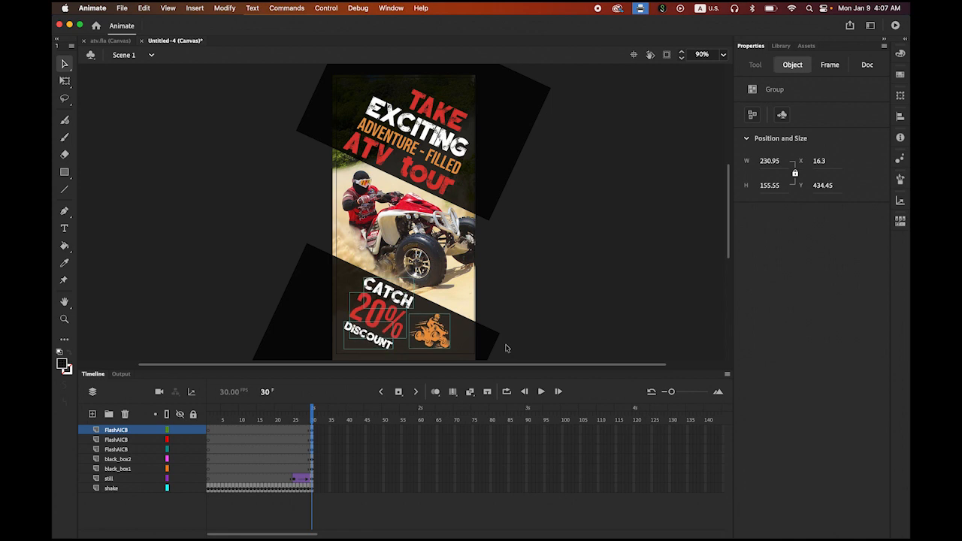
key(Up)
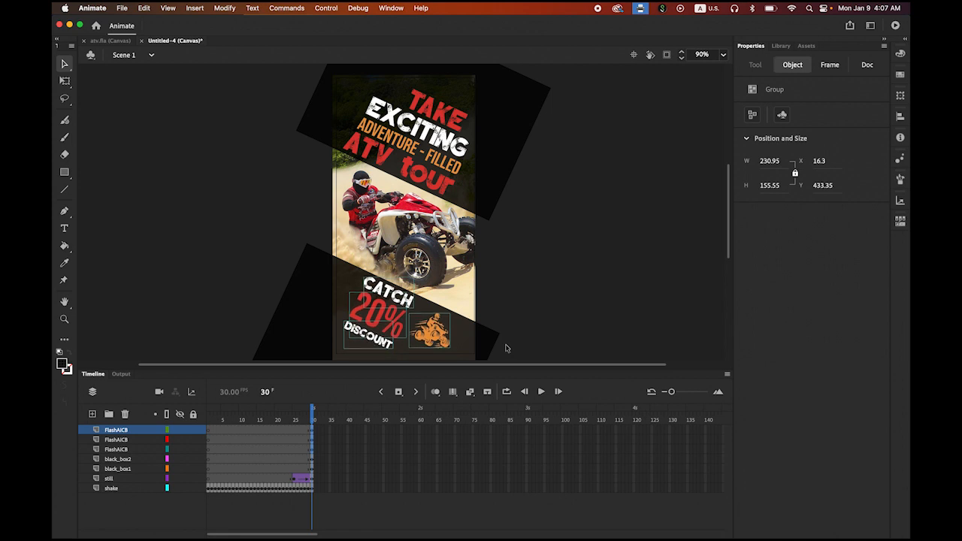
click(601, 307)
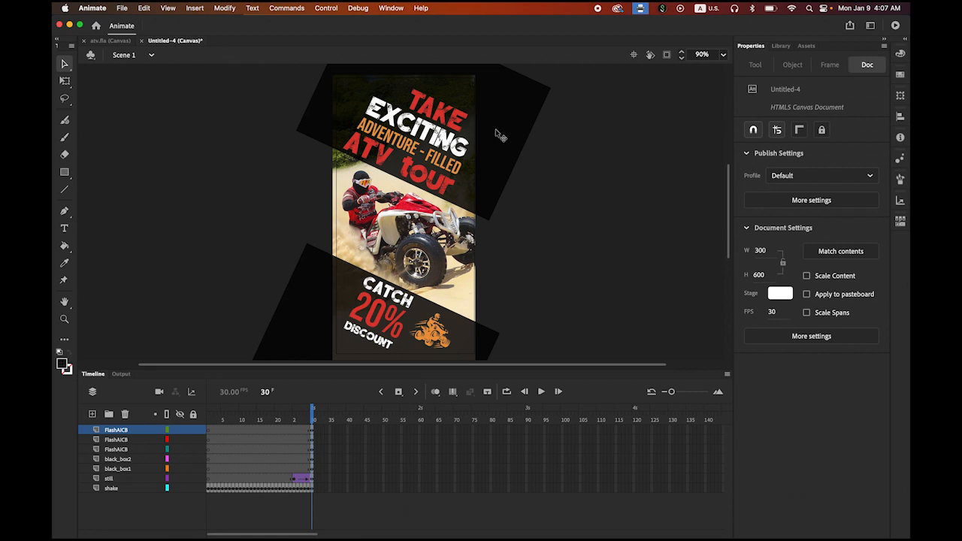
- Move the red TAKE text up and left to about X 144, Y 17, just above EXCITING
click(444, 119)
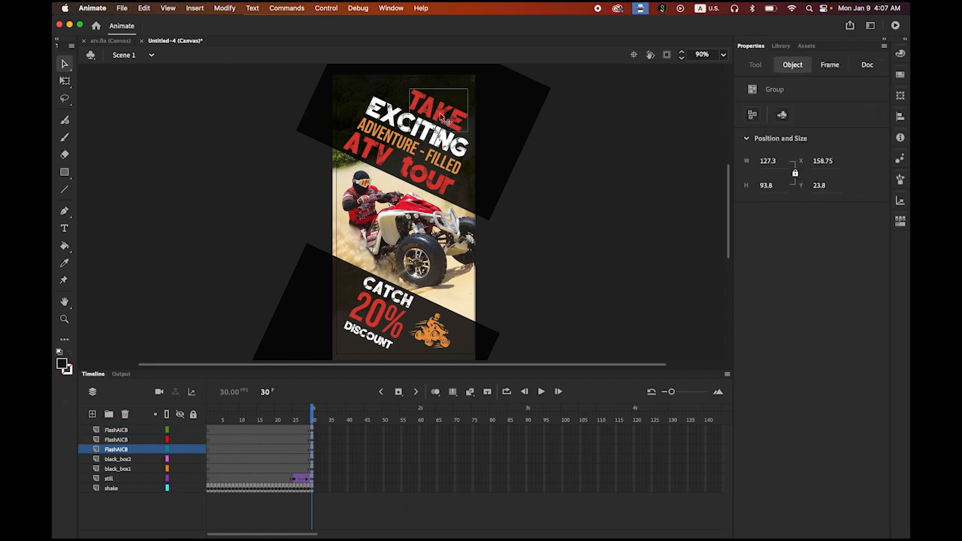
drag(444, 119, 435, 113)
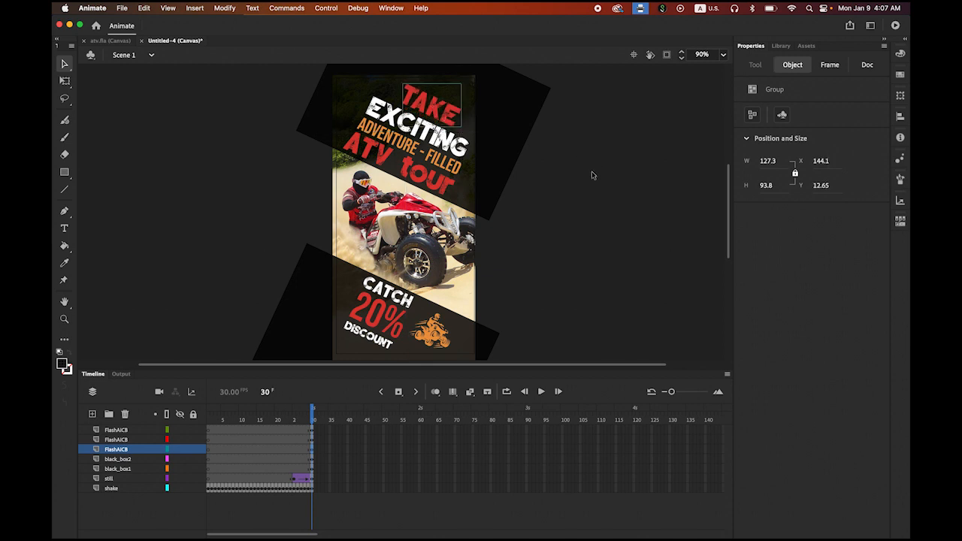
key(Down)
key(Down)
key(Down)
key(Down)
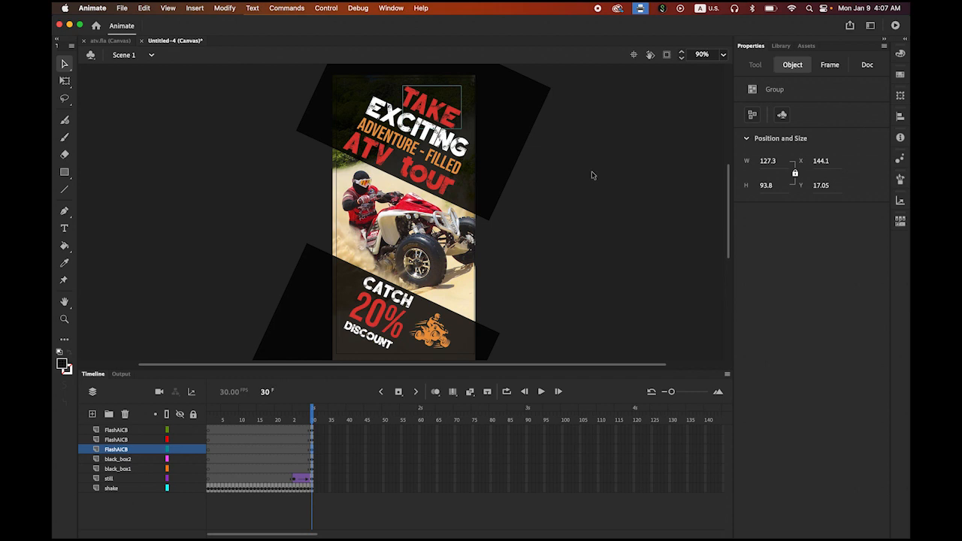
click(604, 186)
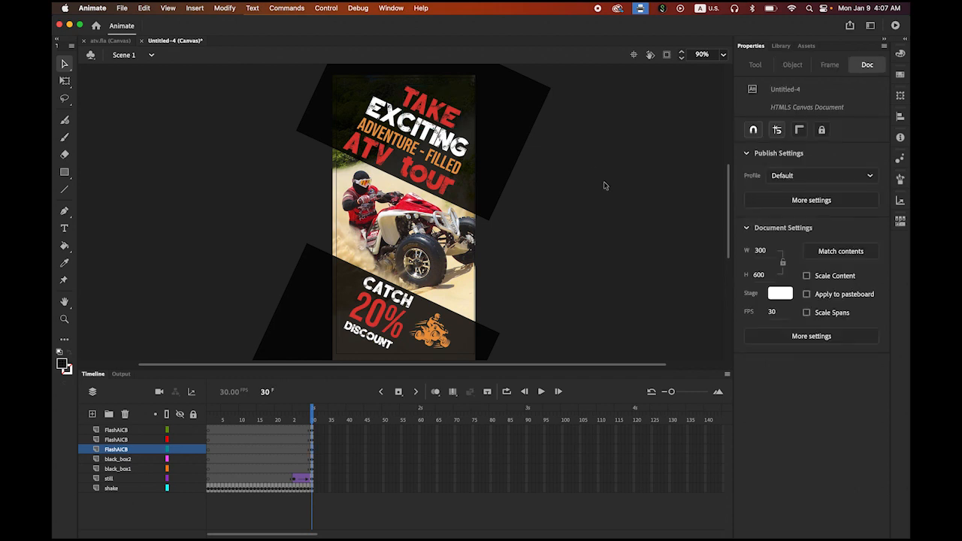
- Add a layer named orange_box1 above the orange text layer, with a keyframe at frame 30
click(115, 431)
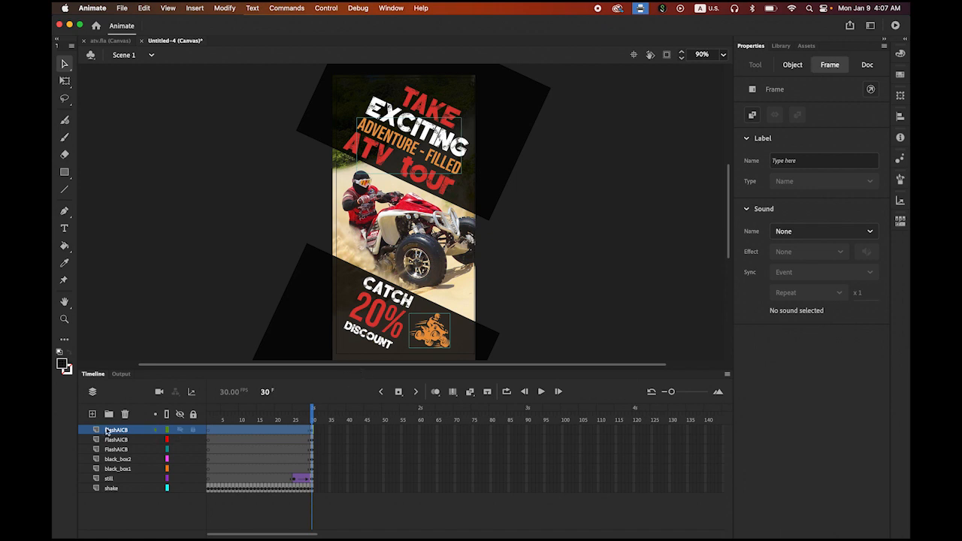
click(92, 415)
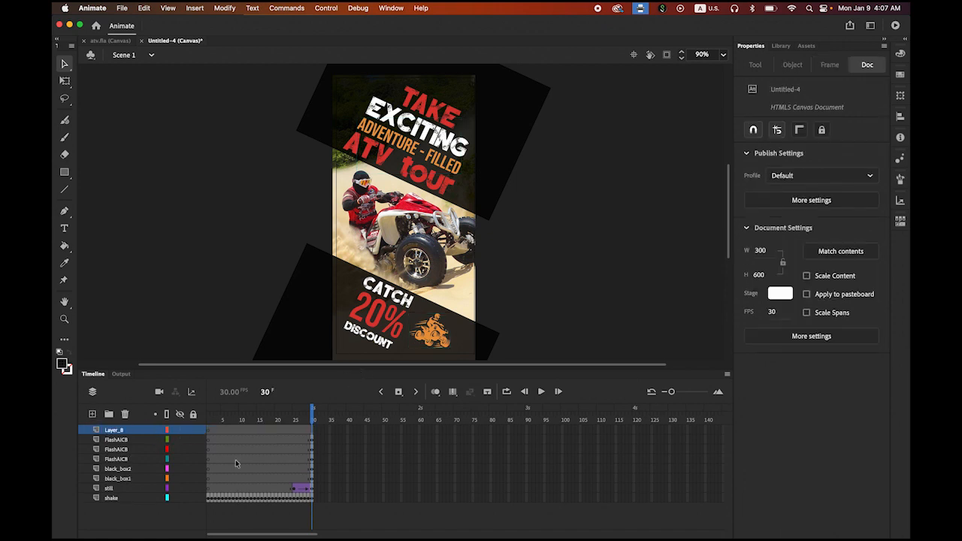
click(313, 431)
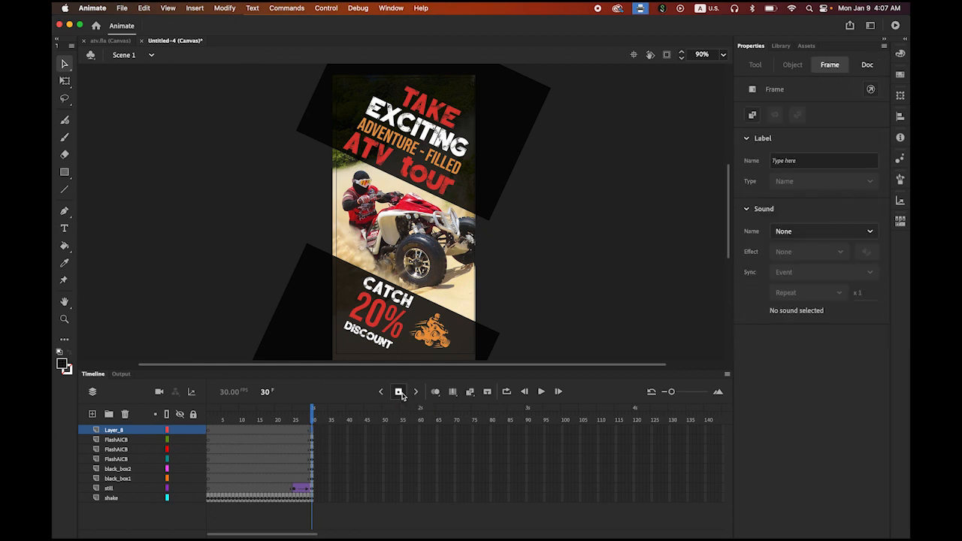
double_click(118, 430)
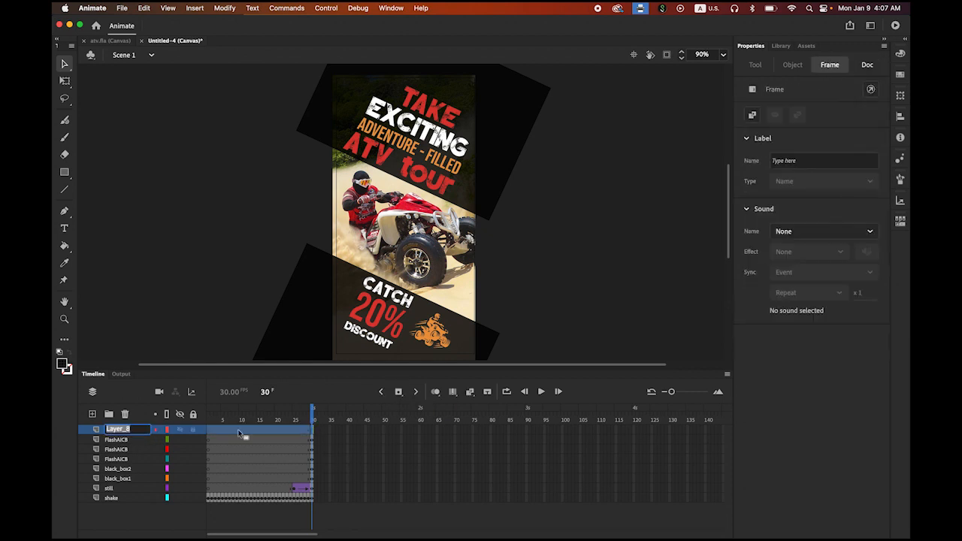
text(orange_box1)
key(Return)
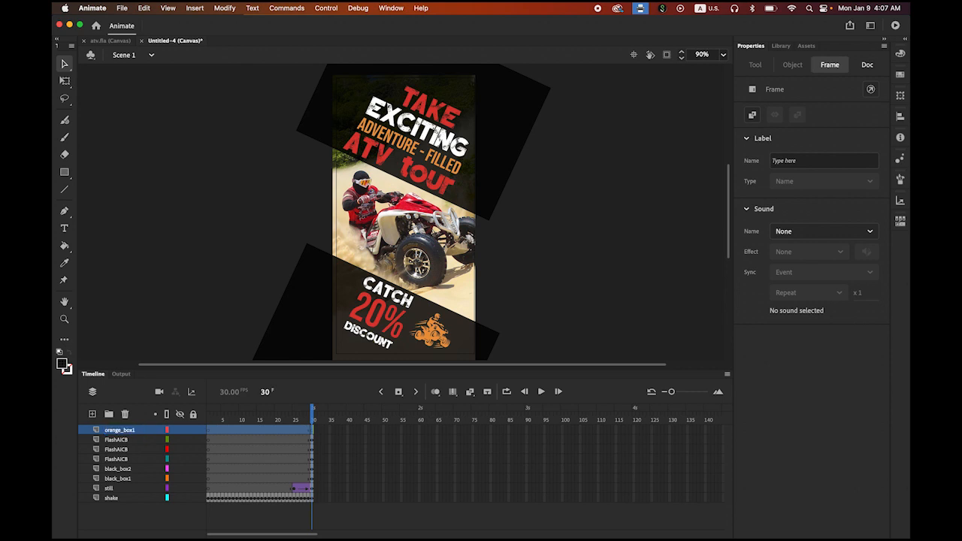
click(315, 433)
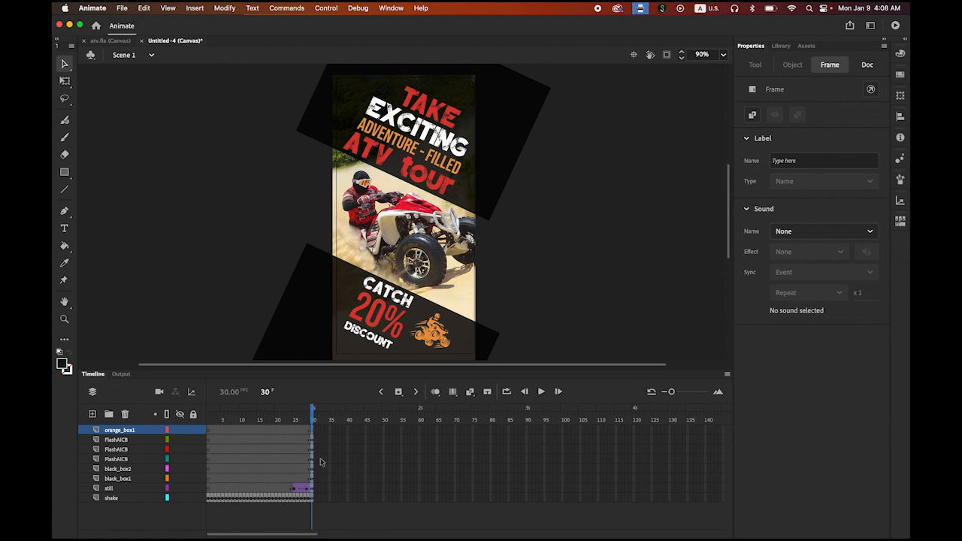
- Draw an orange, stroke-free rectangle about 332 x 192 on the pasteboard to the right of the ad
click(63, 172)
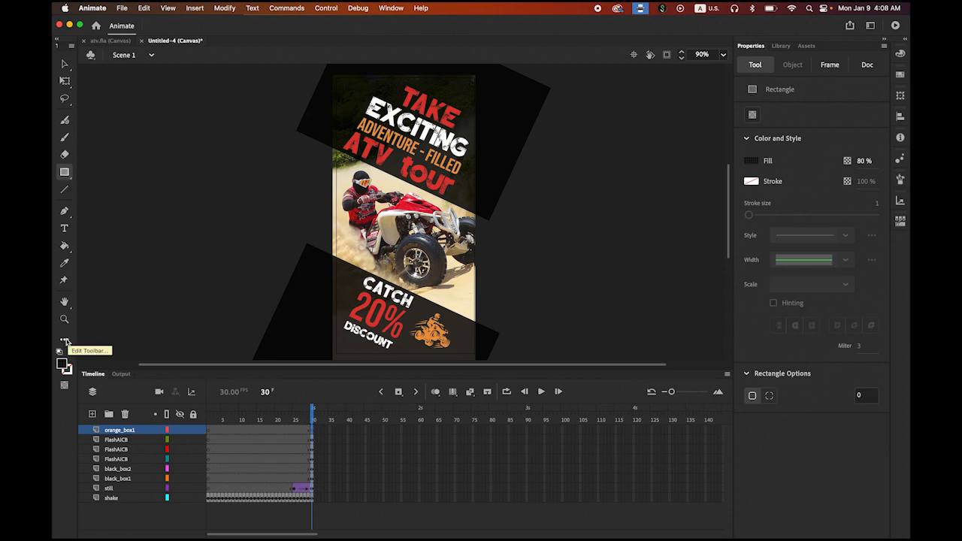
click(900, 76)
click(850, 137)
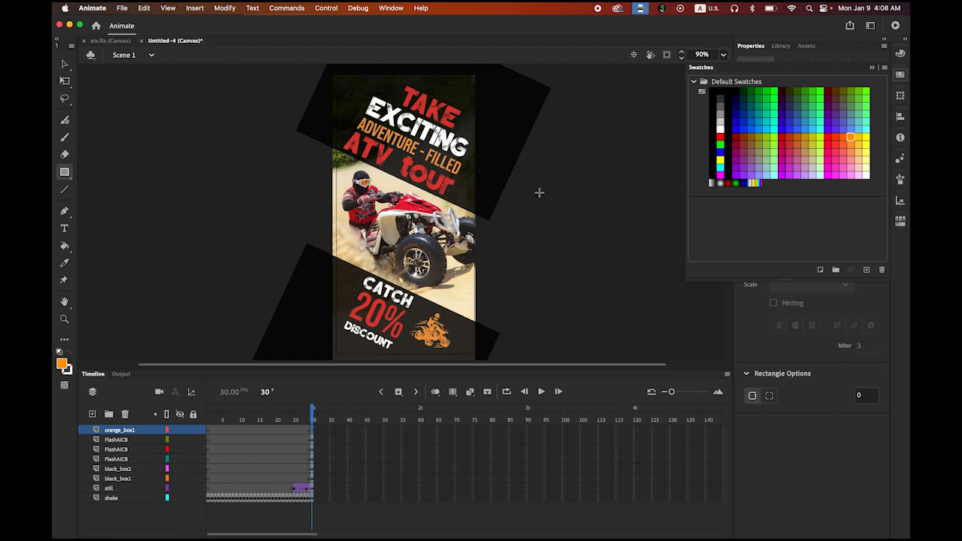
drag(529, 190, 681, 279)
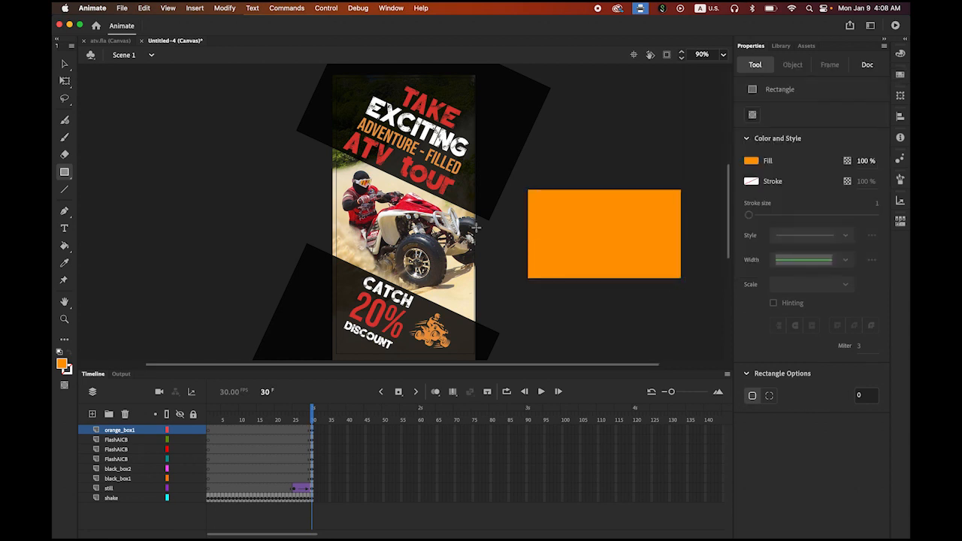
- Rotate the orange rectangle by 25 degrees
click(65, 64)
click(632, 261)
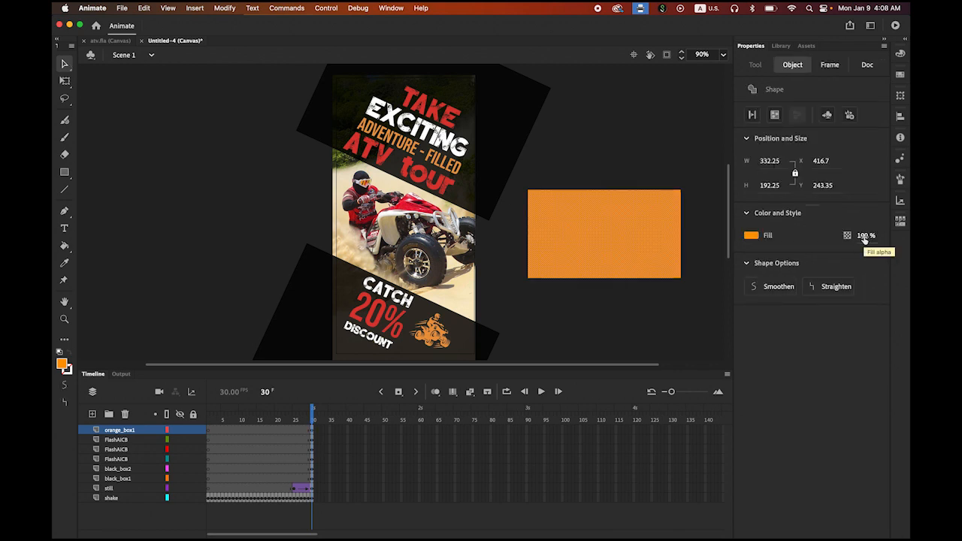
click(900, 95)
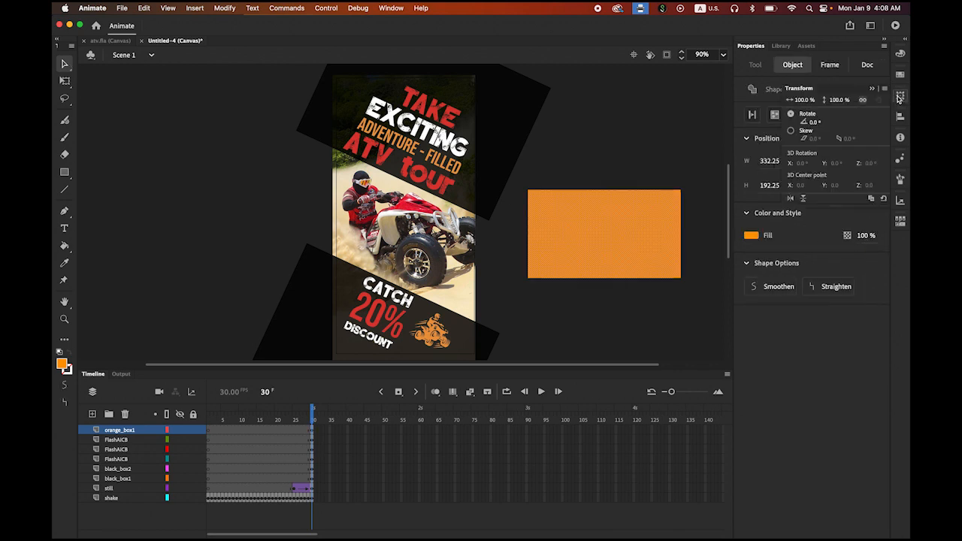
click(810, 123)
text(25)
key(Return)
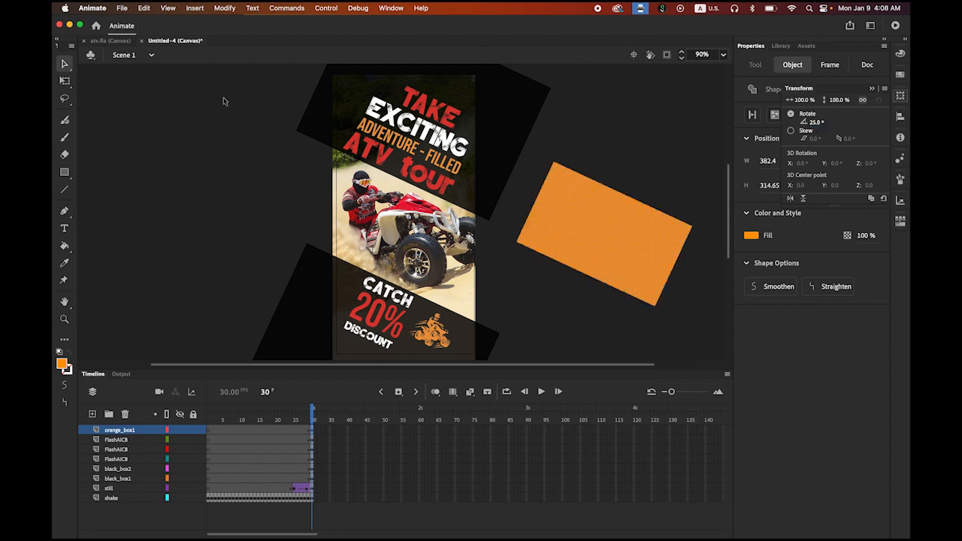
- Move the rotated orange box over the ad's upper-right corner, at about X 92, Y -197
click(63, 63)
drag(625, 251, 489, 79)
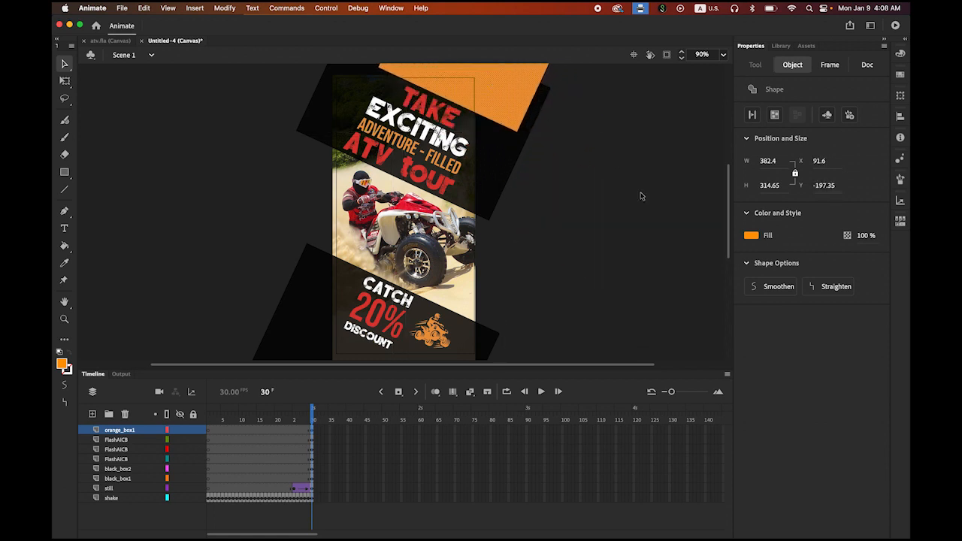
click(640, 196)
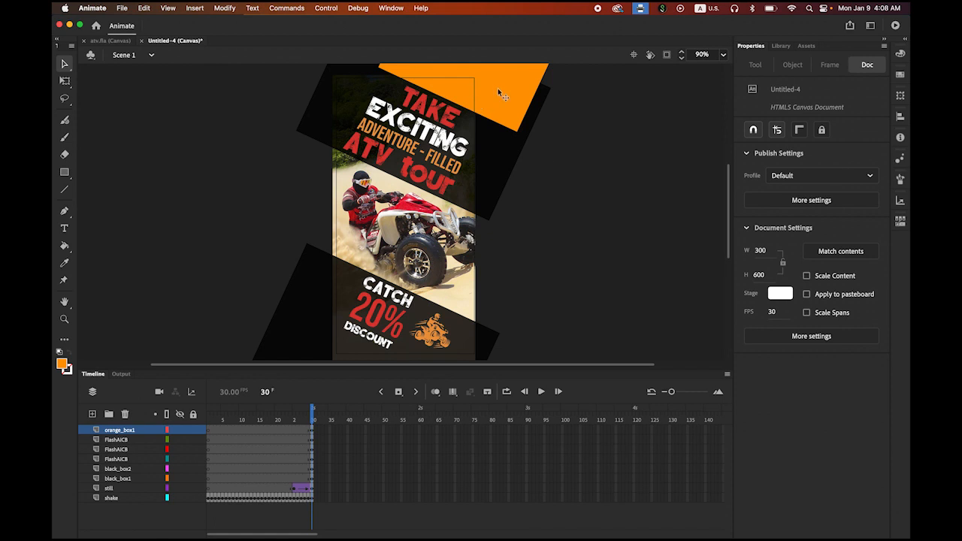
- Add a new layer named orange_box2 above the orange_box1 layer
click(92, 414)
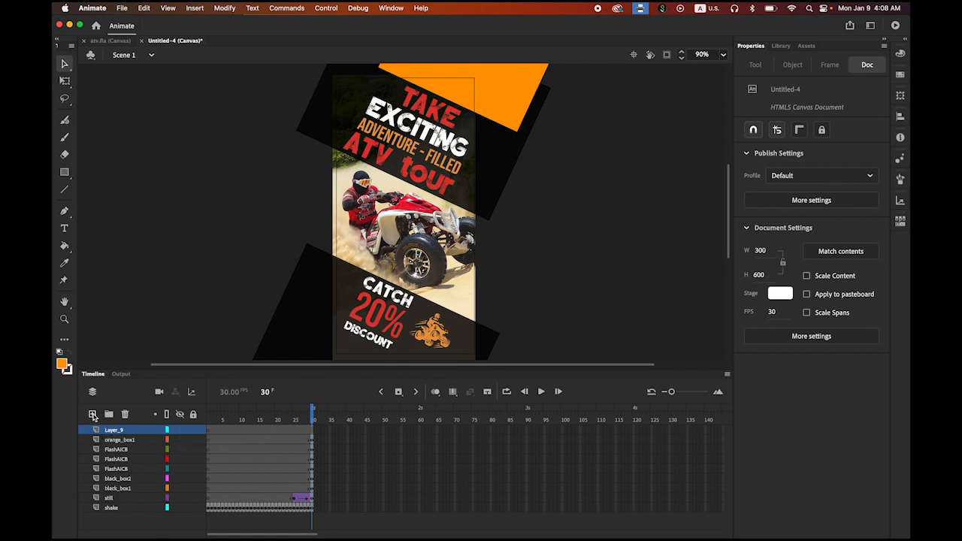
click(121, 430)
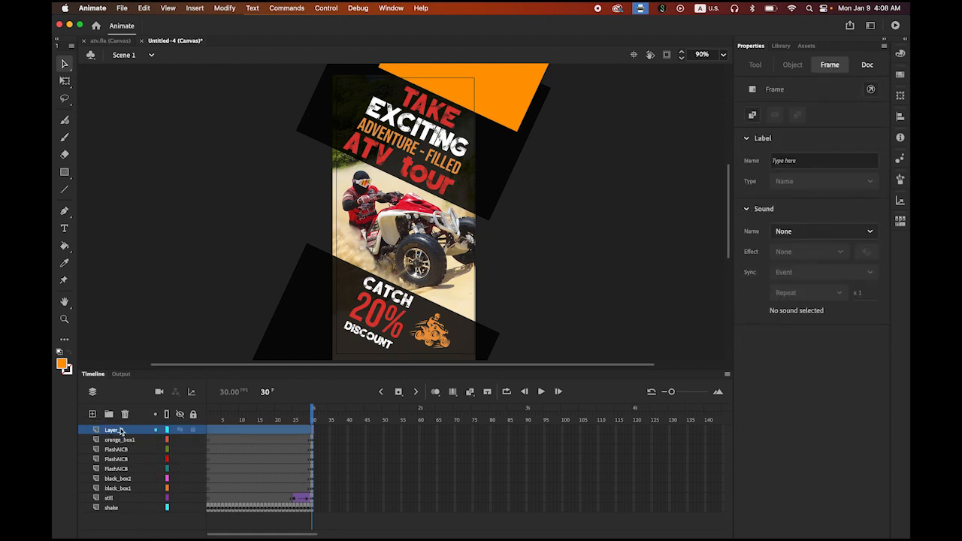
double_click(120, 430)
text(o)
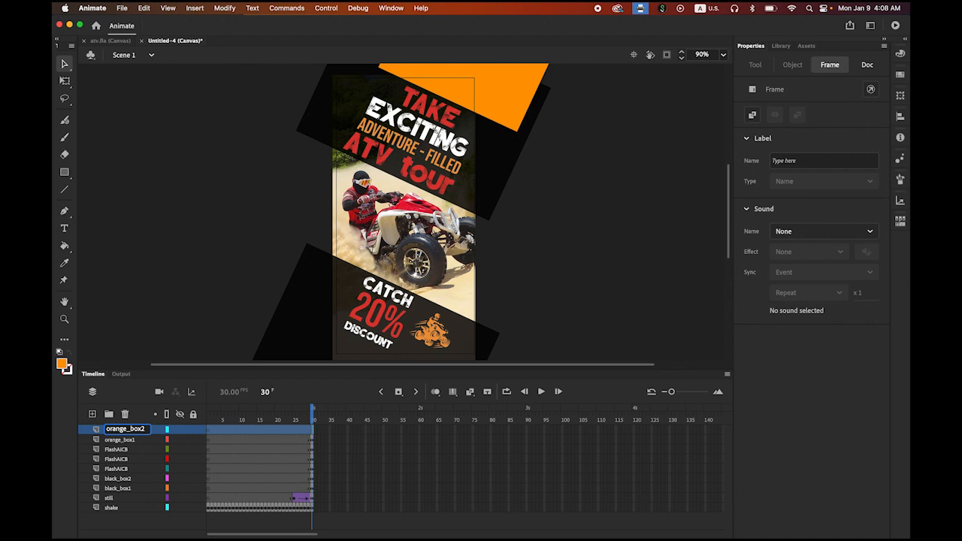
text(range_box2)
key(Return)
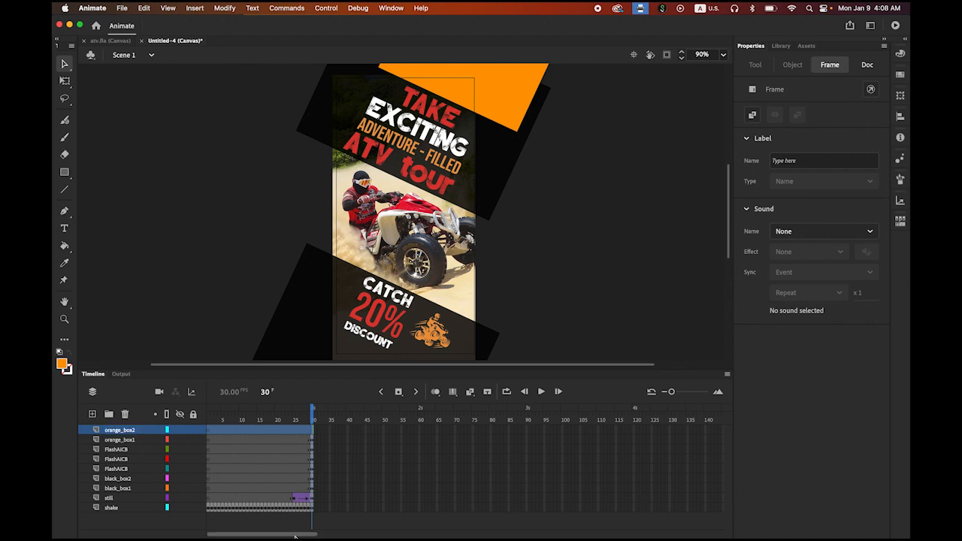
- Copy the slanted orange box and paste it in the centre on a new frame 30 keyframe of orange_box2
click(508, 111)
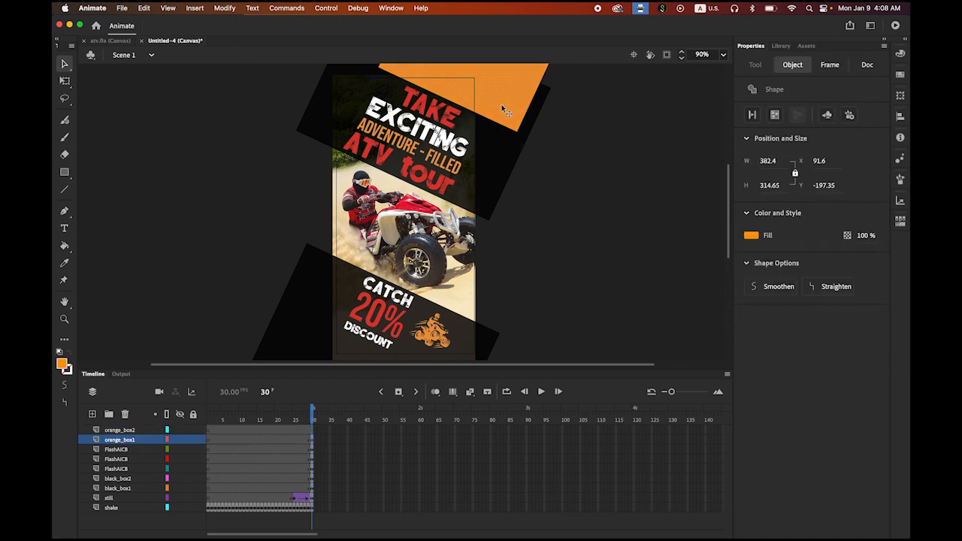
click(312, 430)
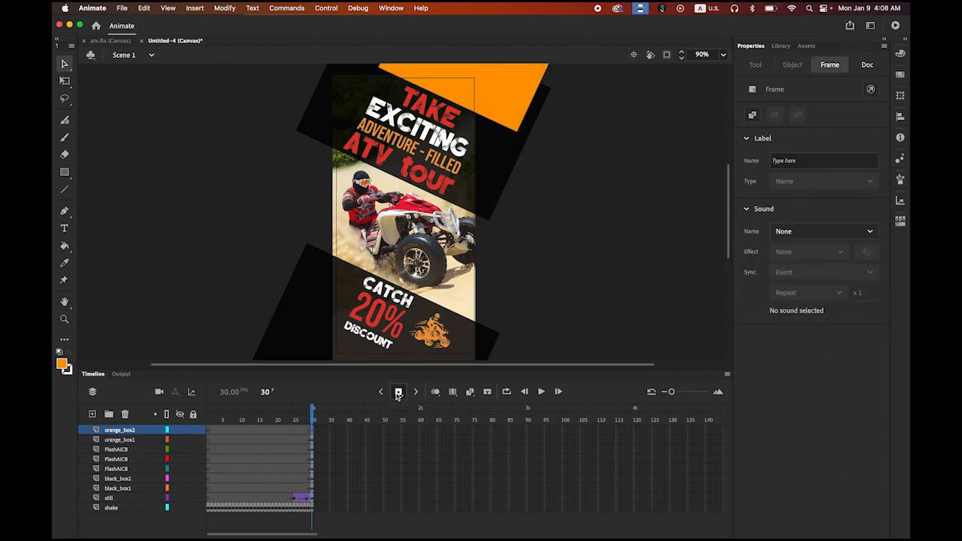
click(143, 9)
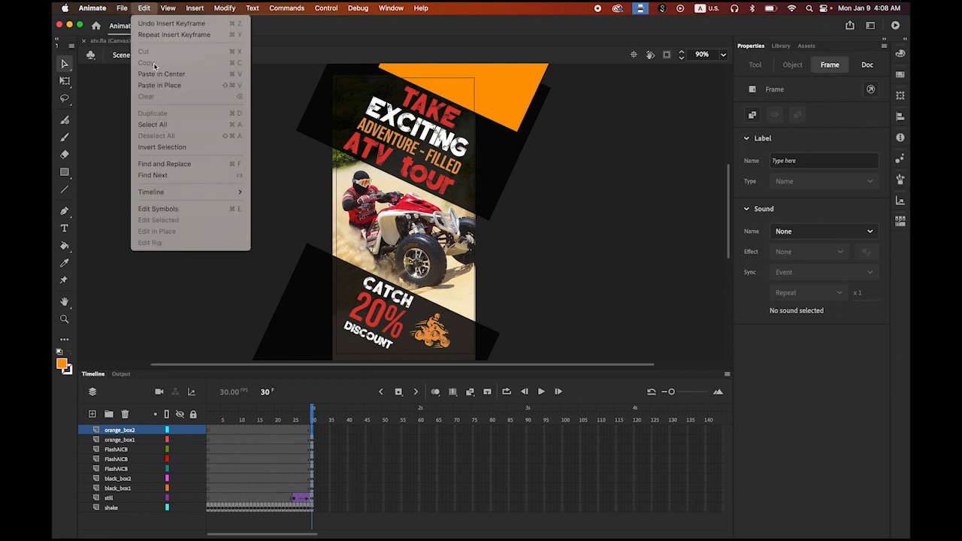
click(161, 74)
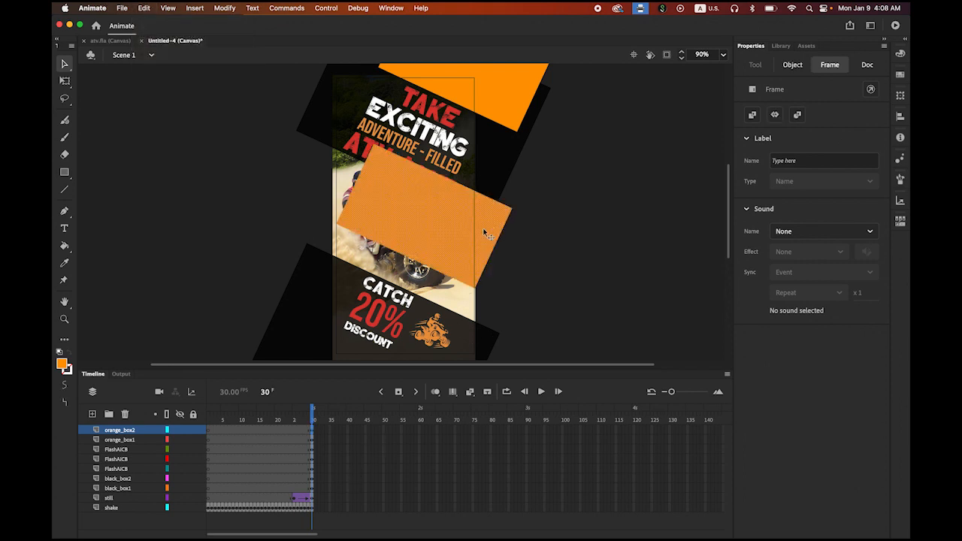
- Move the copied orange box over the ad's lower-left corner, at about X -199, Y 494
drag(486, 234, 363, 385)
key(Right)
key(Right)
key(Right)
key(Right)
key(Right)
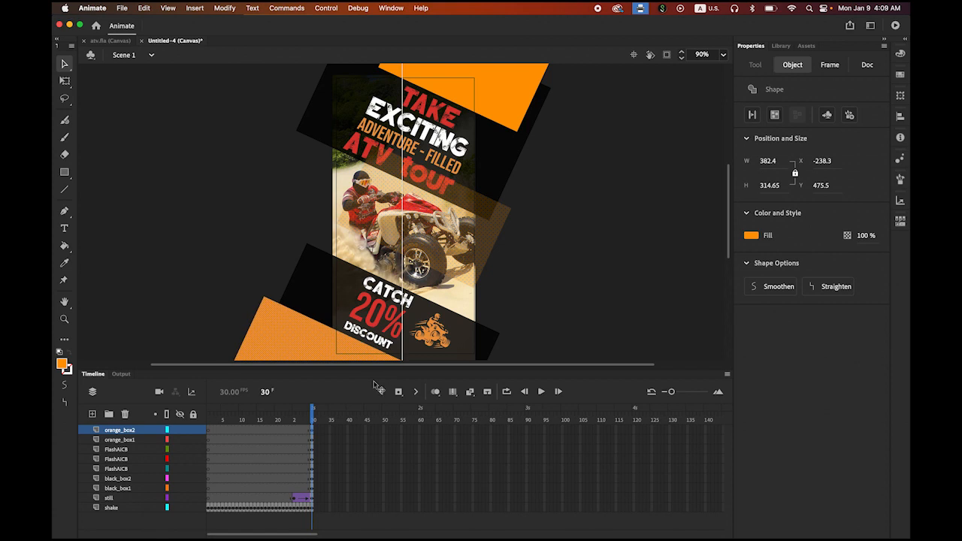
drag(373, 382, 382, 384)
mouse_move(294, 335)
mouse_down()
mouse_move(309, 351)
mouse_move(305, 343)
mouse_up()
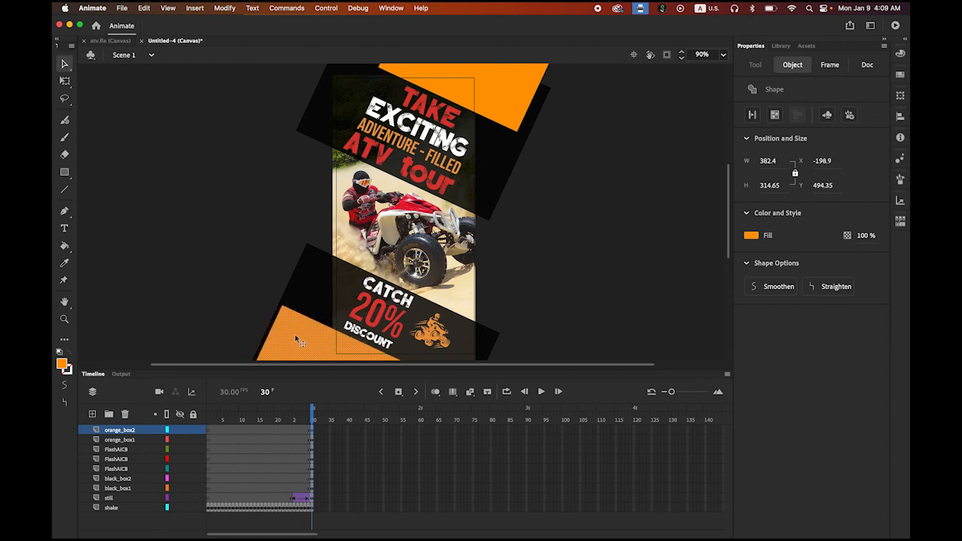
click(359, 337)
click(390, 313)
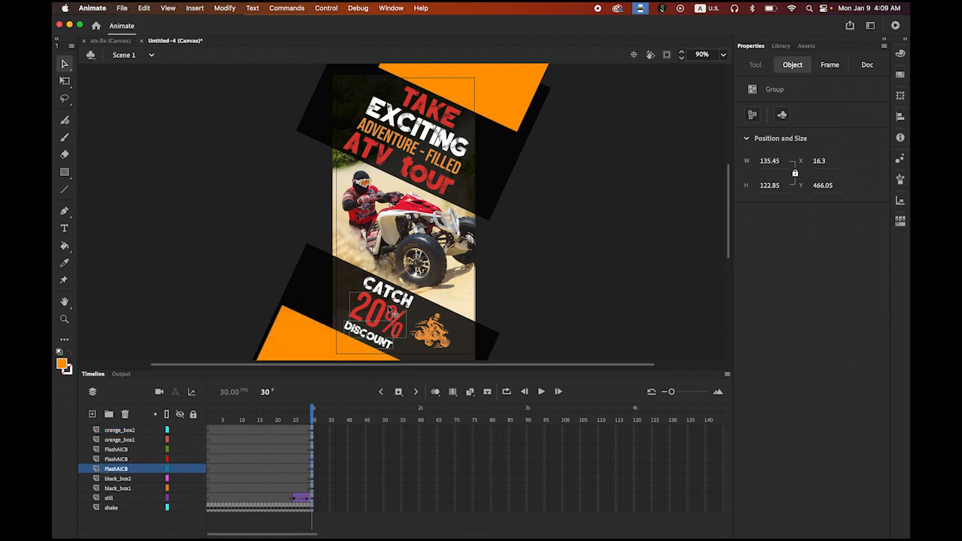
click(389, 293)
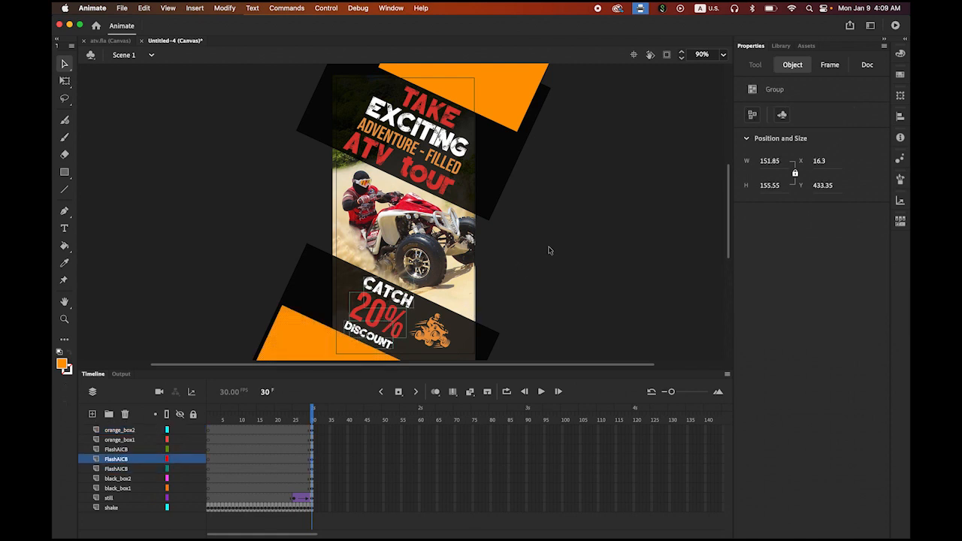
click(438, 110)
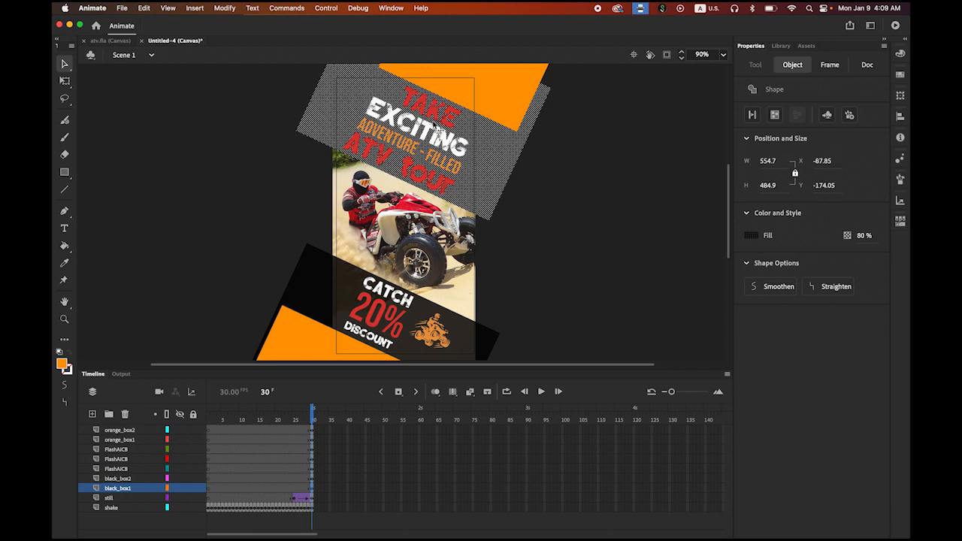
click(597, 207)
- Select the four headline text lines together and nudge them slightly up and left, to about X 13, Y 13.75
click(438, 128)
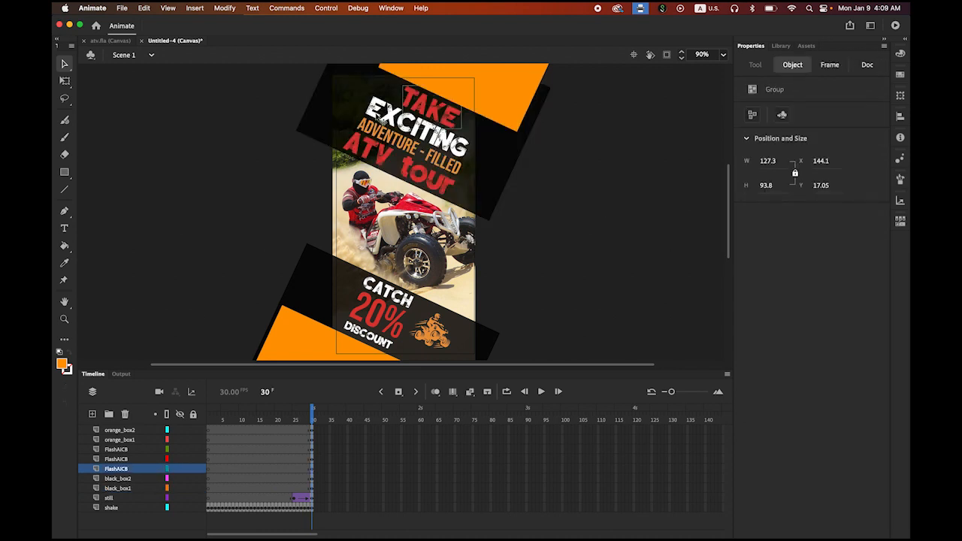
click(380, 117)
click(366, 142)
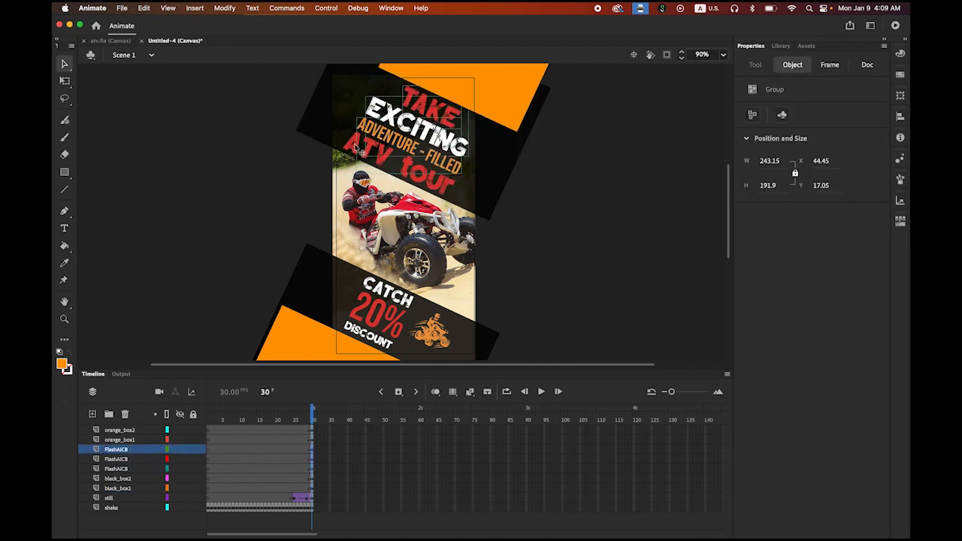
click(359, 150)
key(Up)
key(Up)
key(Up)
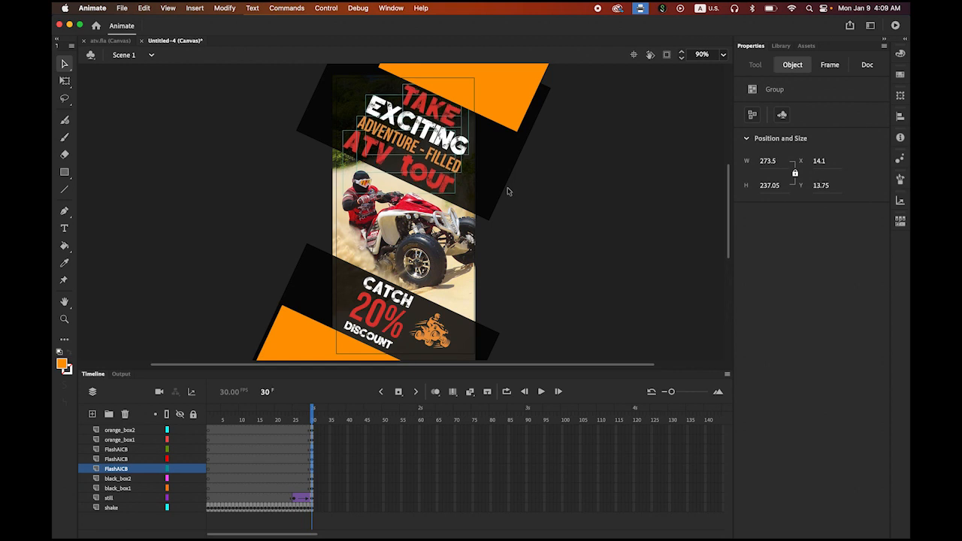
key(Left)
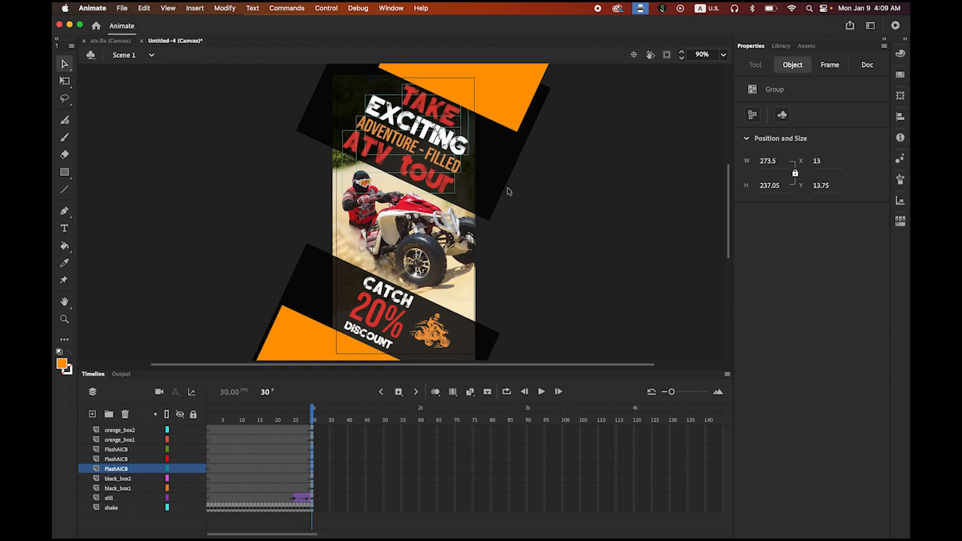
click(614, 256)
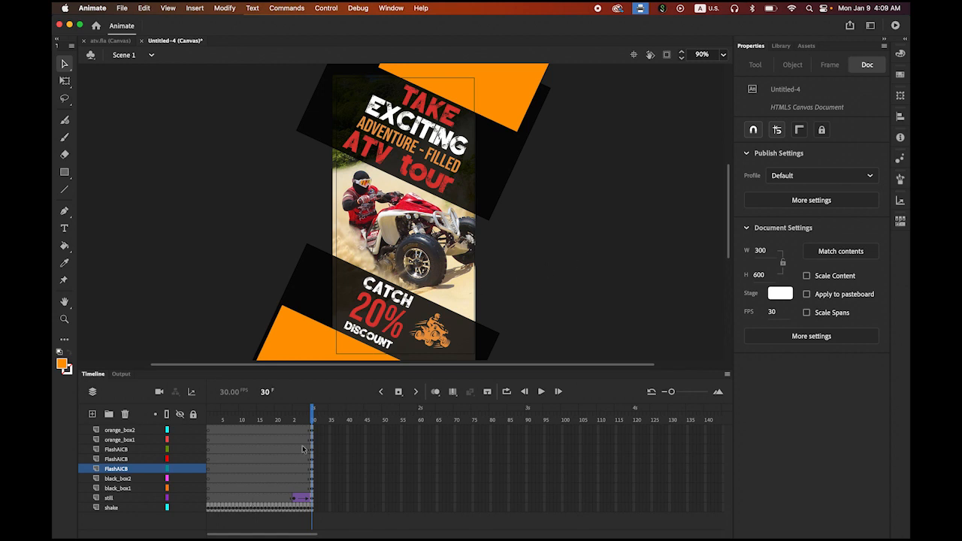
click(113, 508)
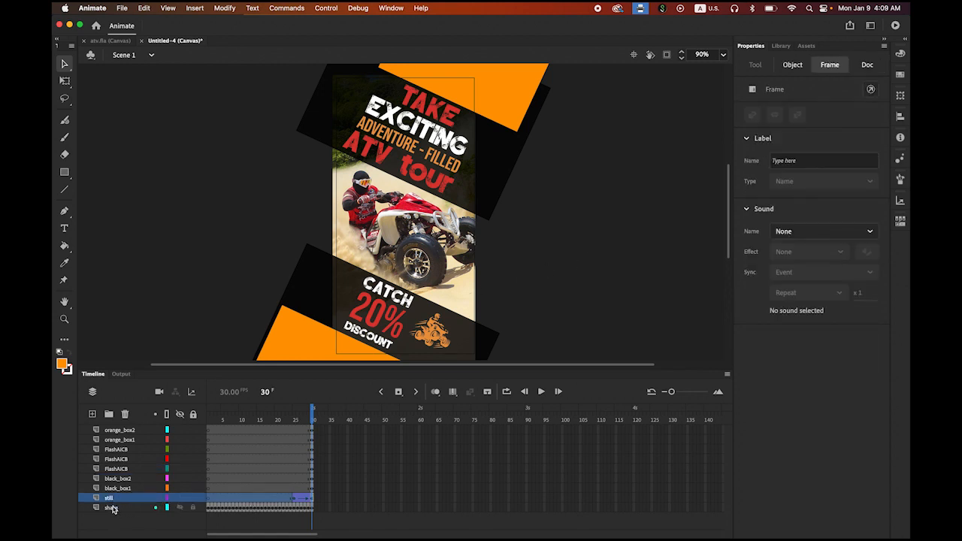
click(114, 499)
click(109, 489)
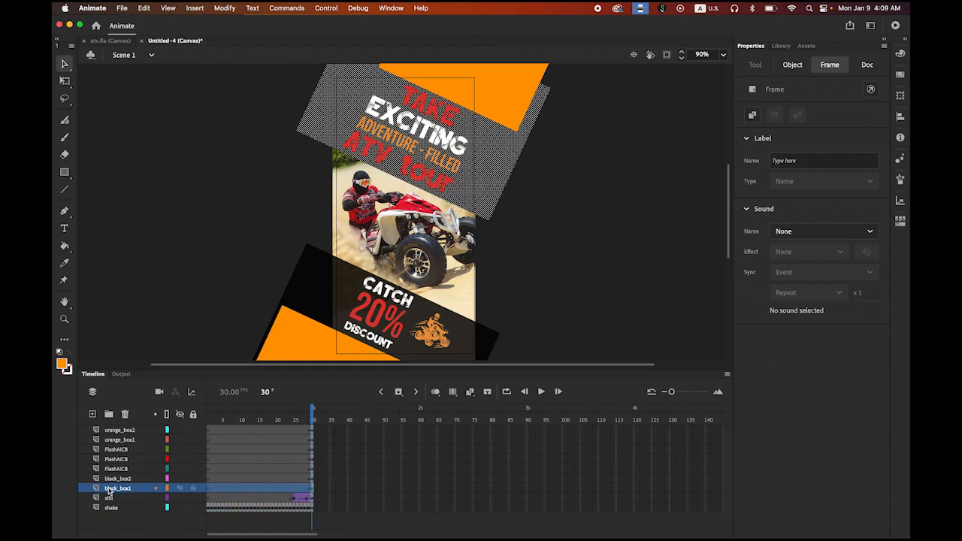
shift+click(127, 431)
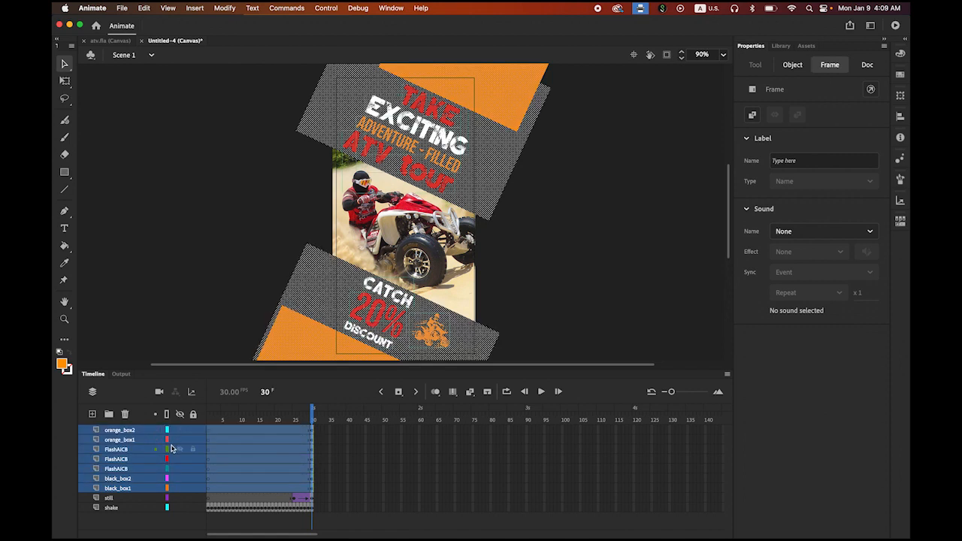
click(148, 267)
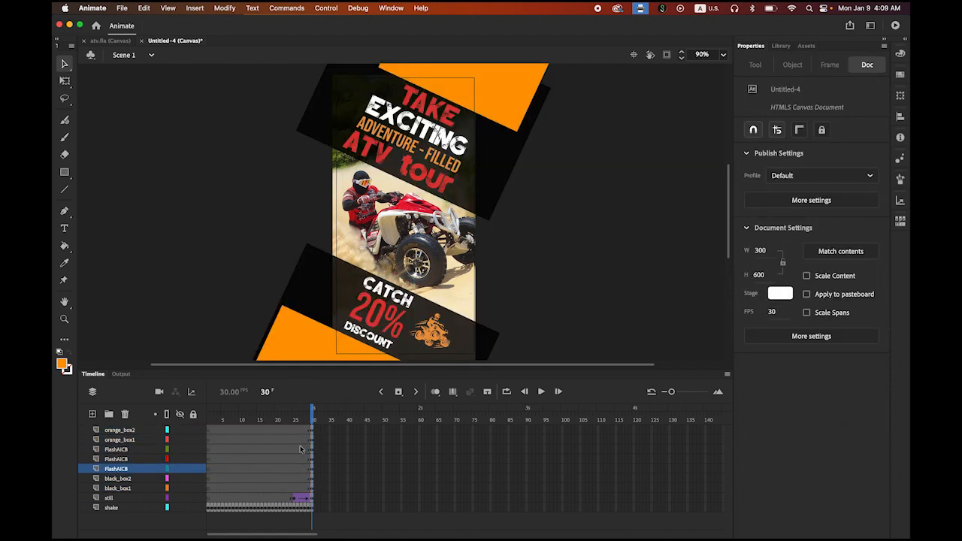
- Insert keyframes at frame 40 on all seven layers from black_box1 up to orange_box2
click(348, 489)
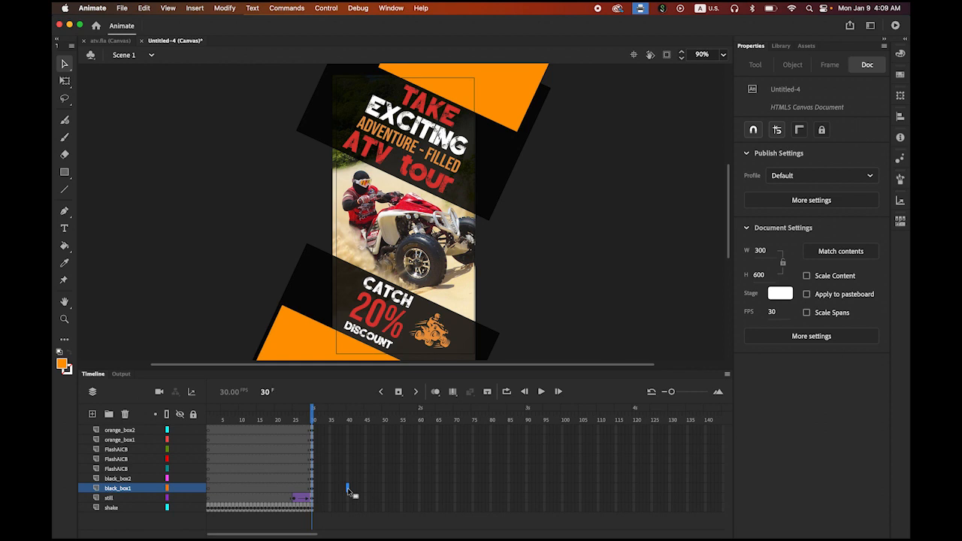
shift+click(347, 431)
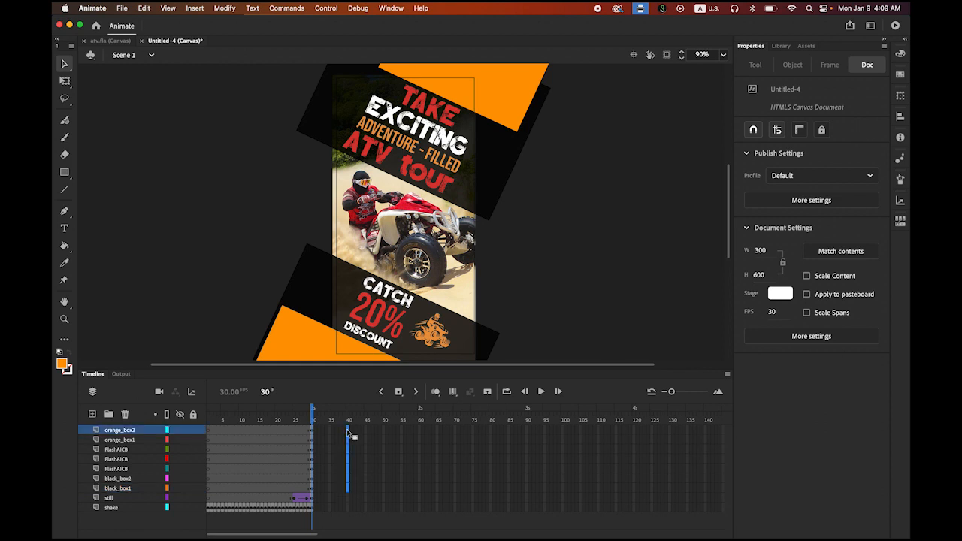
click(399, 392)
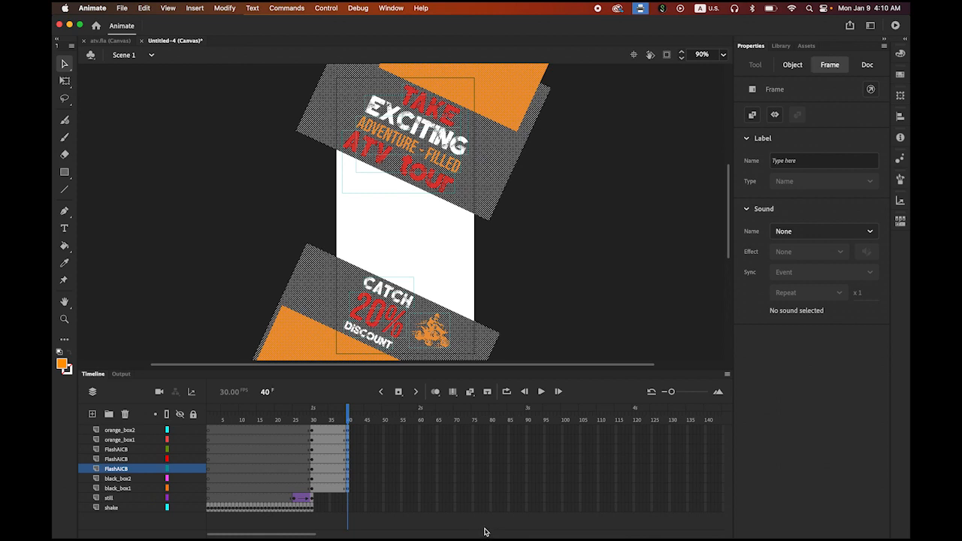
- Create classic tweens on all seven layers from black_box1 up to orange_box2
click(112, 490)
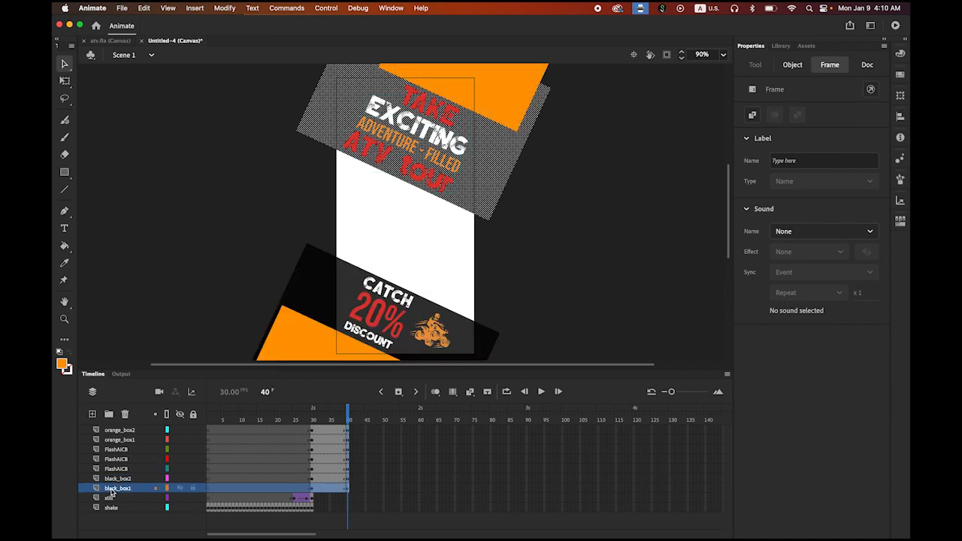
shift+click(123, 431)
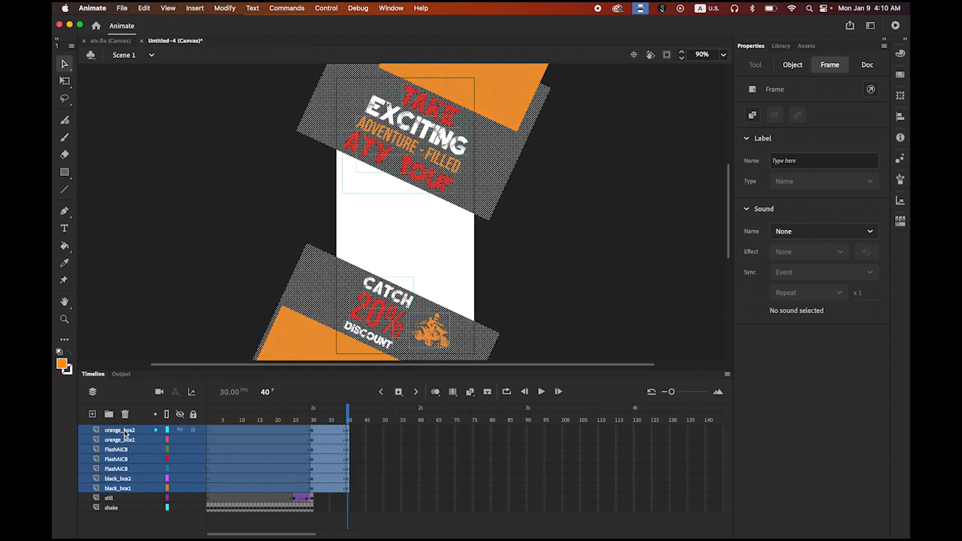
right_click(325, 457)
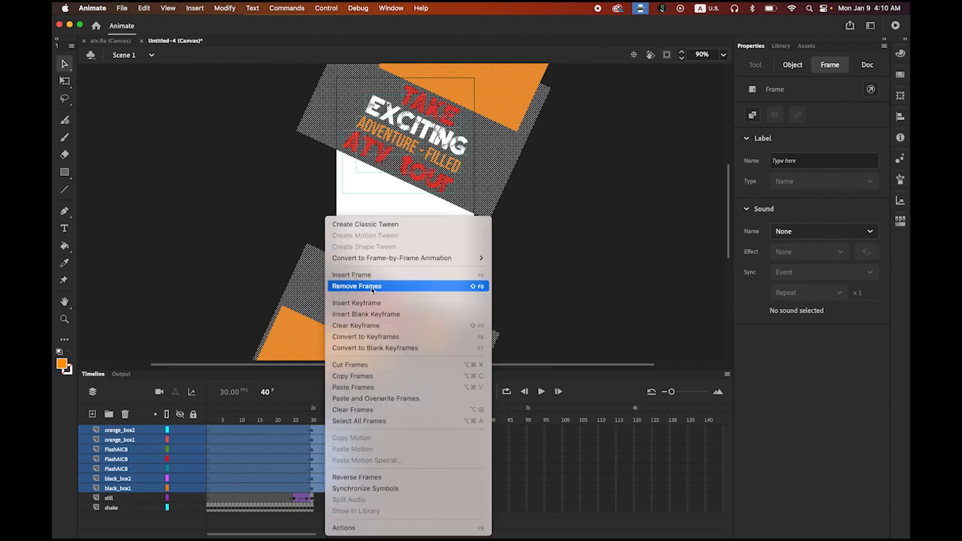
click(409, 224)
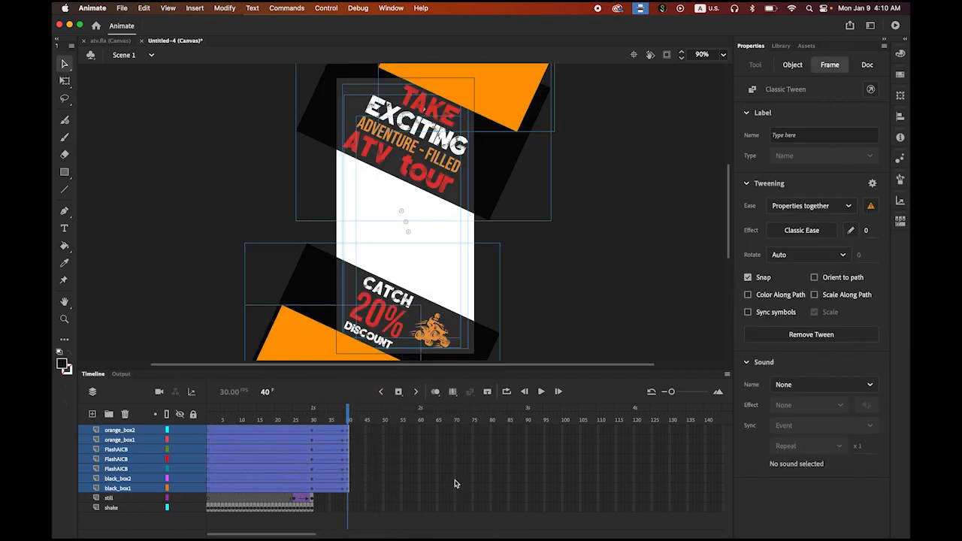
click(585, 265)
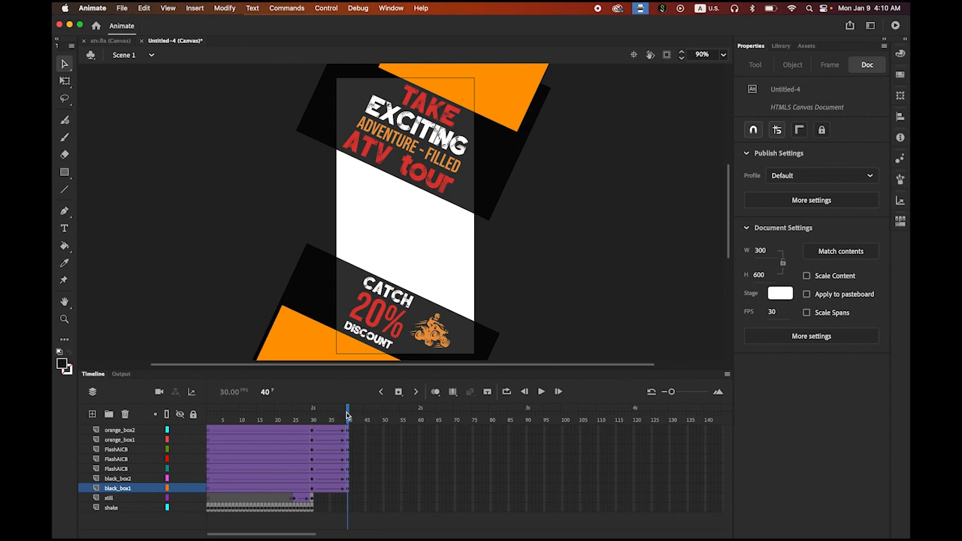
- Extend the still layer with regular frames up to frame 40, and return the playhead to frame 30
mouse_move(349, 415)
mouse_down()
mouse_move(312, 418)
mouse_move(348, 430)
mouse_up()
click(121, 498)
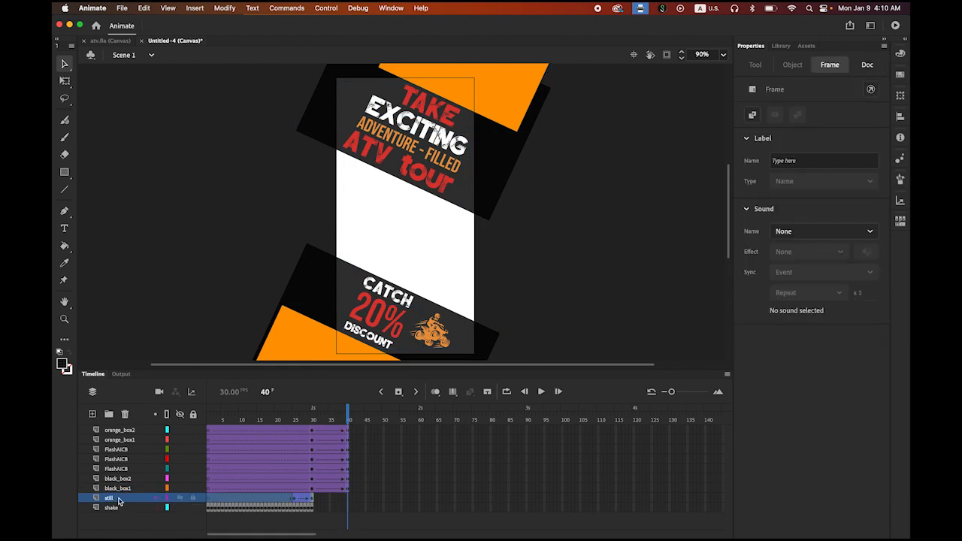
click(348, 503)
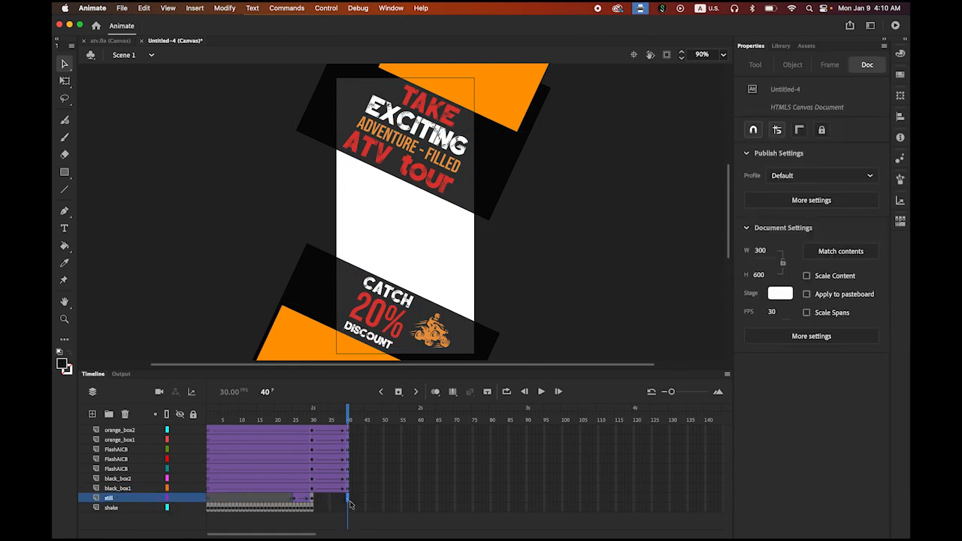
click(402, 397)
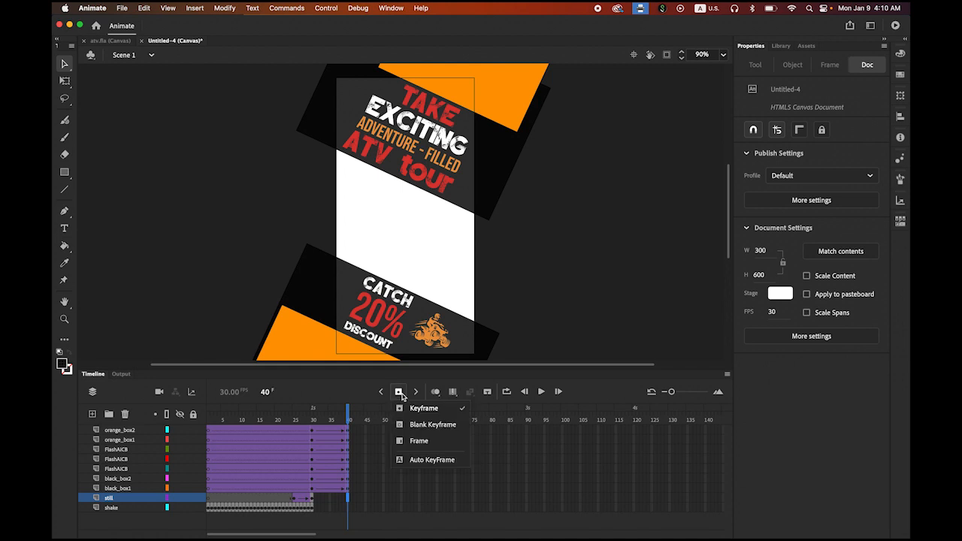
click(425, 444)
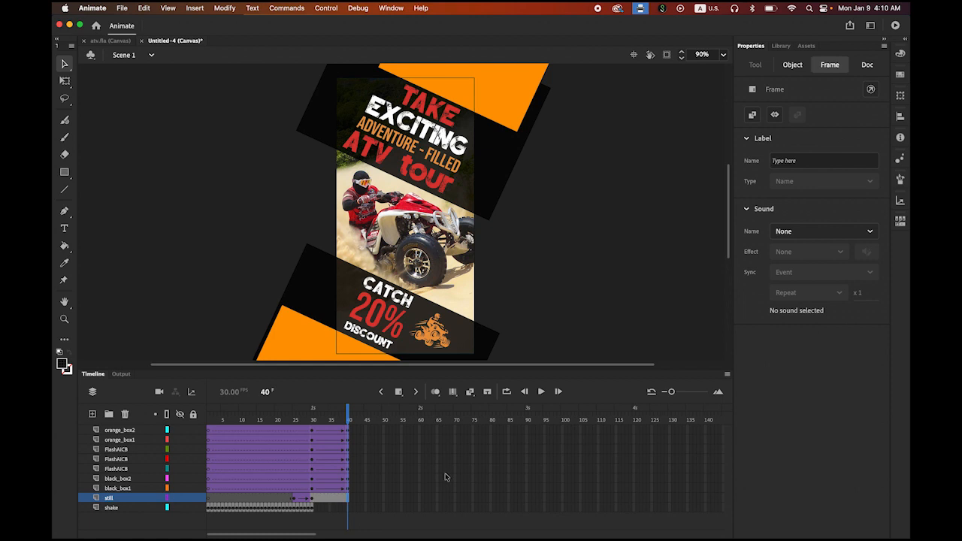
drag(349, 413, 316, 432)
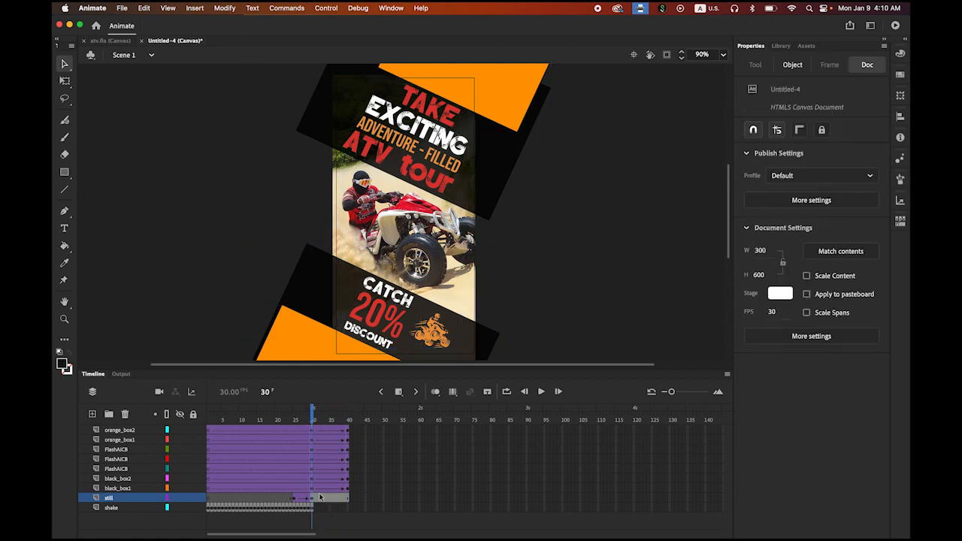
- Set the easing intensity to 100 for the classic tweens starting at frame 30 on all seven layers from black_box1 to orange_box2
click(118, 489)
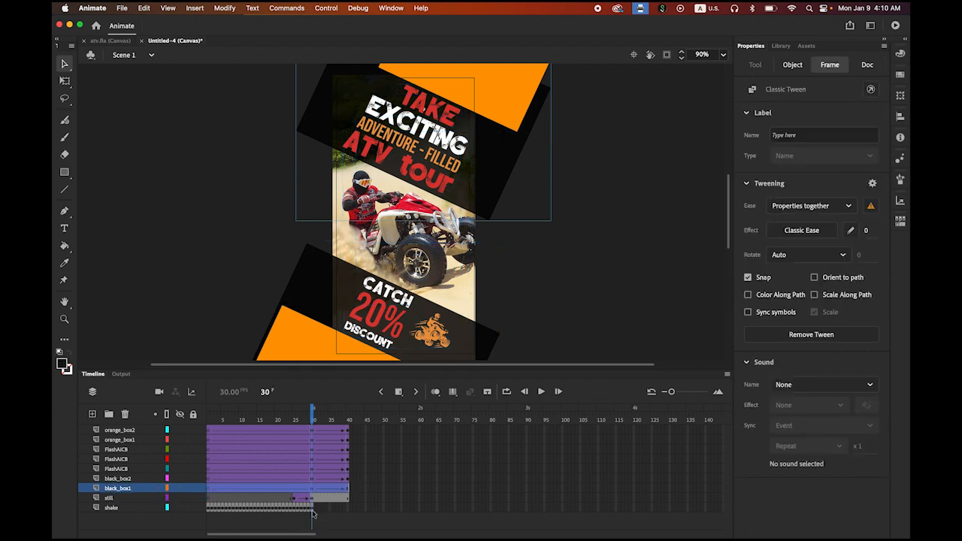
click(367, 514)
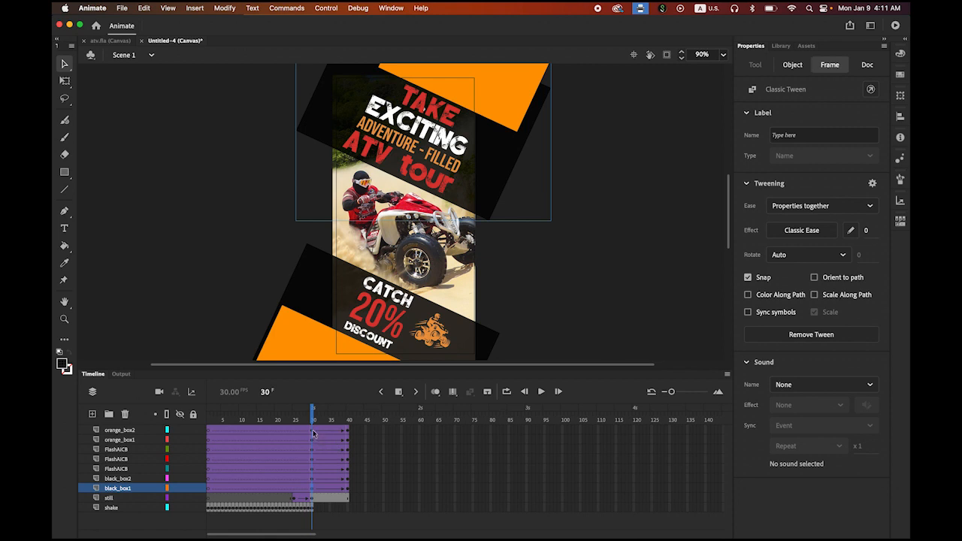
key(super+a)
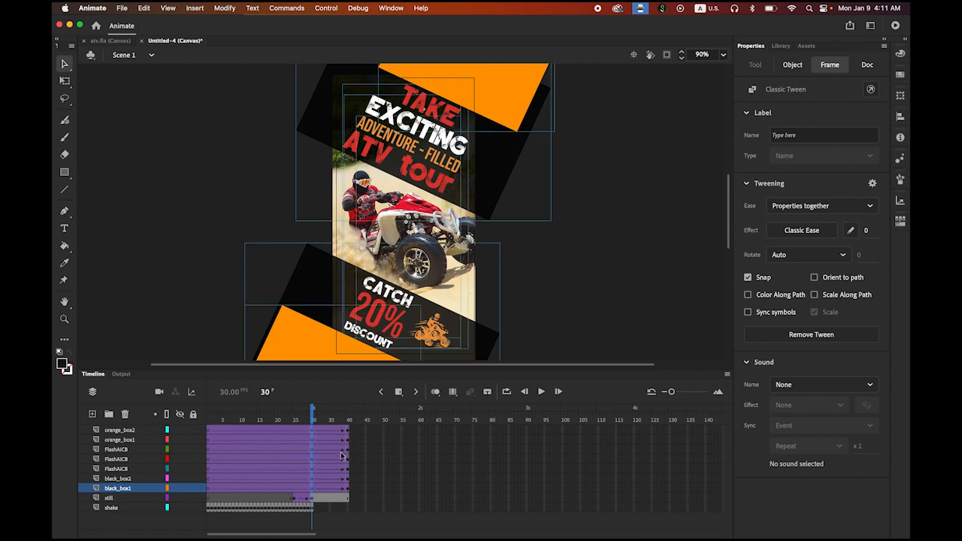
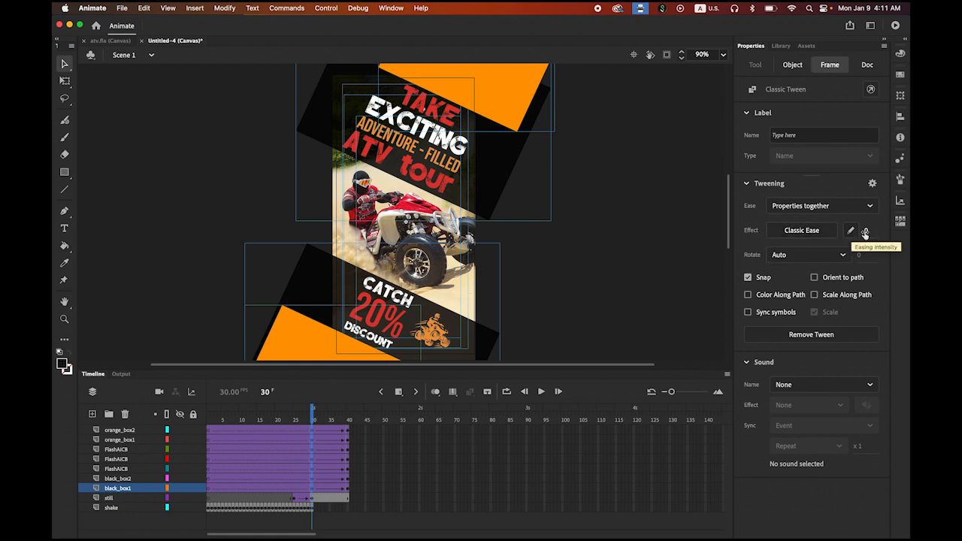
click(867, 233)
text(100)
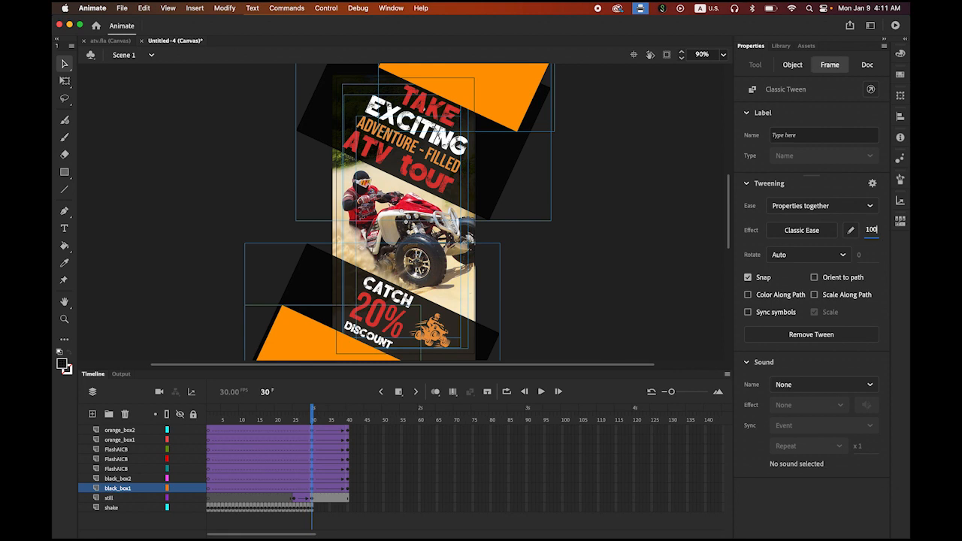
key(Return)
click(137, 309)
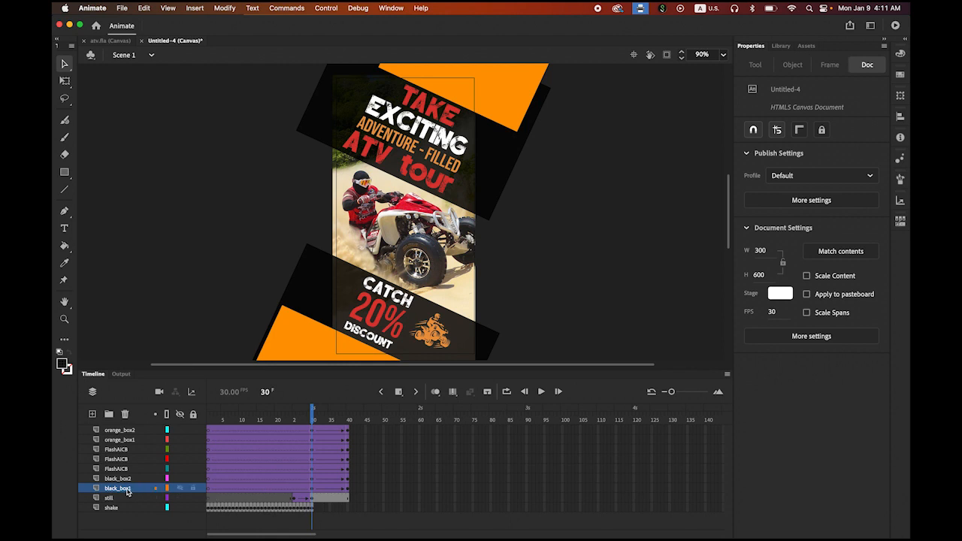
- At frame 30, move black_box1 right of the stage to about X 595, Y 256, and black_box2 left of it to about X -299, Y 426
click(315, 491)
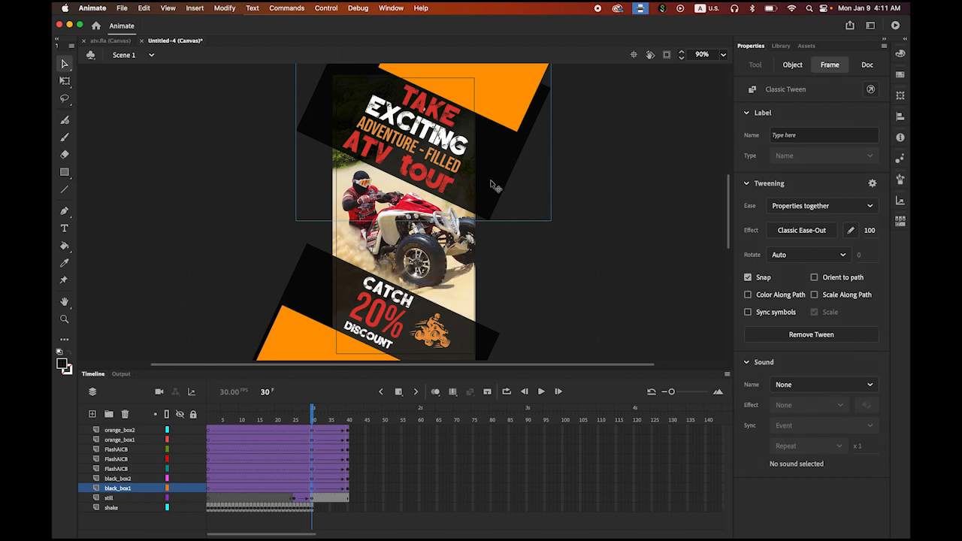
drag(493, 184, 679, 272)
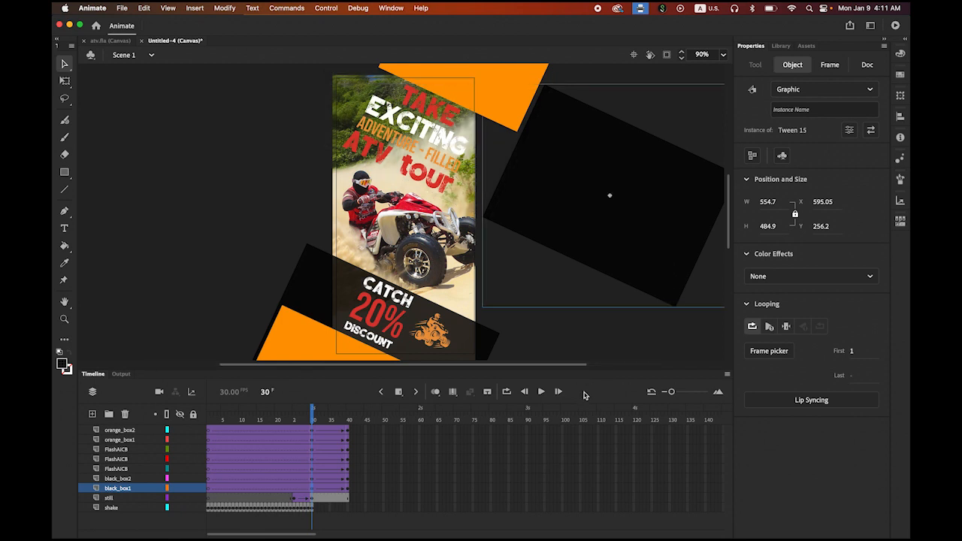
click(113, 479)
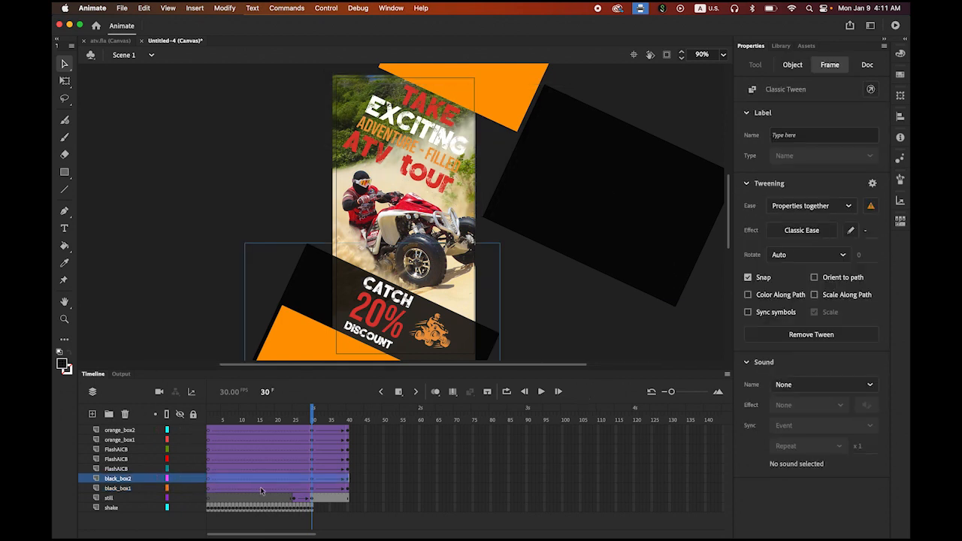
click(312, 482)
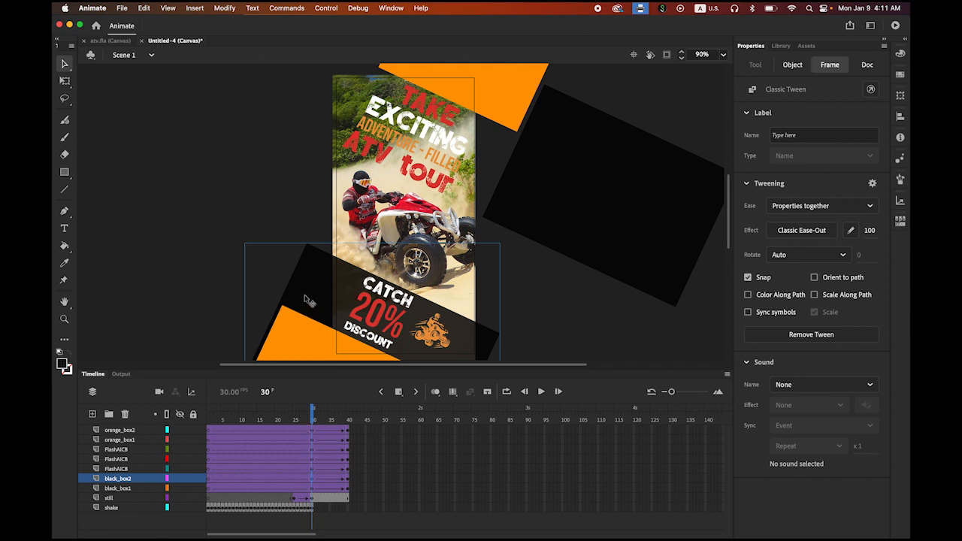
drag(308, 301, 131, 214)
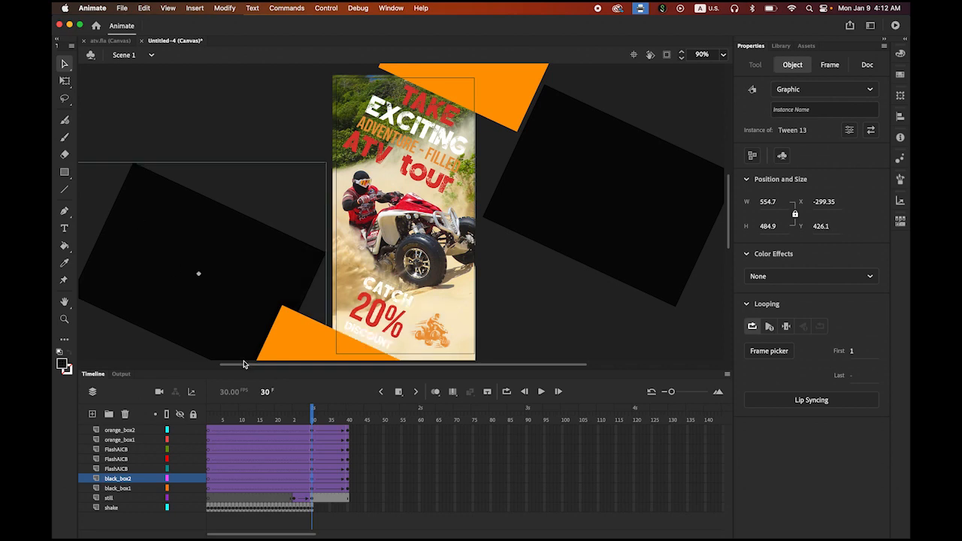
drag(313, 416, 346, 433)
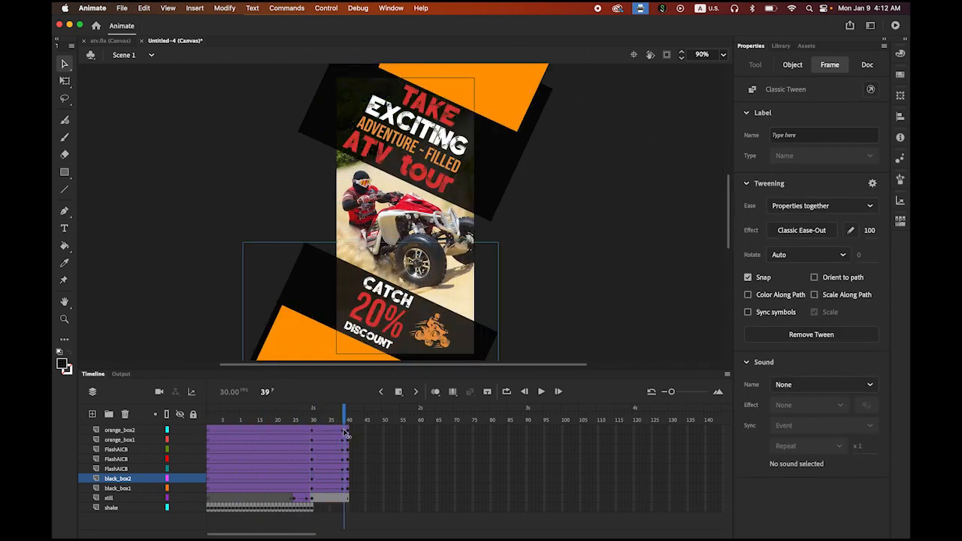
key(Return)
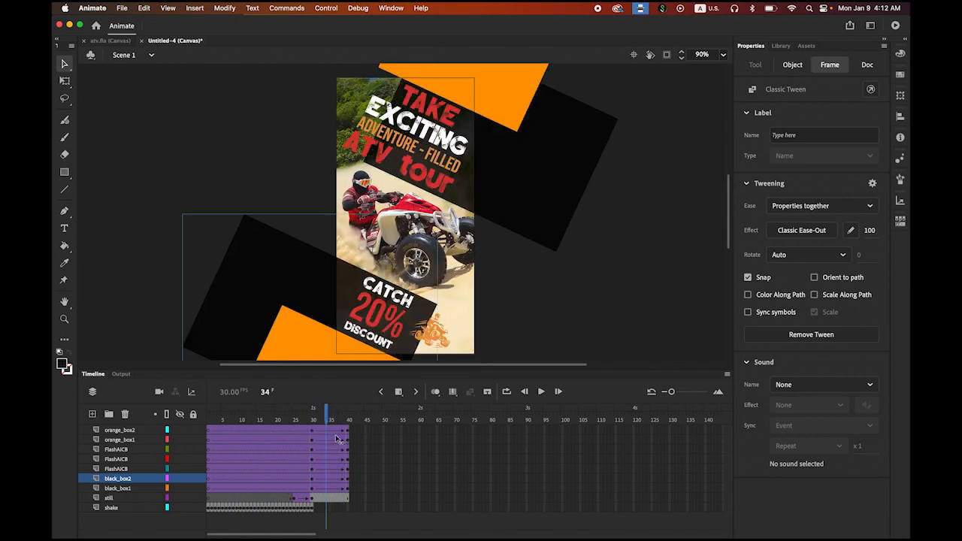
mouse_move(351, 442)
mouse_down()
mouse_move(279, 441)
mouse_move(341, 444)
mouse_up()
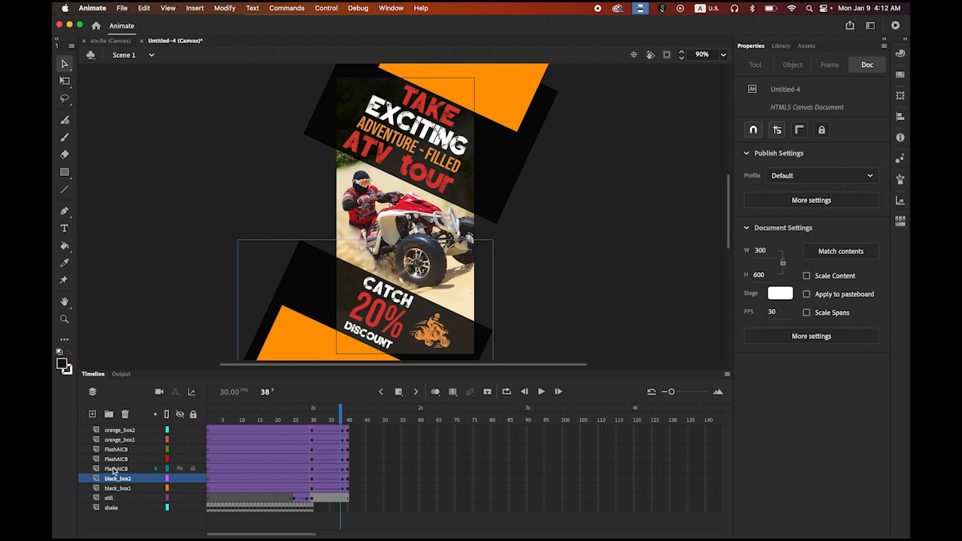
- At frame 30, scale the red TAKE, ATV tour and 20% text to 200% and set its alpha to 0%
click(314, 472)
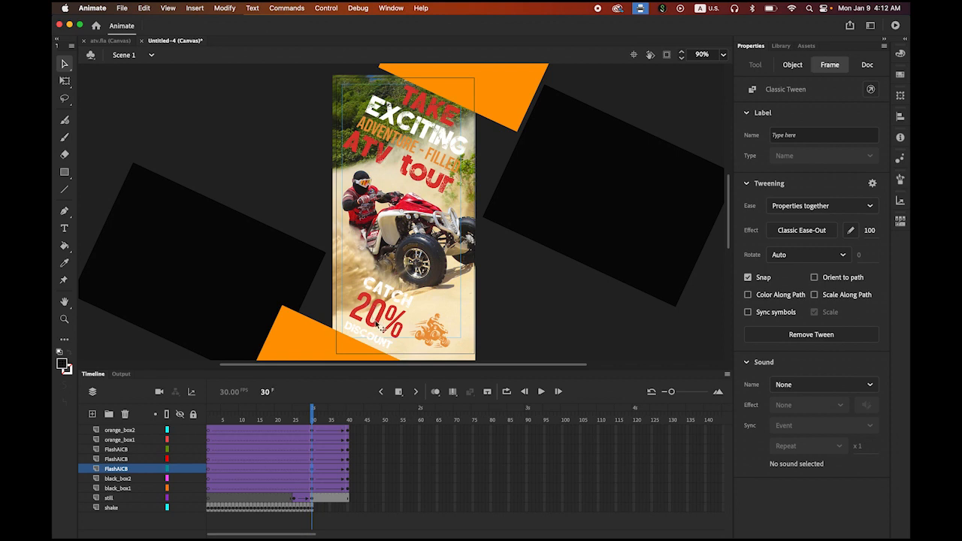
click(901, 96)
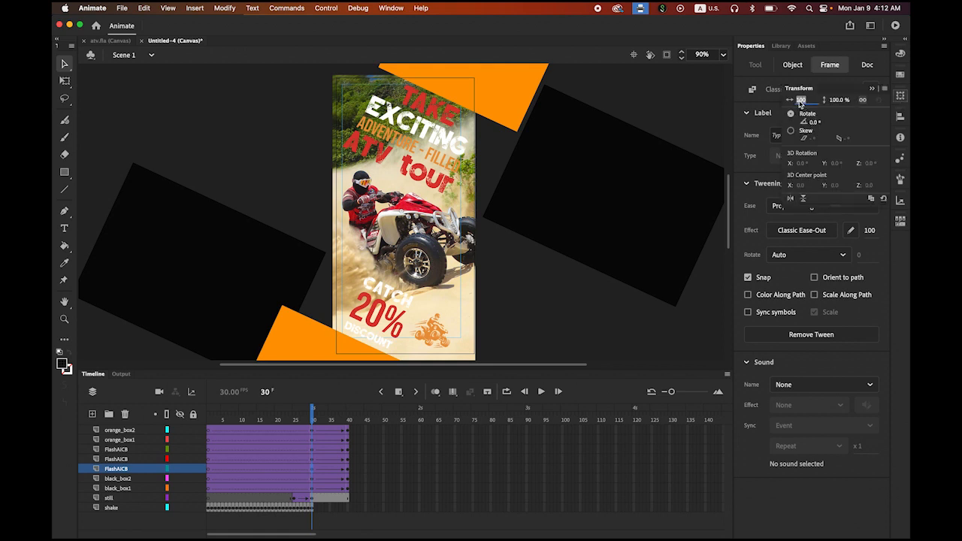
text(200)
key(Return)
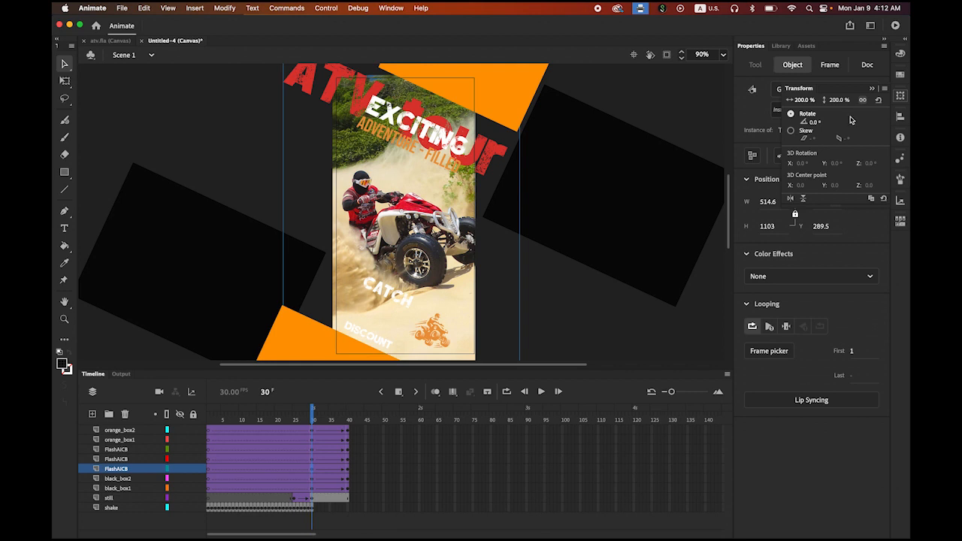
click(817, 277)
click(790, 359)
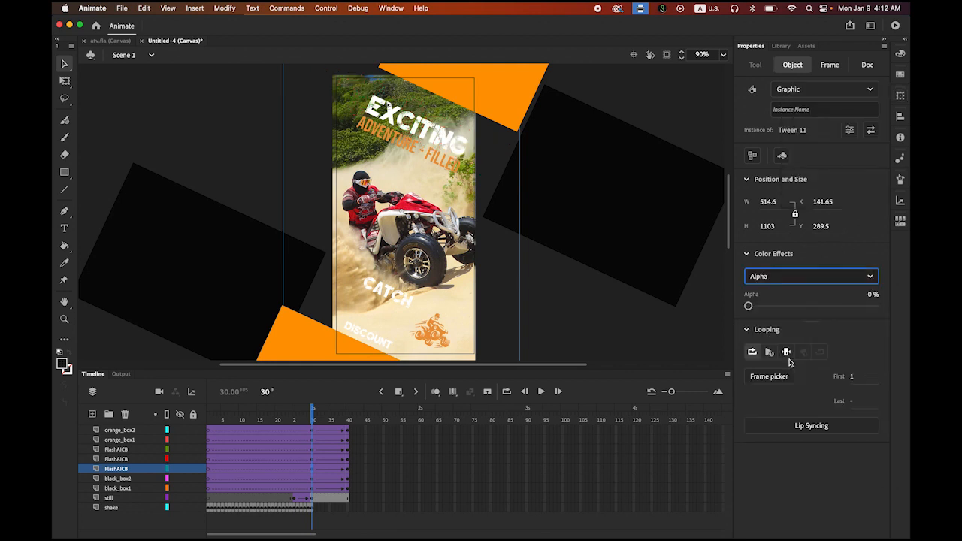
click(748, 306)
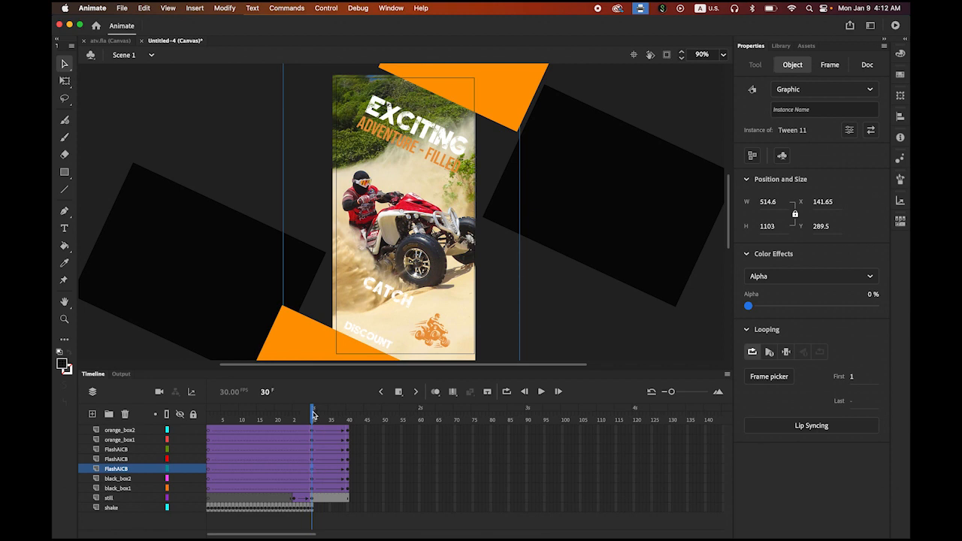
drag(314, 415, 358, 441)
key(Return)
- At frame 30, move the white EXCITING, CATCH and DISCOUNT text diagonally down off the stage's right side
click(131, 460)
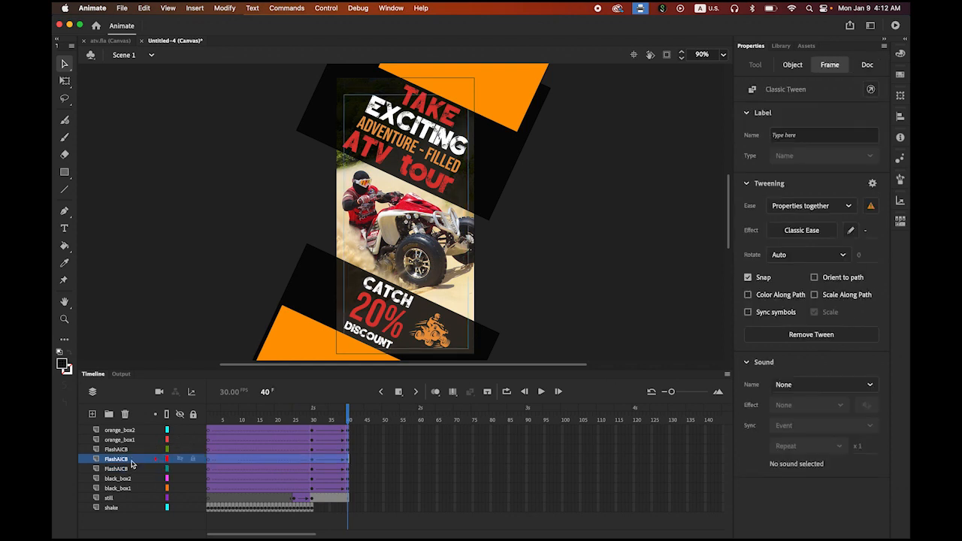
click(311, 459)
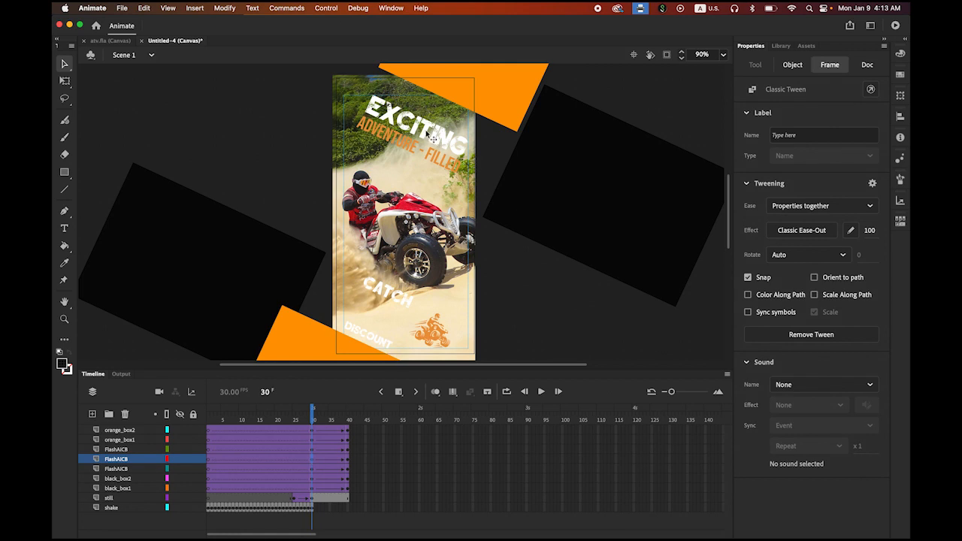
drag(433, 138, 551, 191)
drag(312, 410, 348, 432)
click(341, 421)
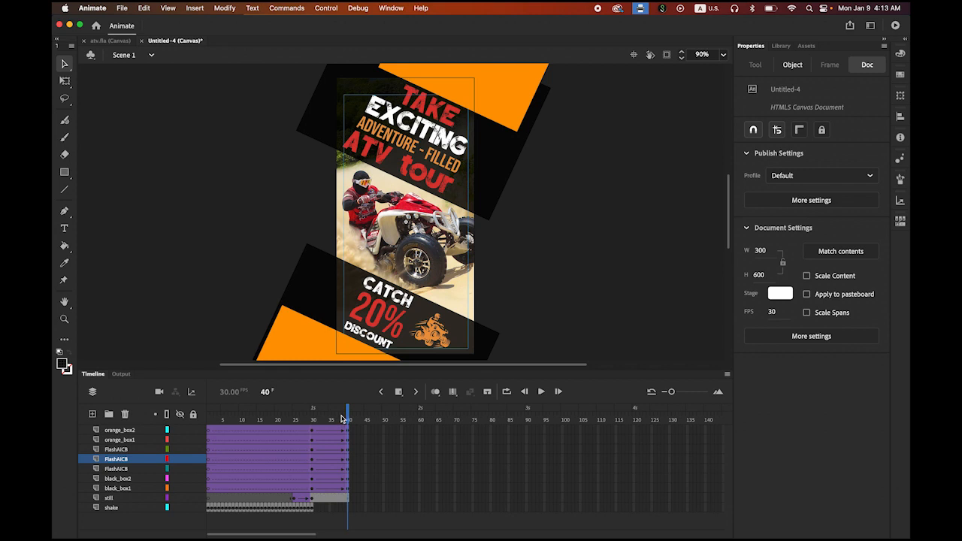
- At frame 30, move the orange ADVENTURE - FILLED text and rider icon off the stage's left side to about X -135.5, Y 206
click(314, 451)
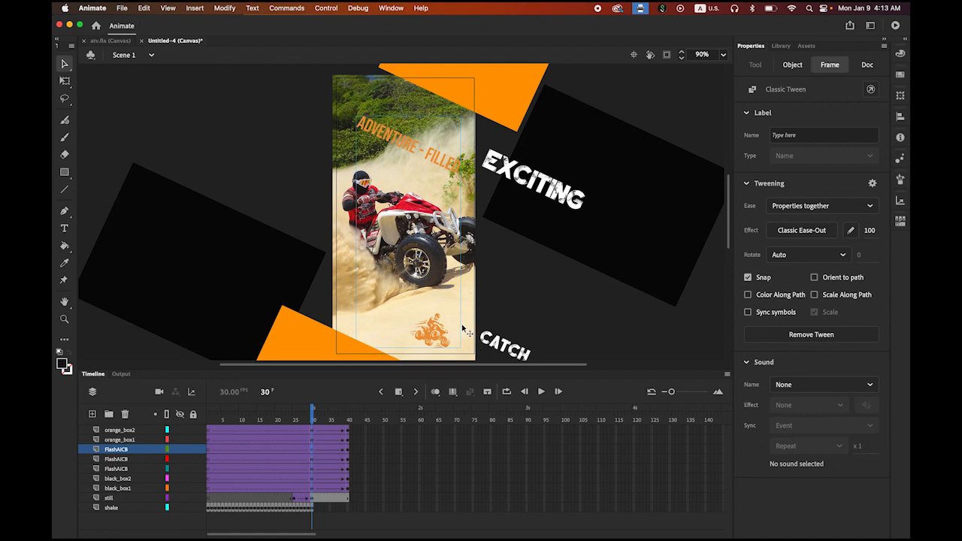
drag(436, 342, 307, 283)
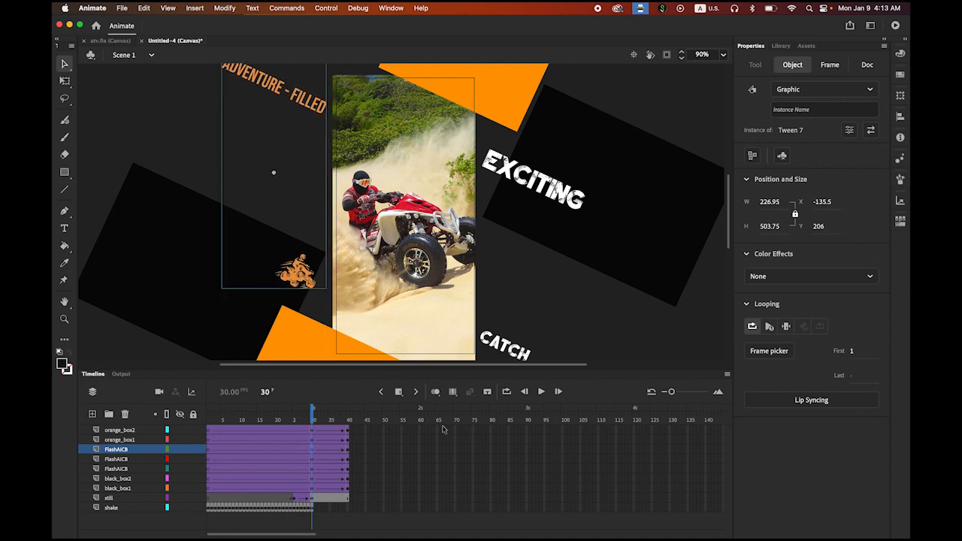
click(541, 391)
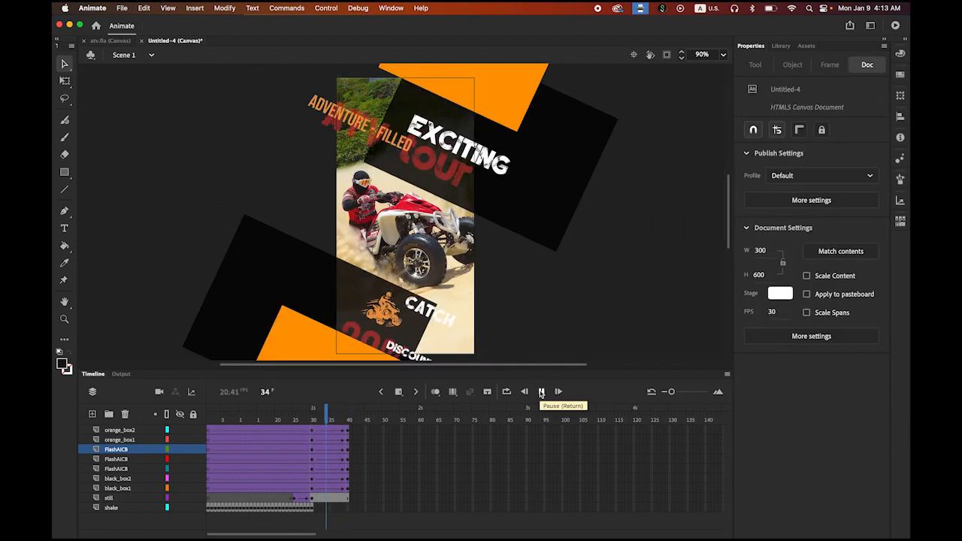
click(541, 391)
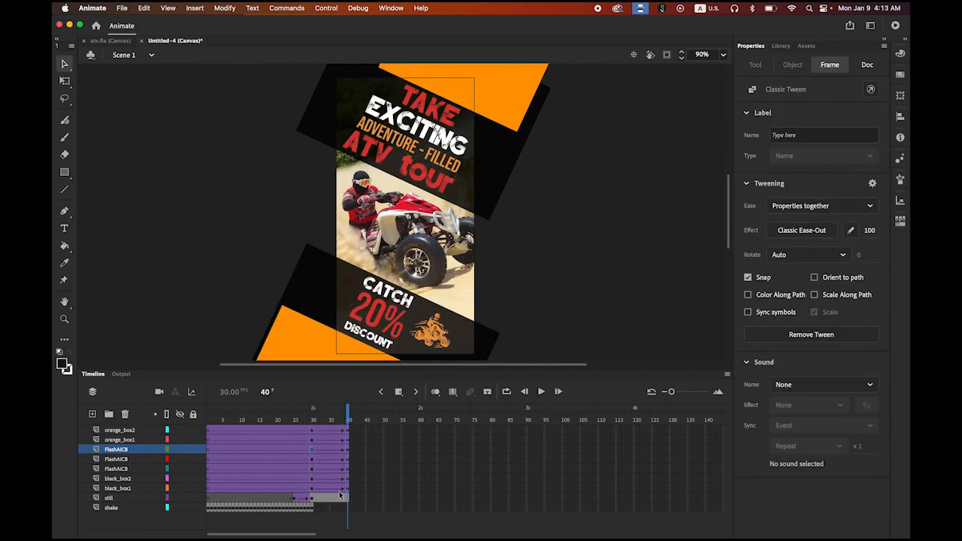
- At frame 30, move orange_box1 diagonally up above the stage, to about X 6, Y -169
click(126, 441)
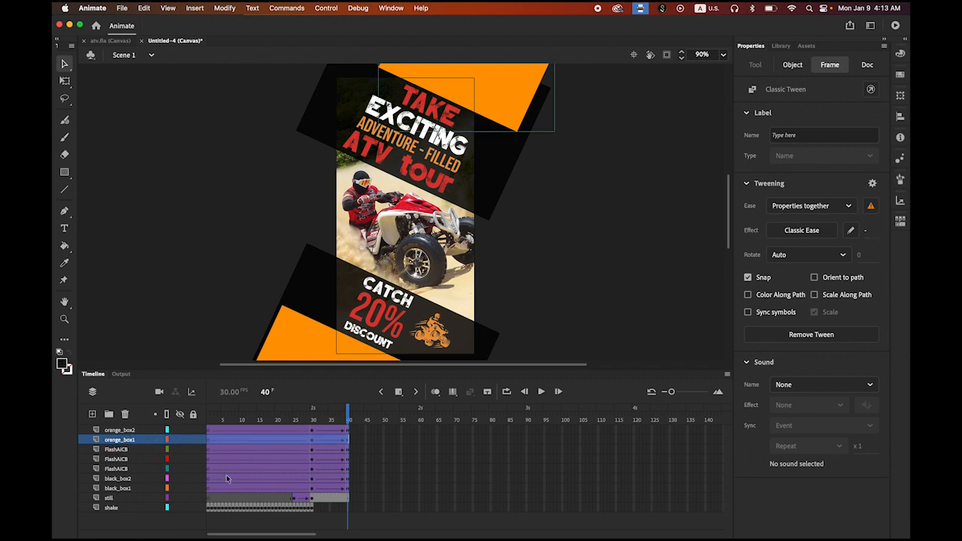
click(313, 441)
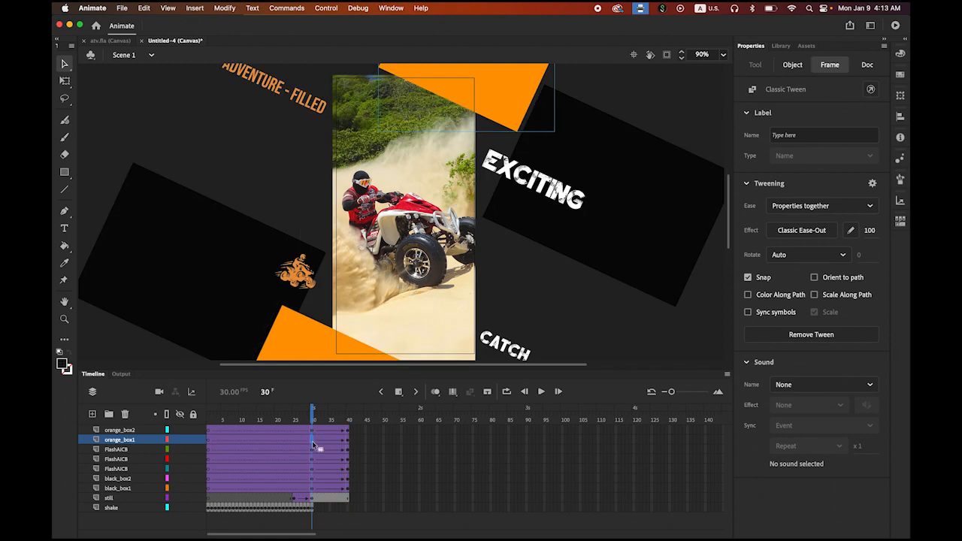
drag(485, 133, 489, 154)
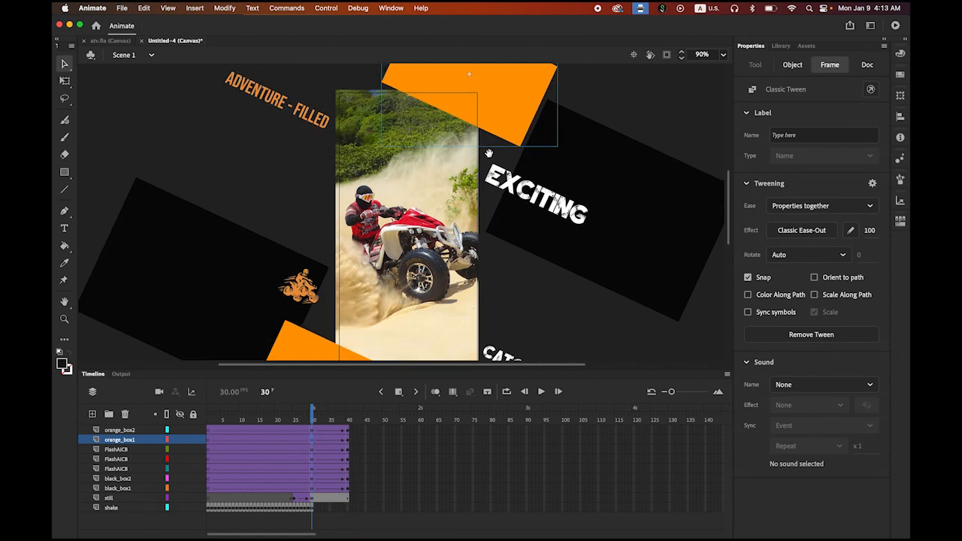
scroll(489, 153, up, 5)
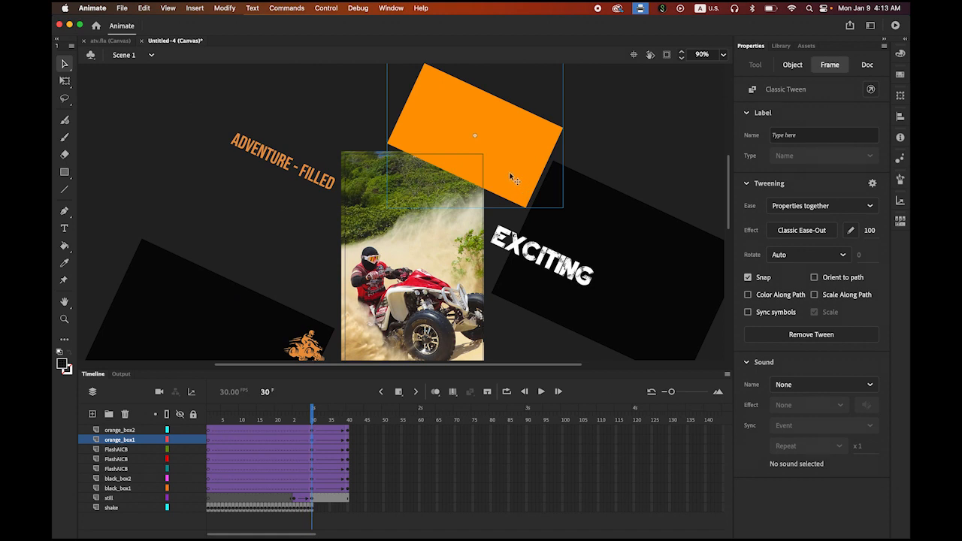
drag(510, 177, 385, 124)
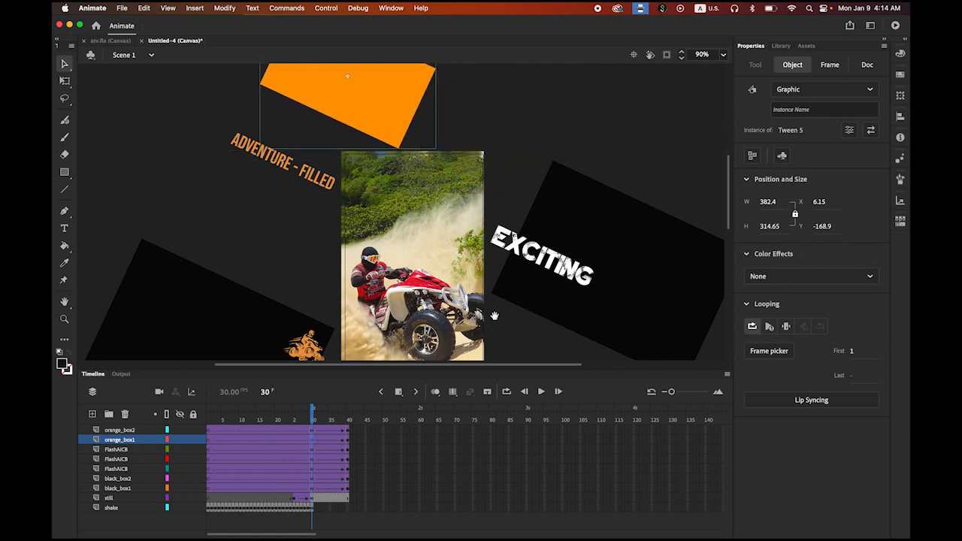
- At frame 30, move orange_box2 diagonally down below the stage, to about X 271, Y 783, and scrub back to frame 15
scroll(492, 316, down, 10)
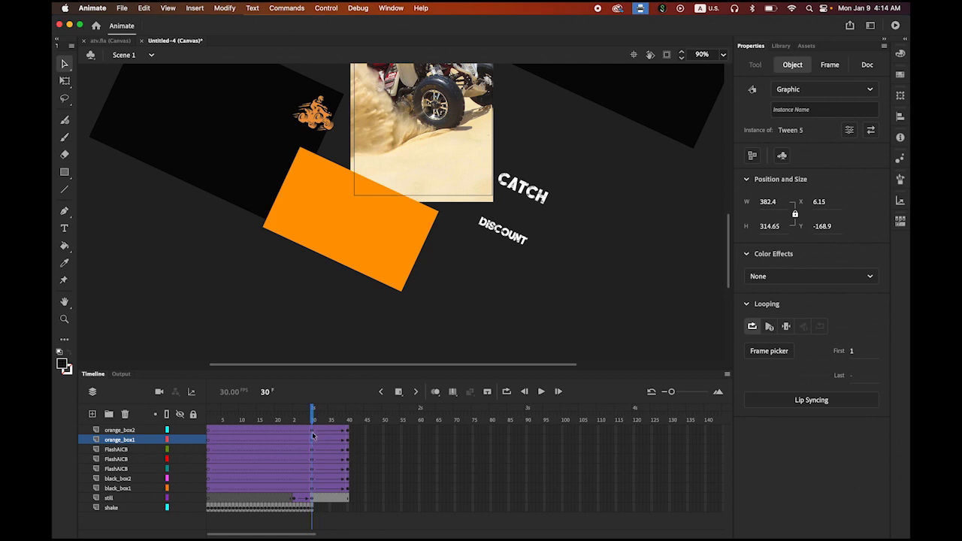
click(312, 430)
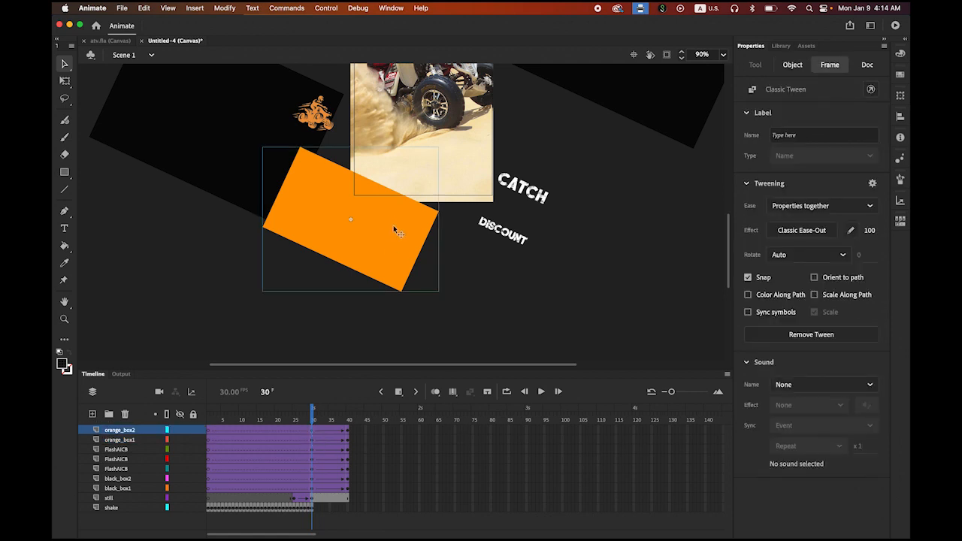
drag(376, 245, 501, 304)
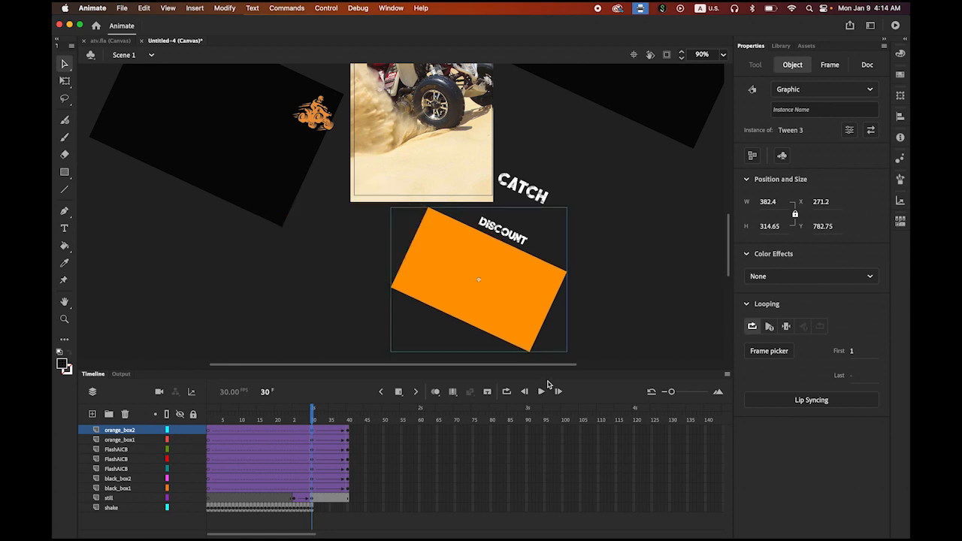
drag(314, 415, 260, 415)
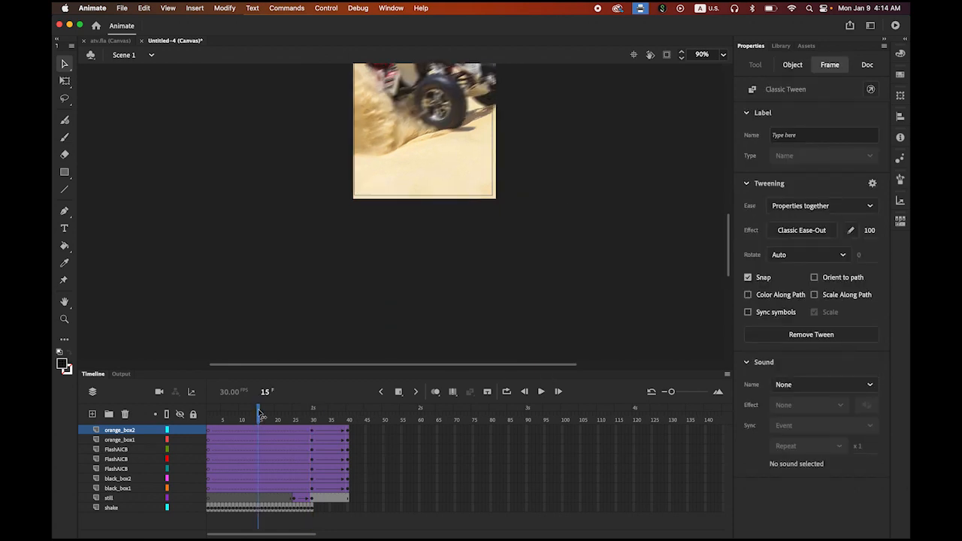
- Fit the whole stage in view and play the animation from the first frame to review it
double_click(64, 301)
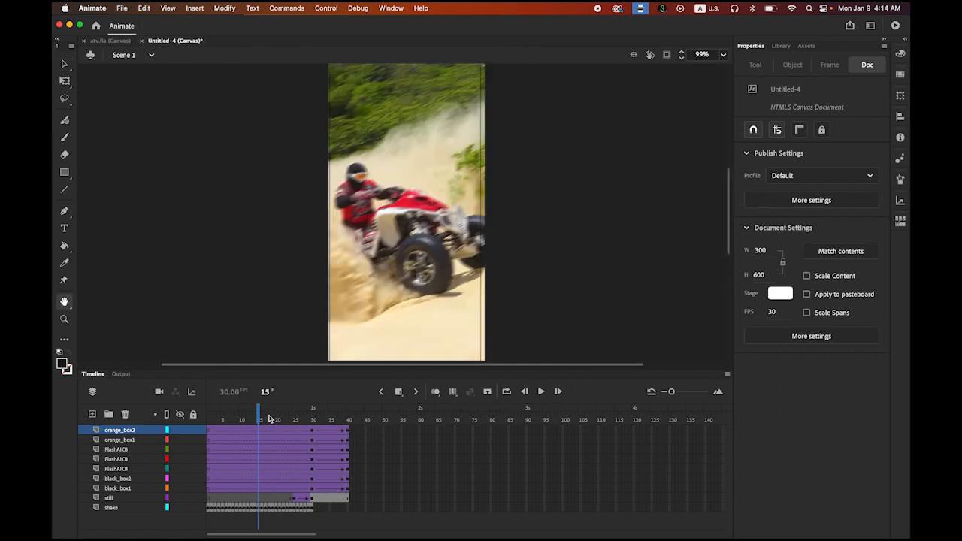
drag(259, 416, 167, 415)
click(541, 392)
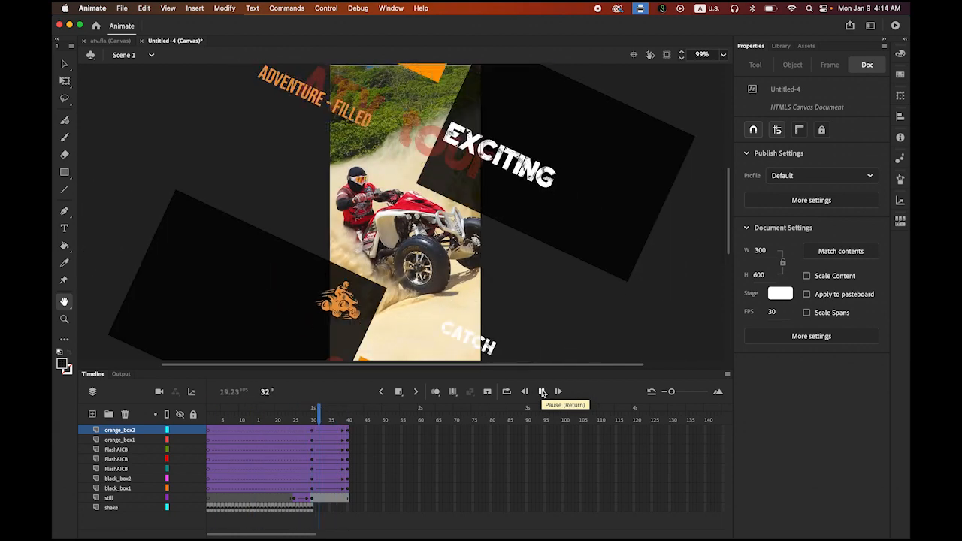
click(542, 391)
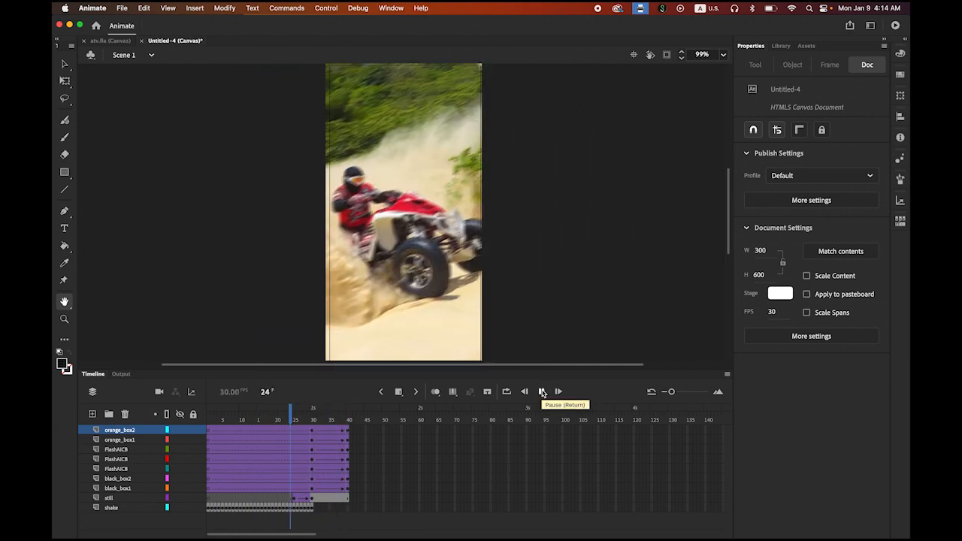
click(541, 391)
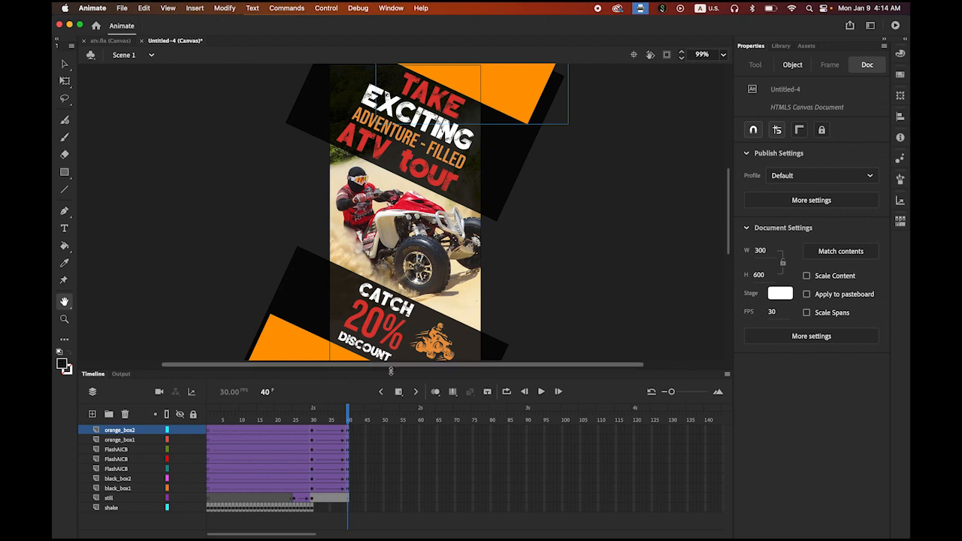
- Shift the red text's frames on the lowest FlashAICB layer 10 frames later, so its animation ends at frame 50
click(121, 490)
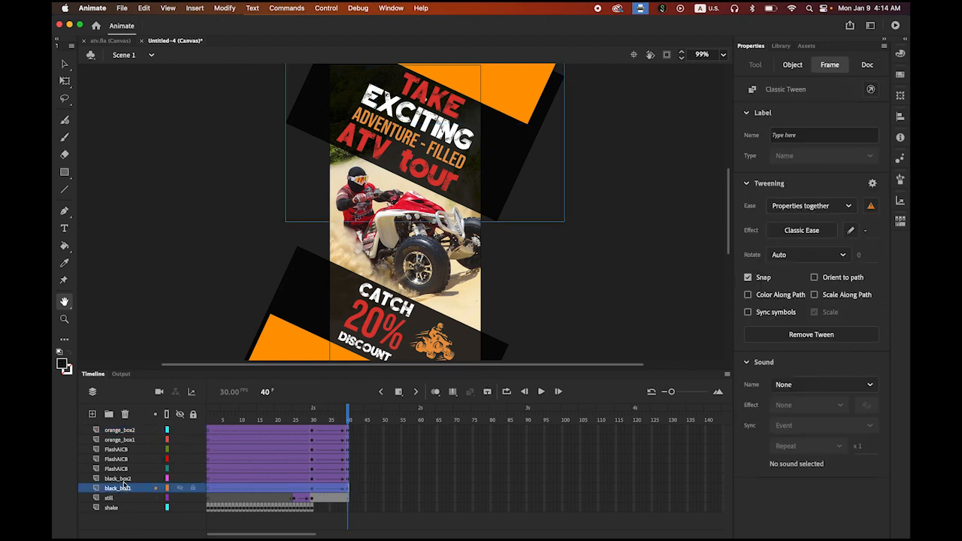
click(124, 479)
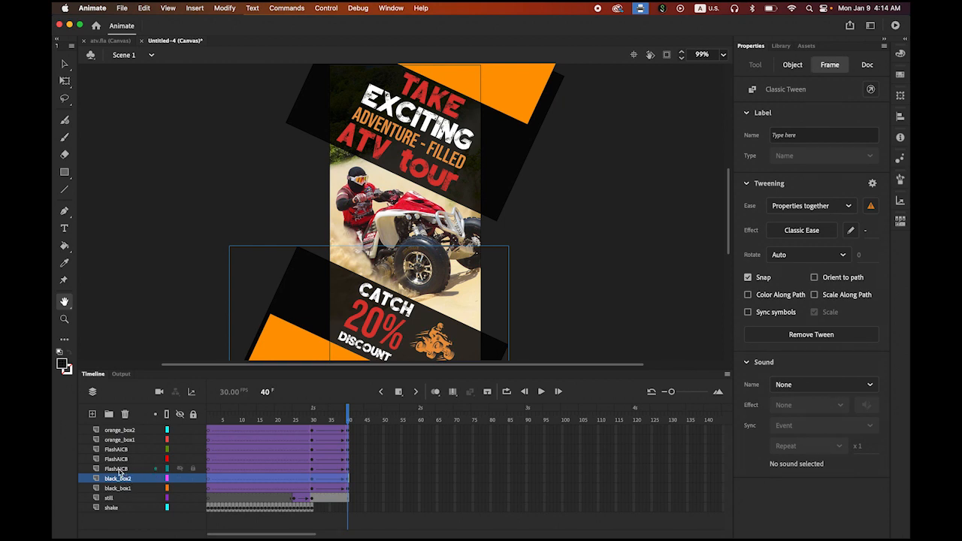
click(119, 470)
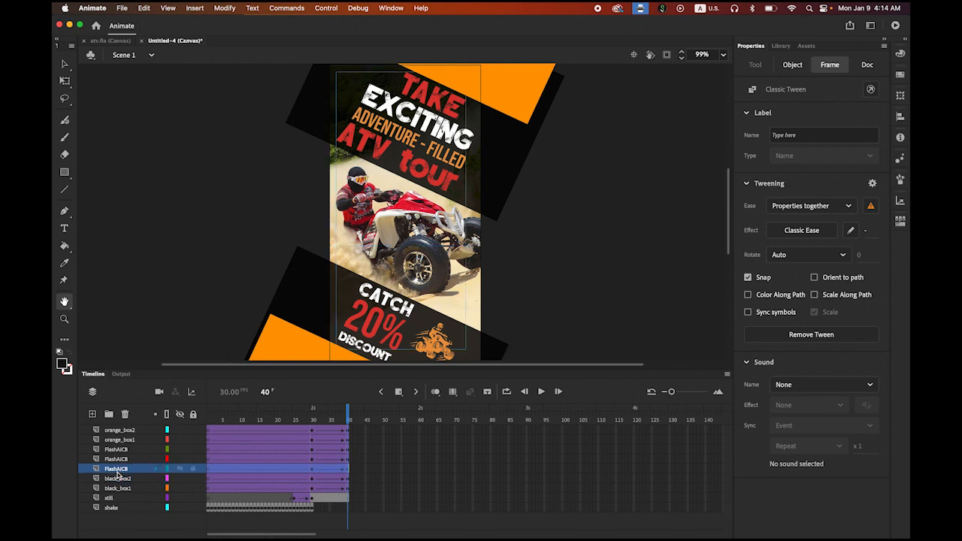
key(v)
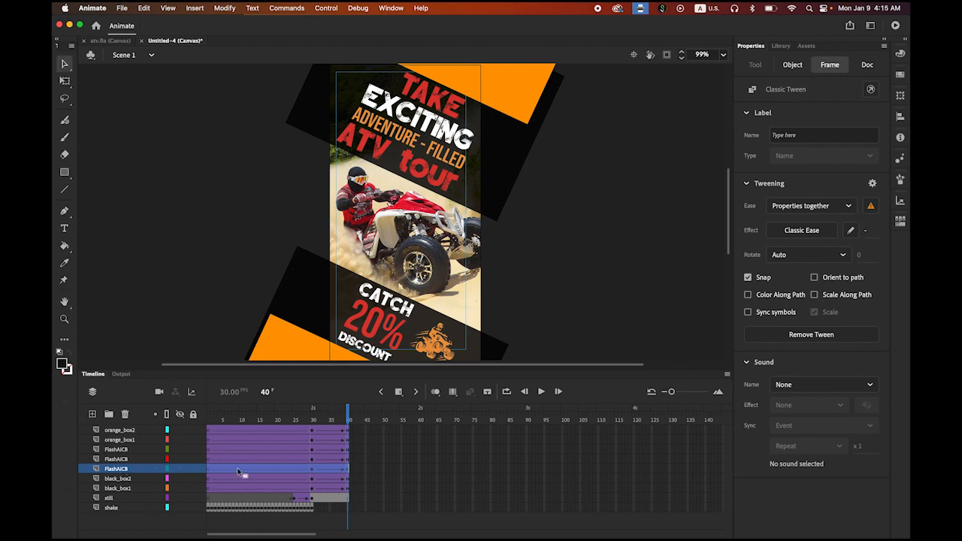
drag(237, 468, 270, 474)
drag(272, 473, 273, 474)
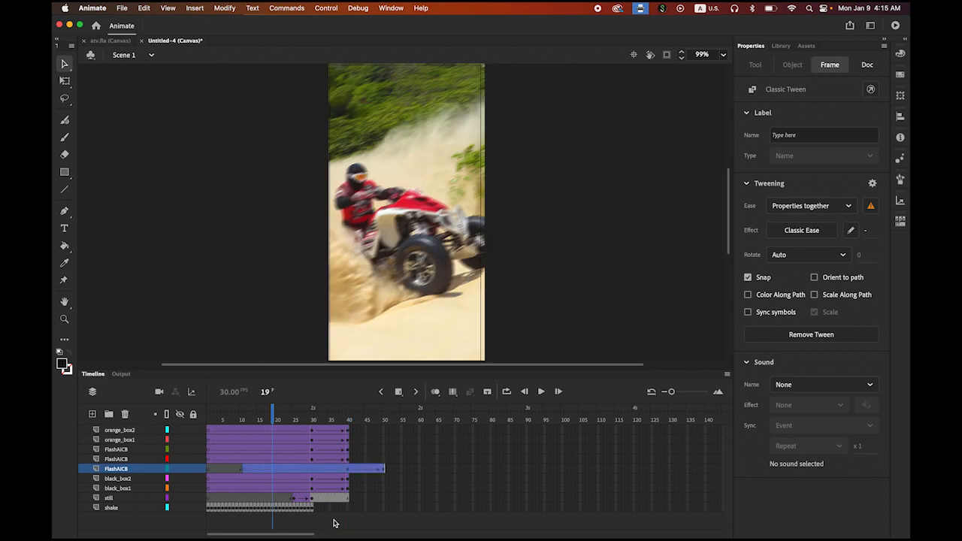
- Shift the middle FlashAICB layer's frames 20 frames later and the uppermost FlashAICB layer's 30 frames later, ending at frames 60 and 70
click(119, 460)
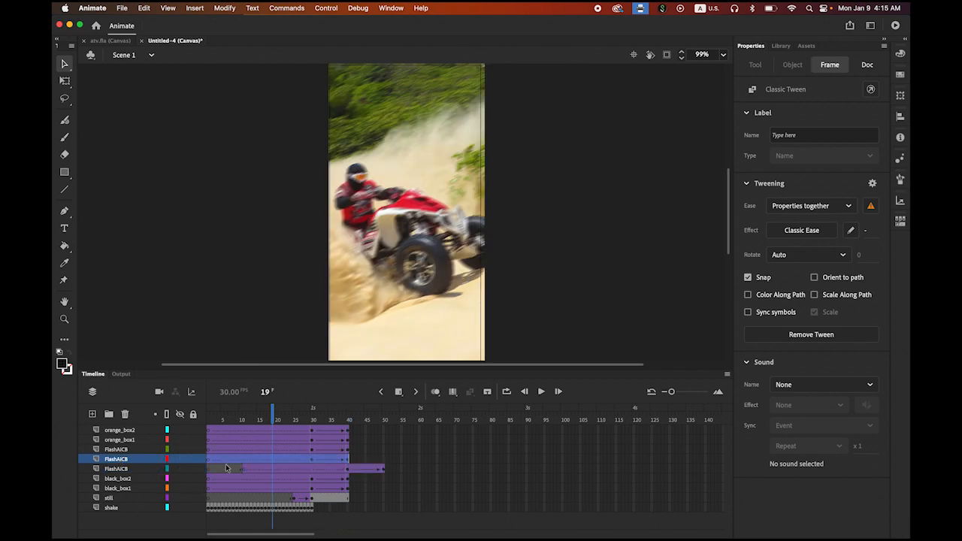
drag(224, 461, 299, 466)
click(117, 450)
drag(229, 453, 336, 451)
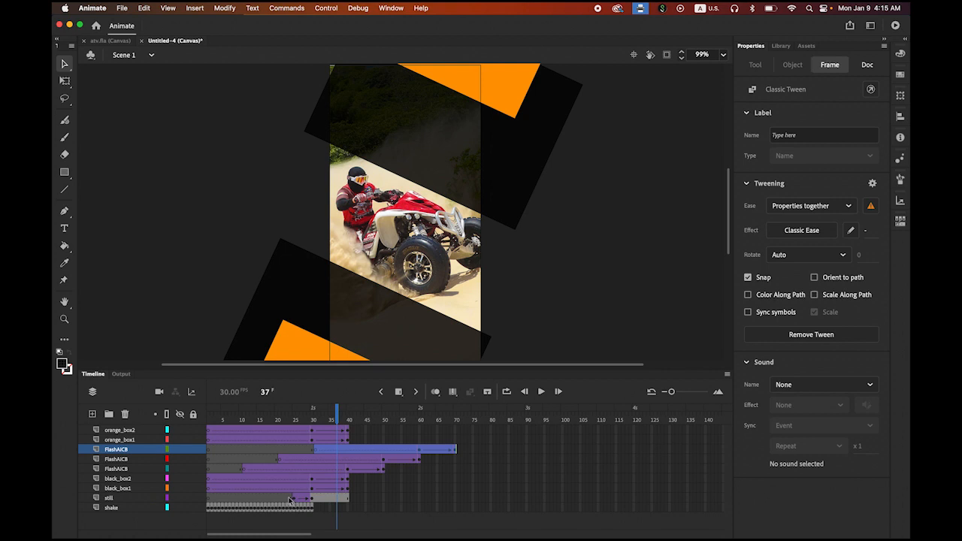
- Shift the frames of orange_box1 and orange_box2 together 40 frames later, so their animation ends at frame 80
click(124, 430)
shift+click(120, 441)
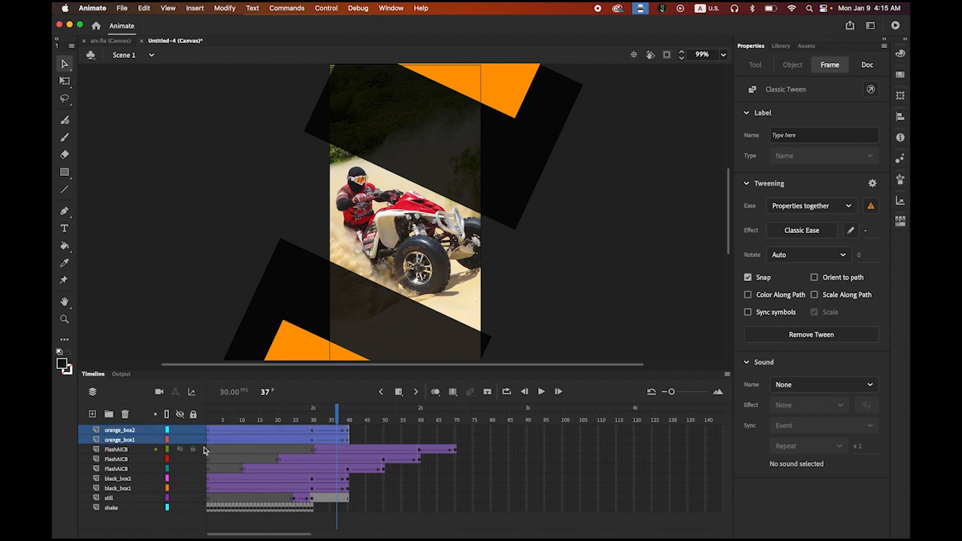
drag(228, 434, 492, 464)
click(368, 419)
drag(492, 460, 495, 482)
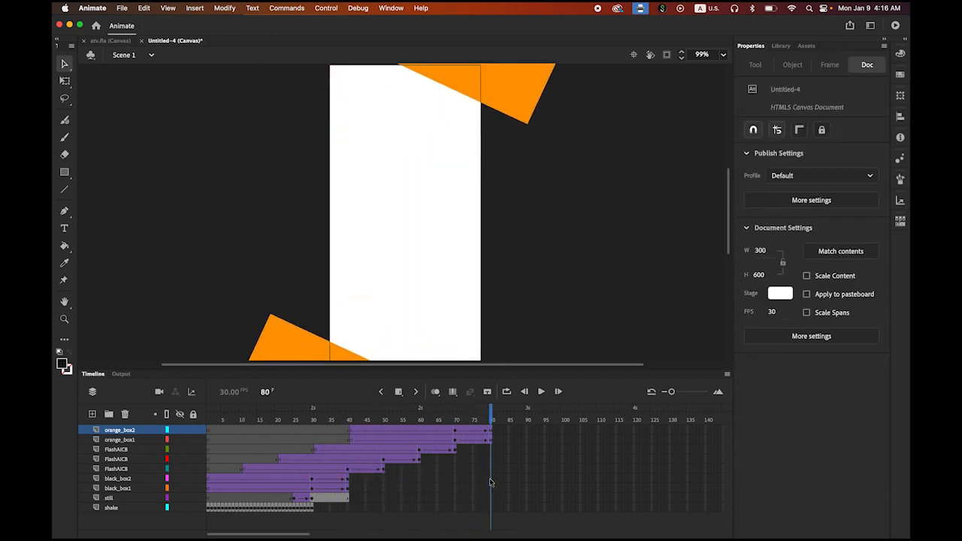
- Insert keyframes at frame 80 on both black box layers and all three FlashAICB layers, and play the result
click(112, 491)
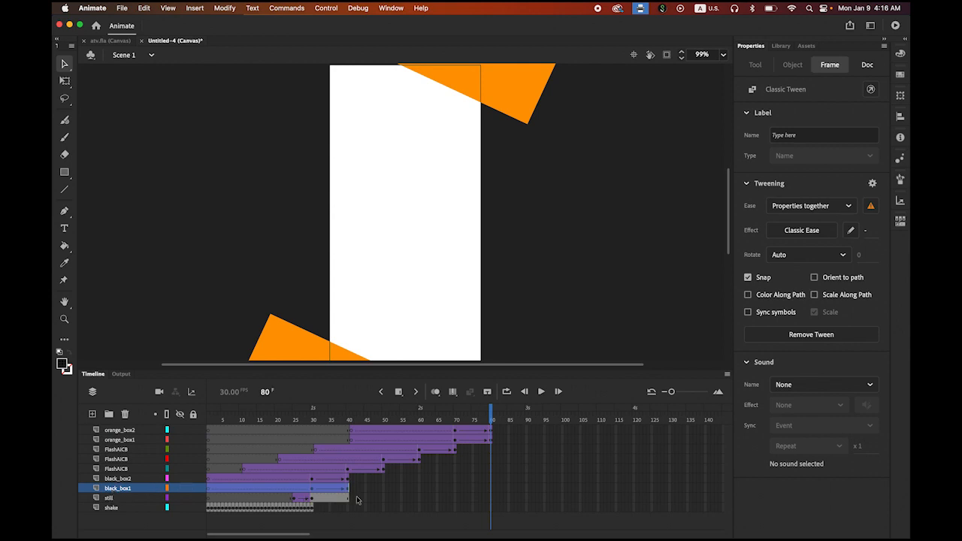
click(492, 490)
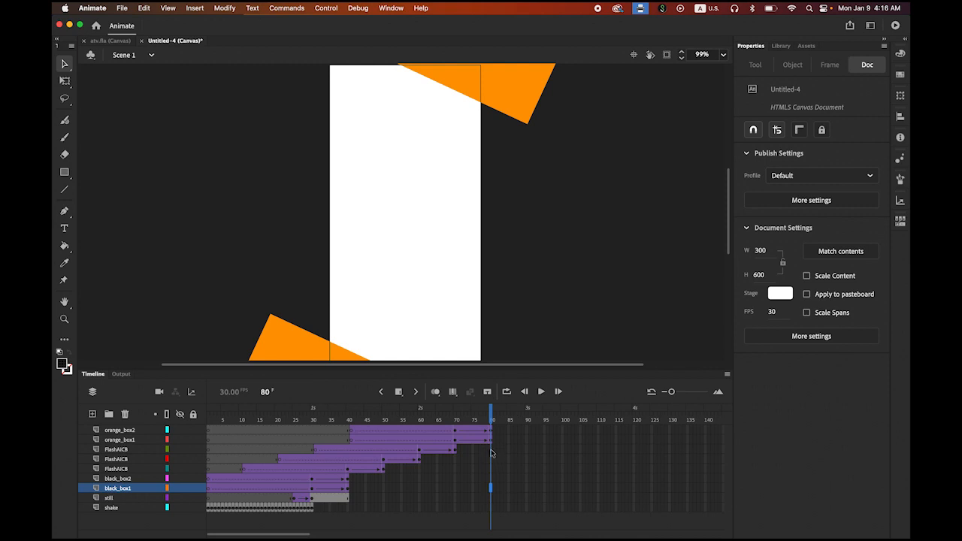
shift+click(492, 451)
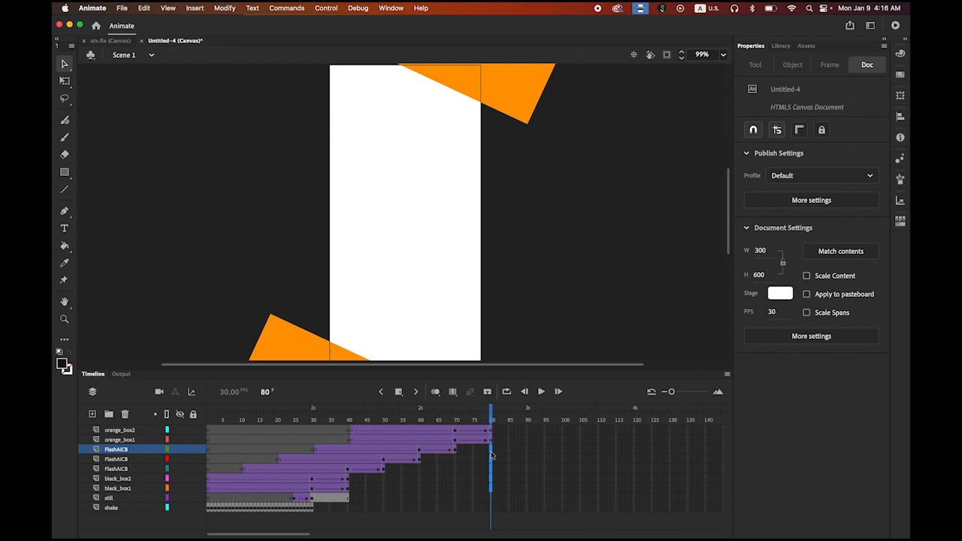
click(402, 397)
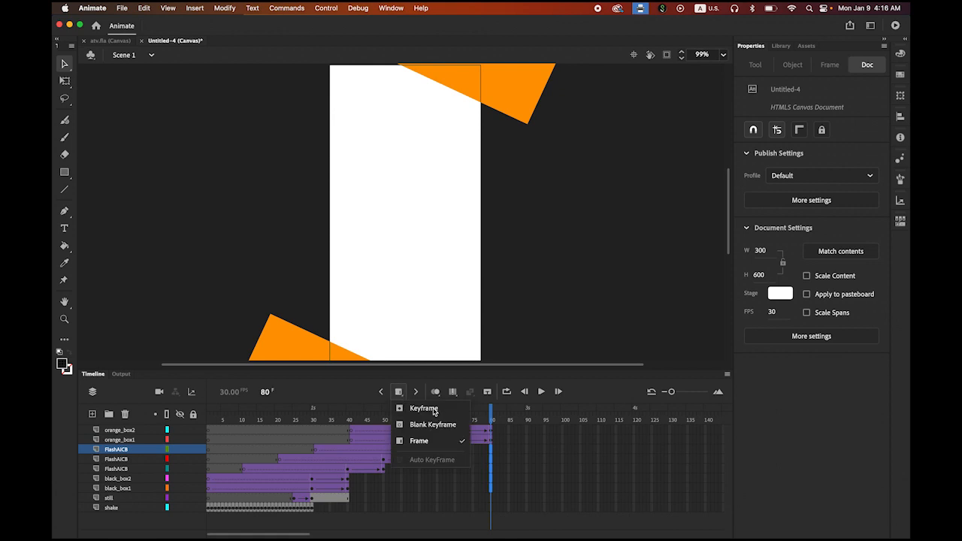
click(433, 410)
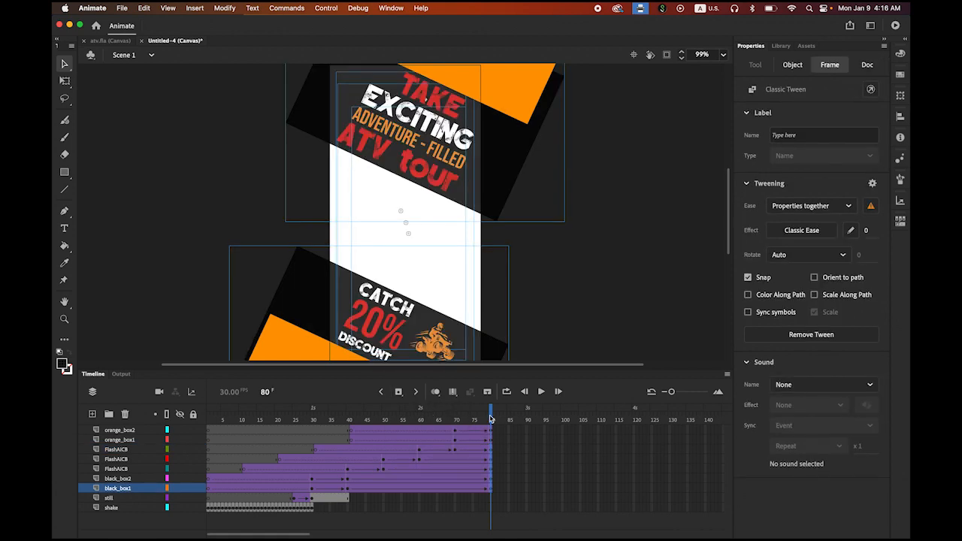
key(Return)
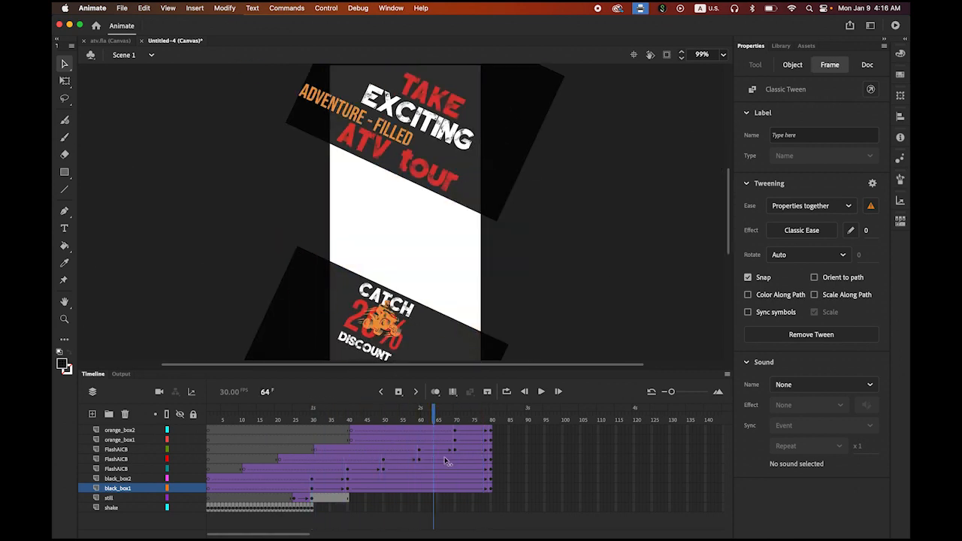
key(Return)
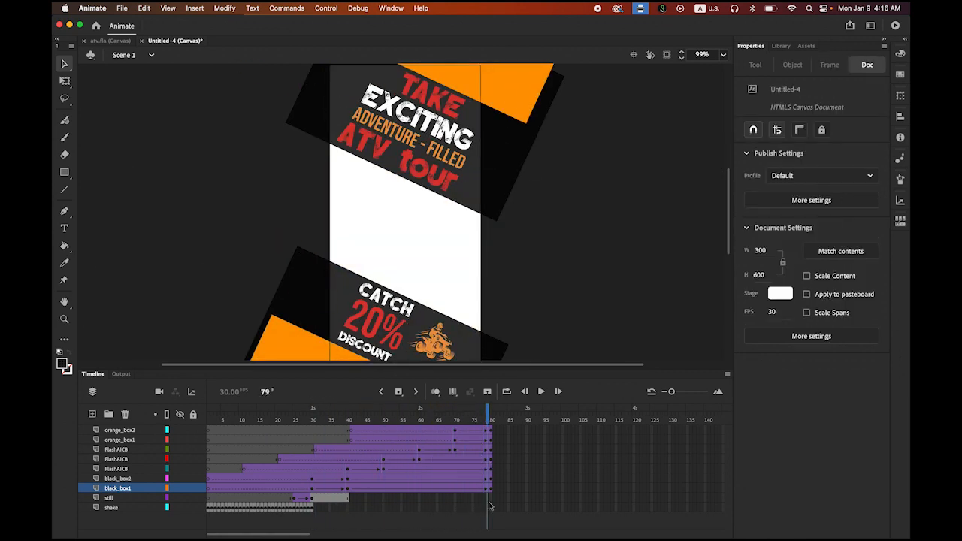
- Extend the still layer to frame 80 by inserting a regular frame
click(492, 501)
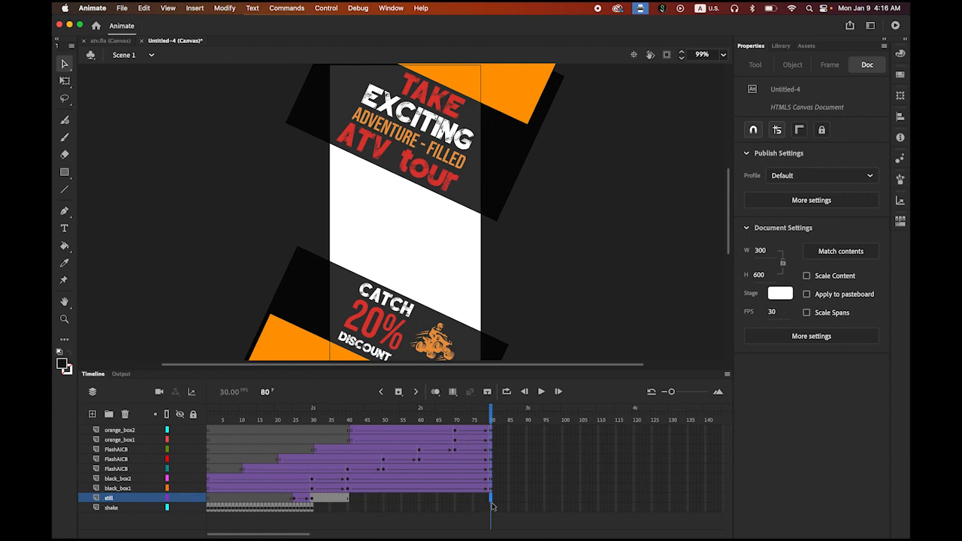
click(399, 391)
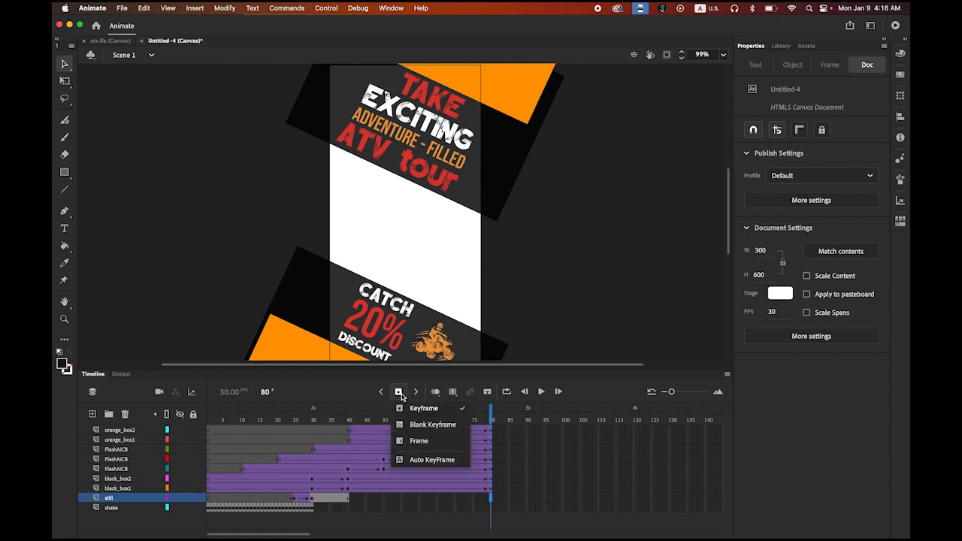
click(422, 442)
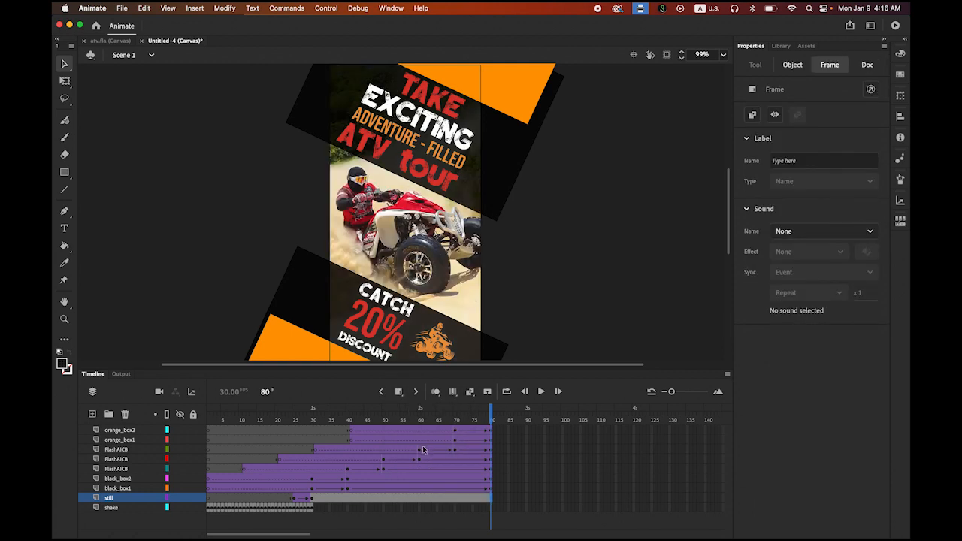
- Play the animation from the start to check the staggered entrances
drag(492, 418, 208, 423)
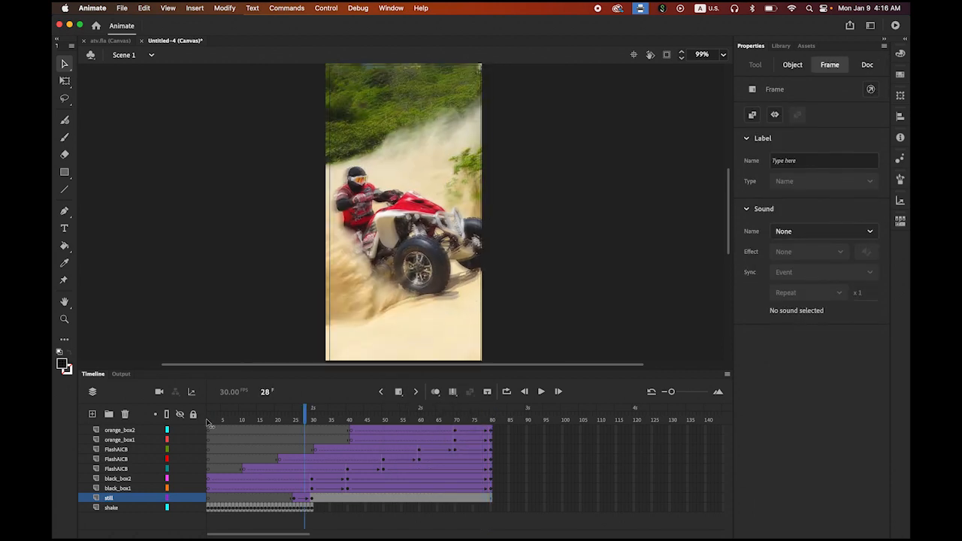
click(541, 392)
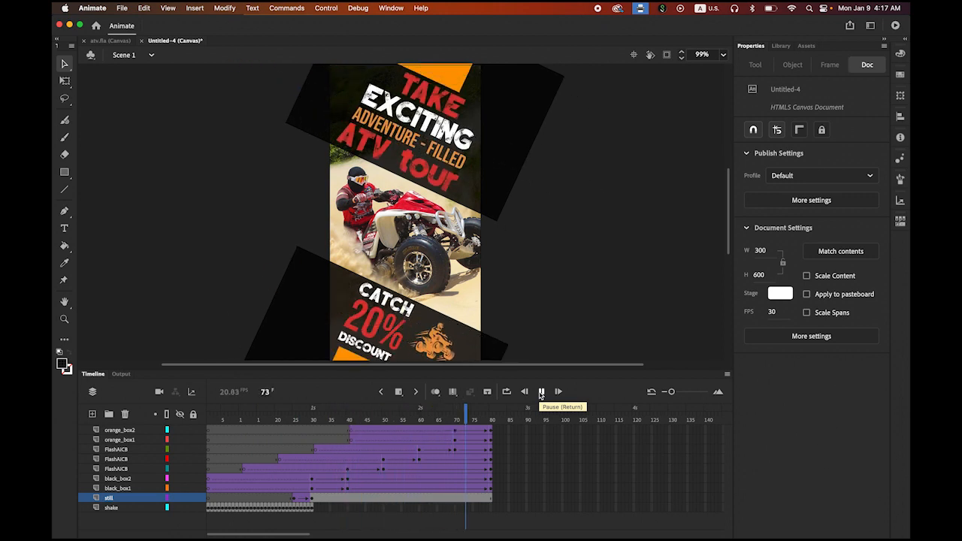
click(540, 392)
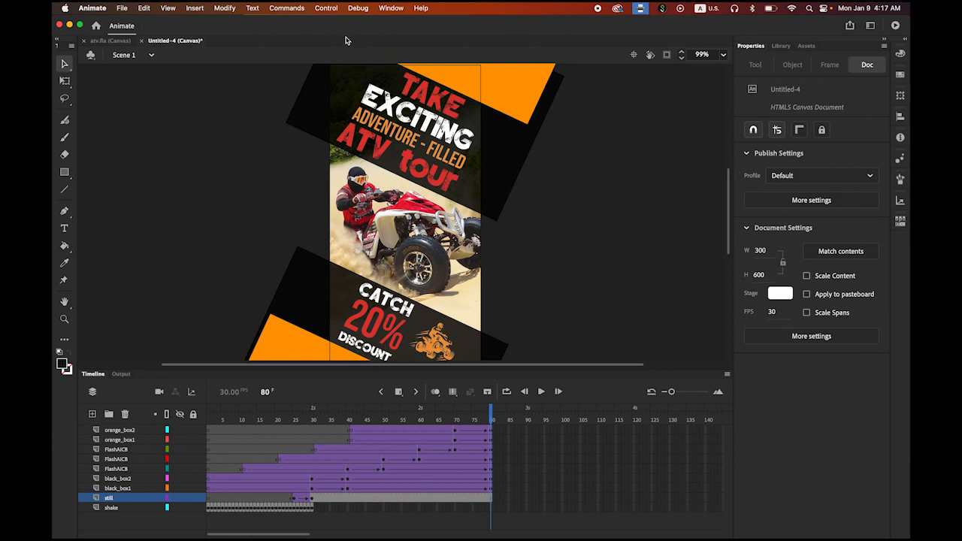
- Test the movie in the browser, watch the ad, and switch back to Animate
click(335, 7)
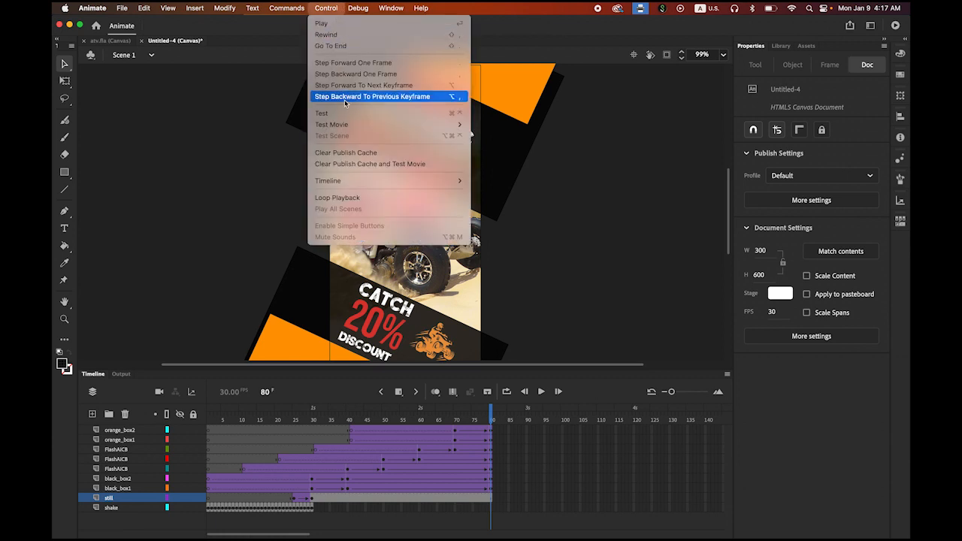
mouse_move(349, 125)
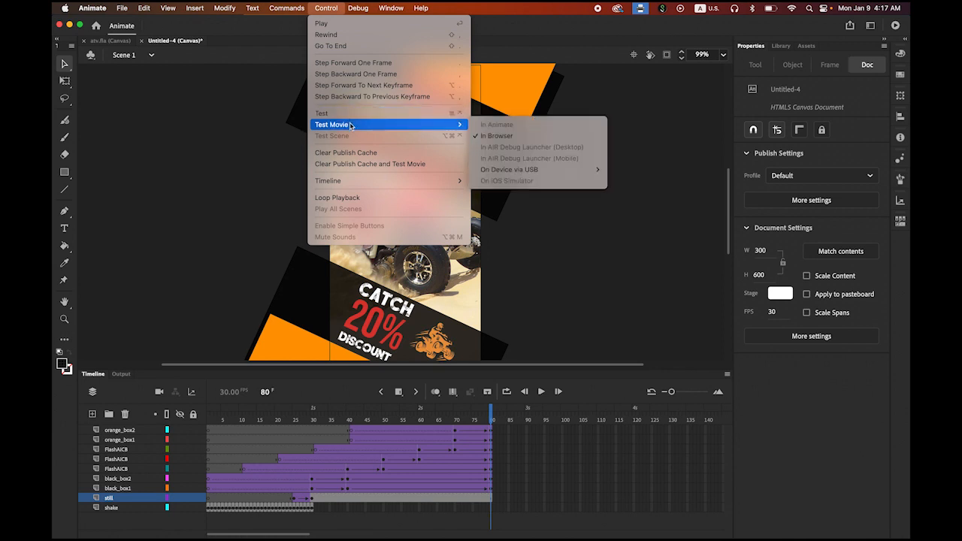
click(497, 136)
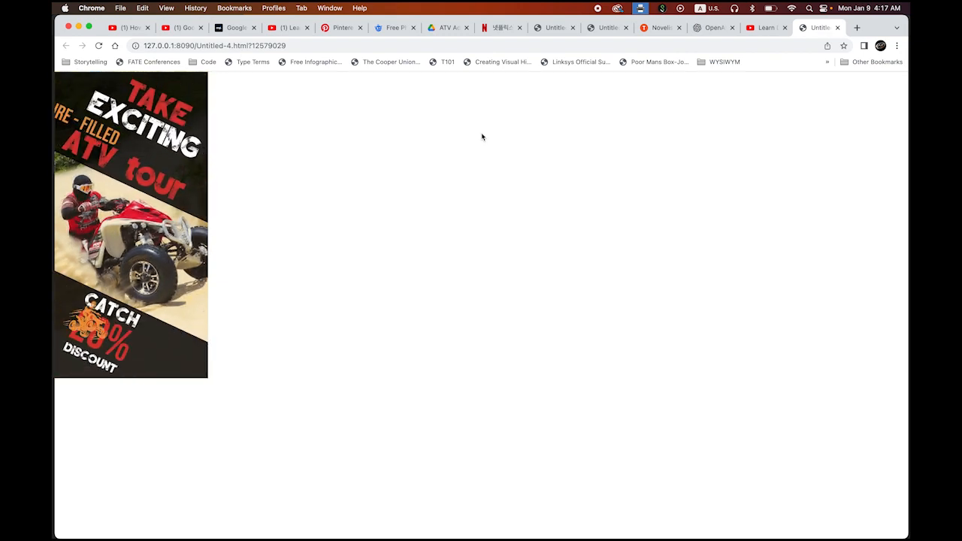
mouse_move(306, 534)
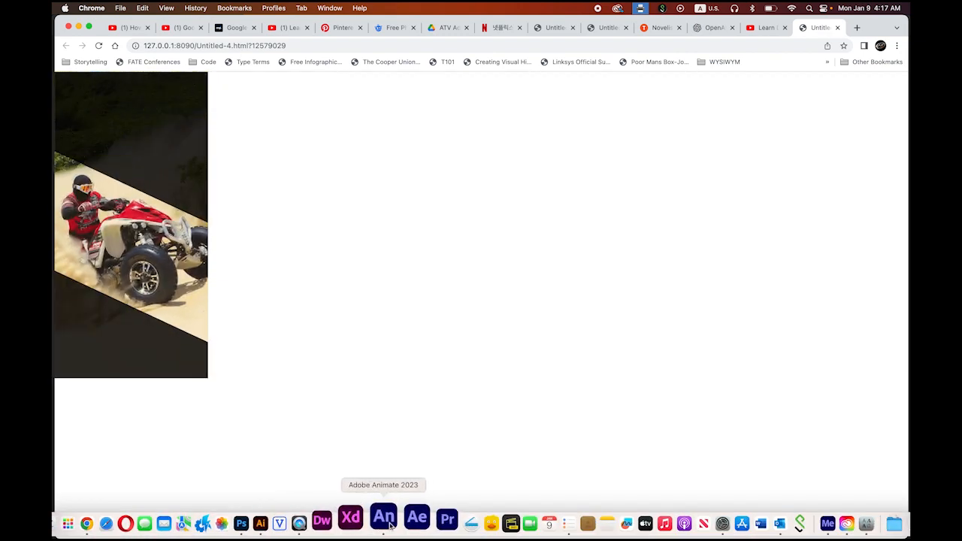
click(385, 521)
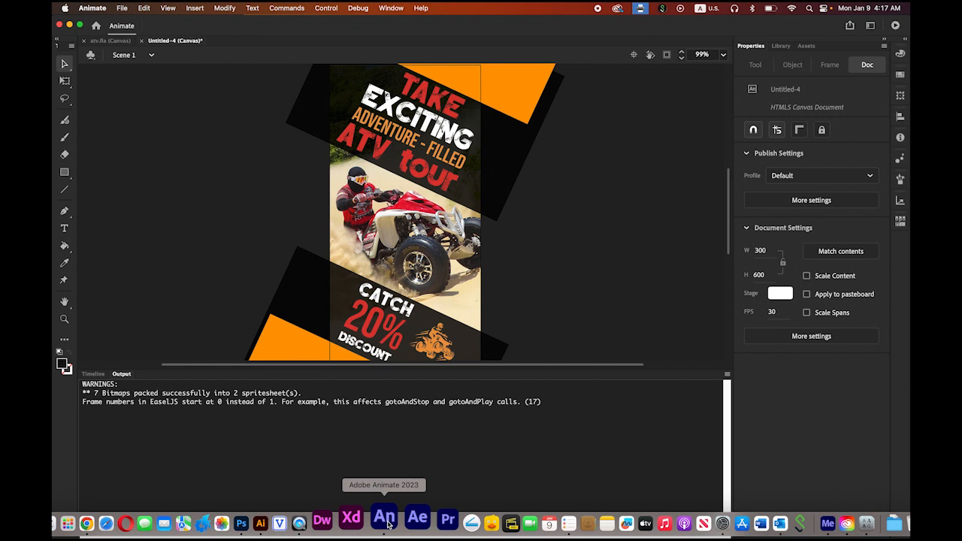
- Insert keyframes at frame 180 on all layers from orange_box2 down to black_box1
click(96, 375)
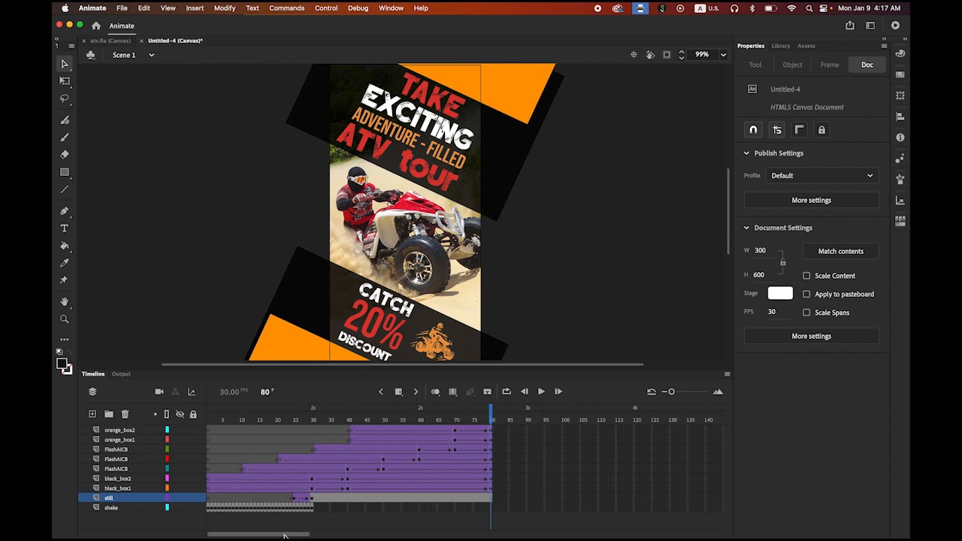
drag(284, 536, 348, 538)
click(527, 430)
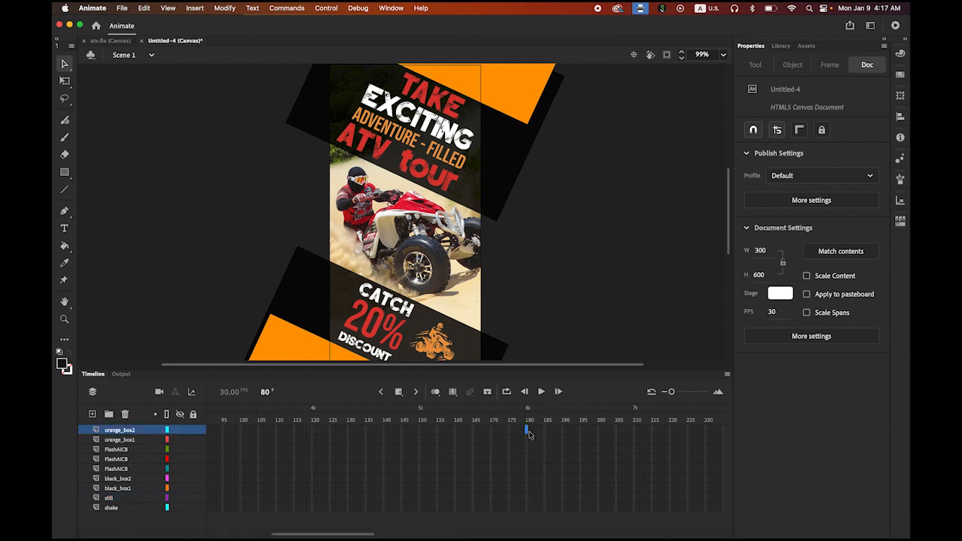
shift+click(527, 489)
click(400, 392)
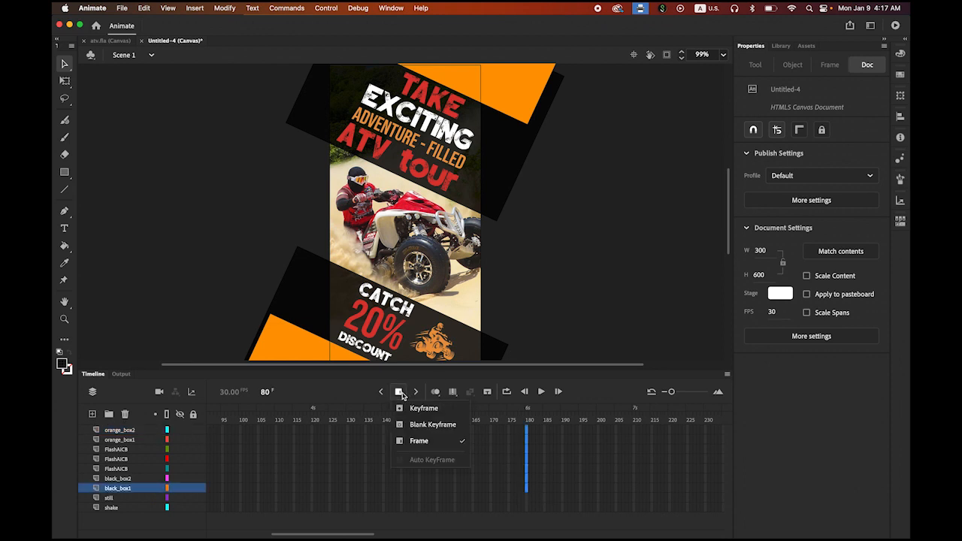
click(429, 410)
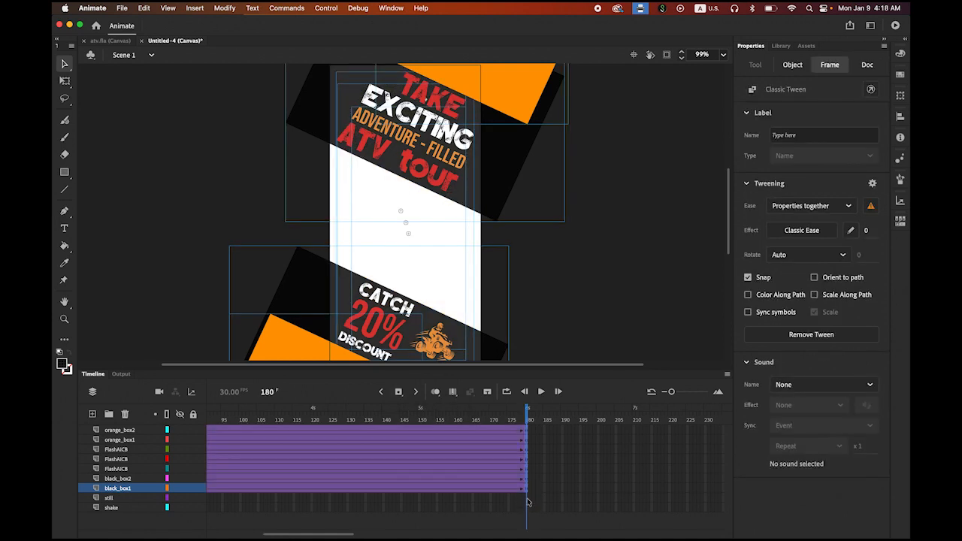
- Extend the still layer to frame 180 by inserting a regular frame
click(527, 500)
click(400, 392)
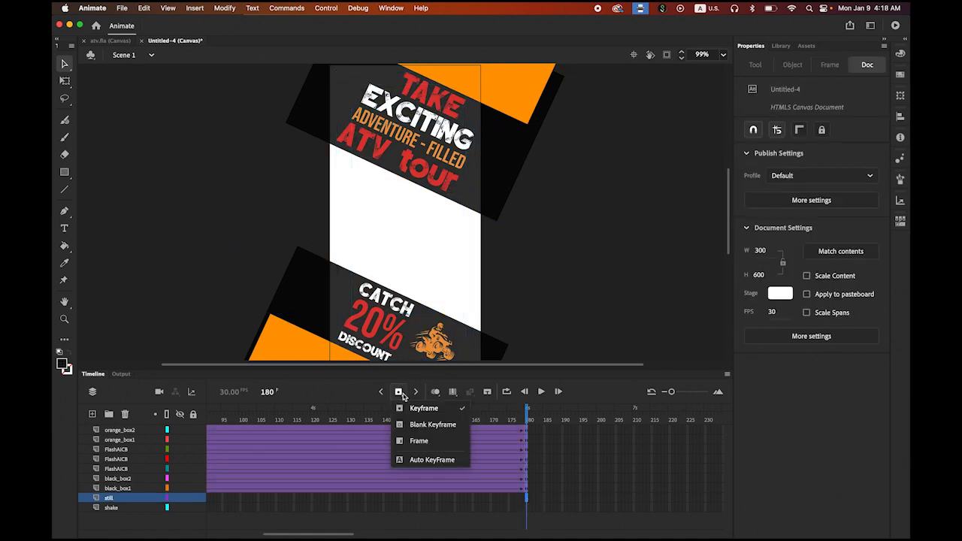
click(419, 442)
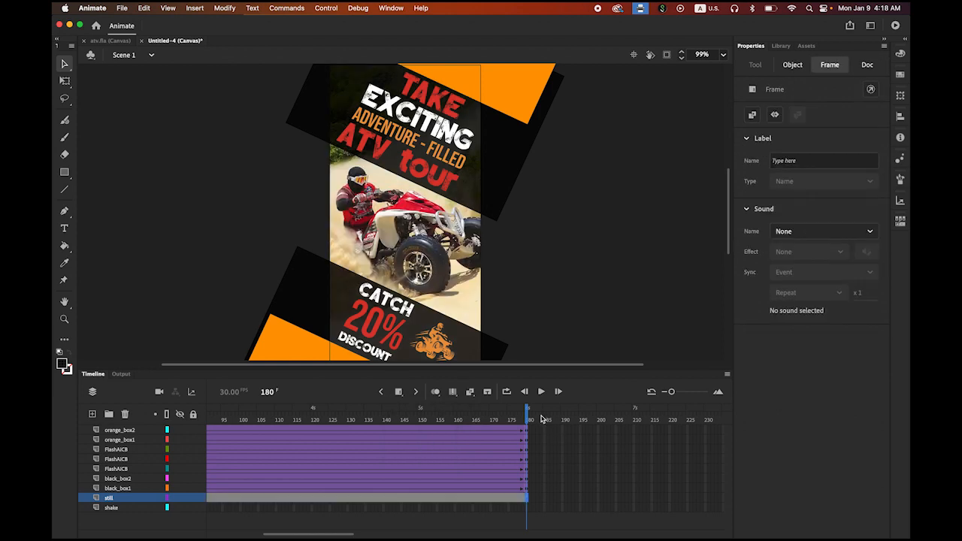
- Play the animation and scrub back to its opening frames to check the extended timing
key(Return)
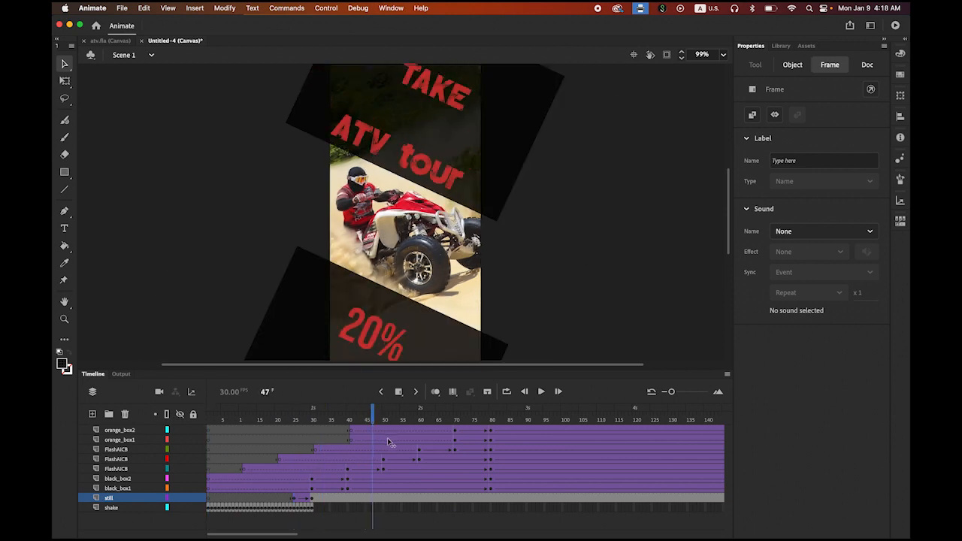
click(491, 455)
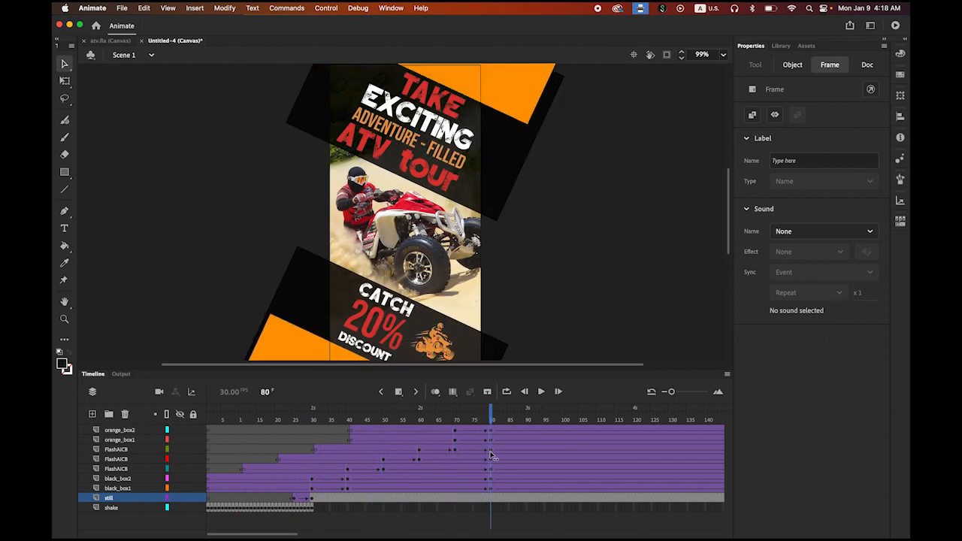
drag(491, 455, 54, 454)
- Test the movie in the browser, watch the ad, and return to the timeline in Animate
click(329, 8)
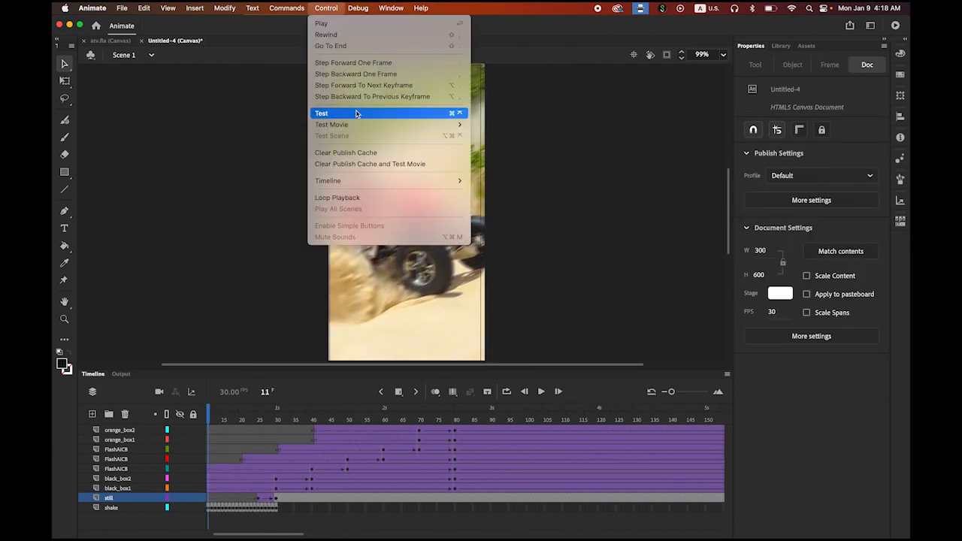
mouse_move(361, 124)
click(496, 136)
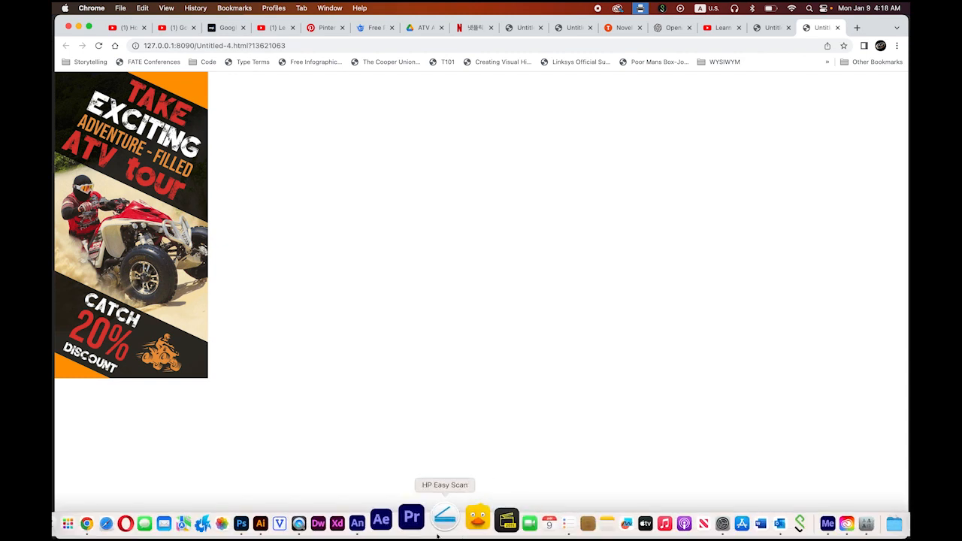
click(382, 525)
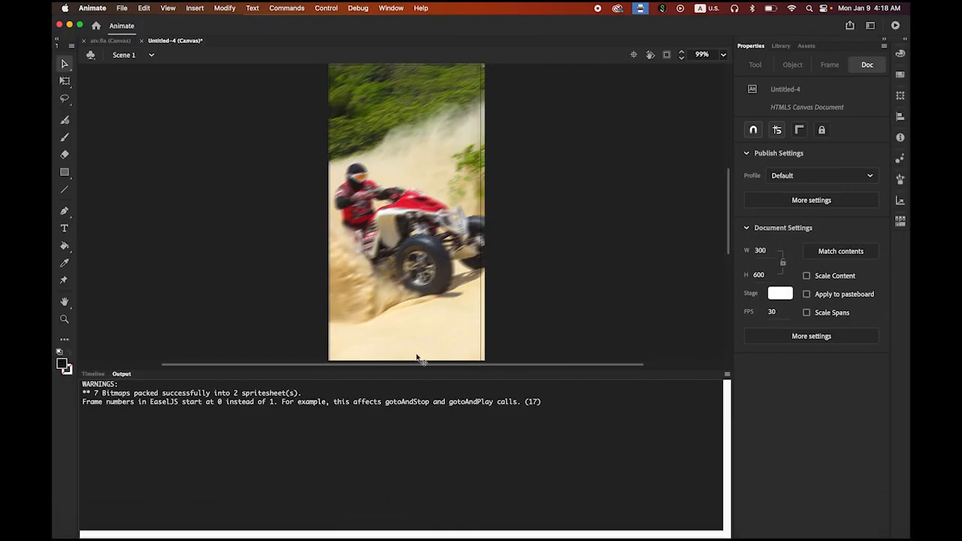
click(89, 376)
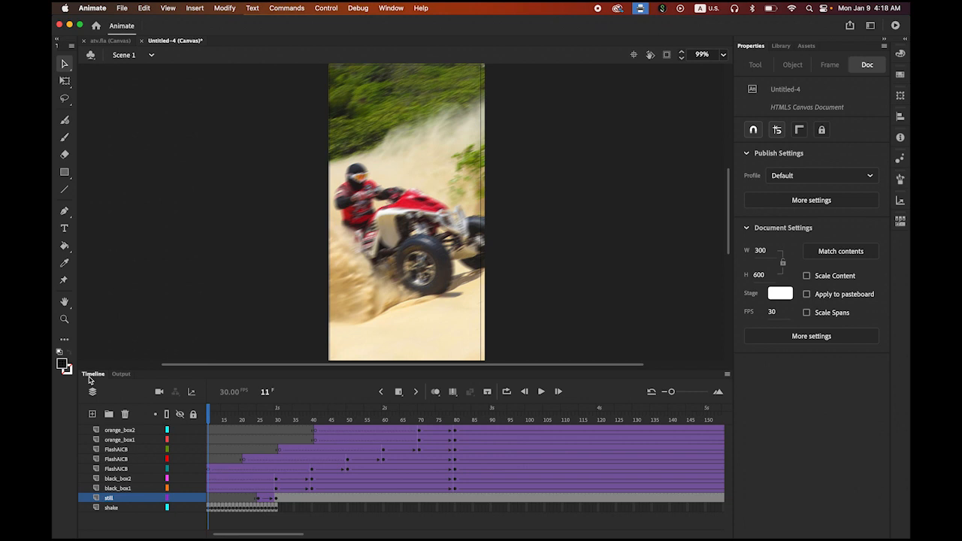
- Save the document as atv2.fla in the ATV folder
click(122, 8)
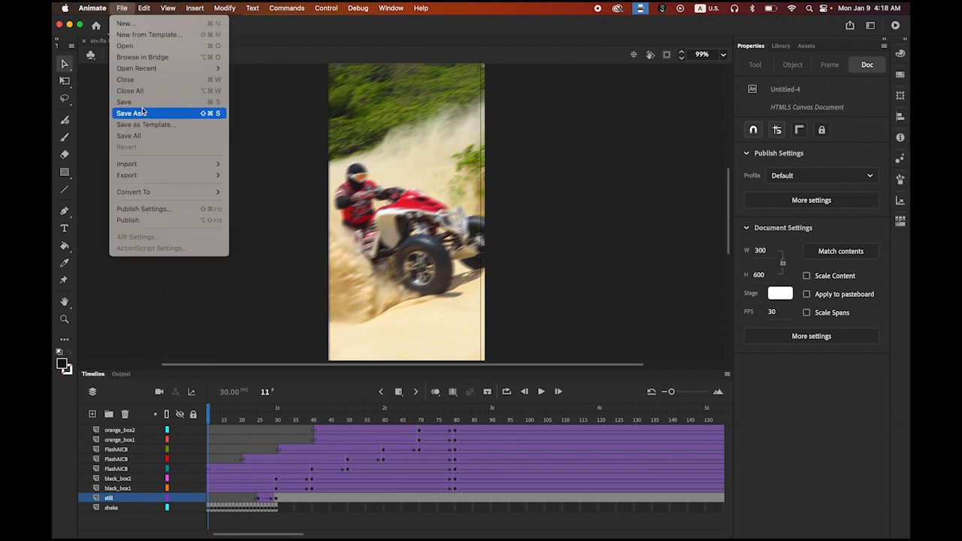
click(492, 208)
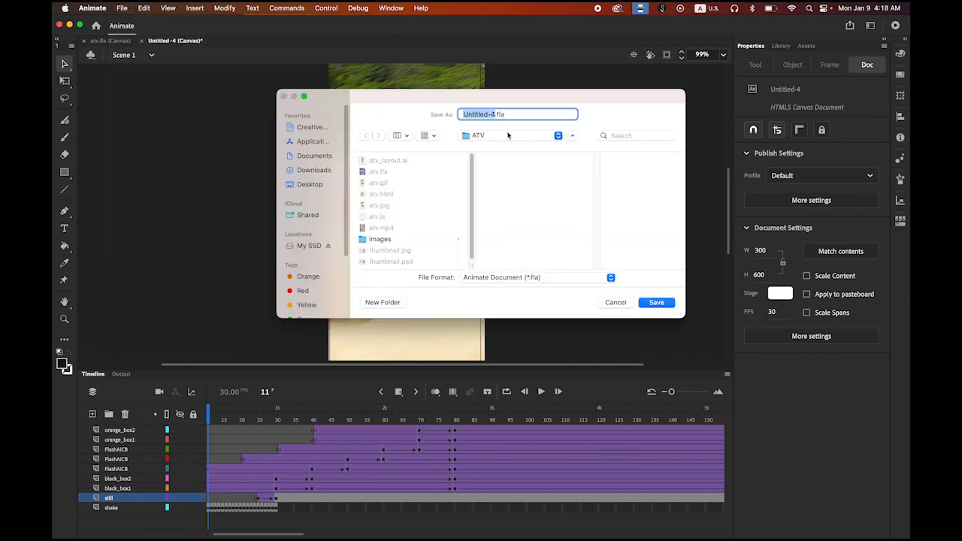
text(atv2)
click(664, 305)
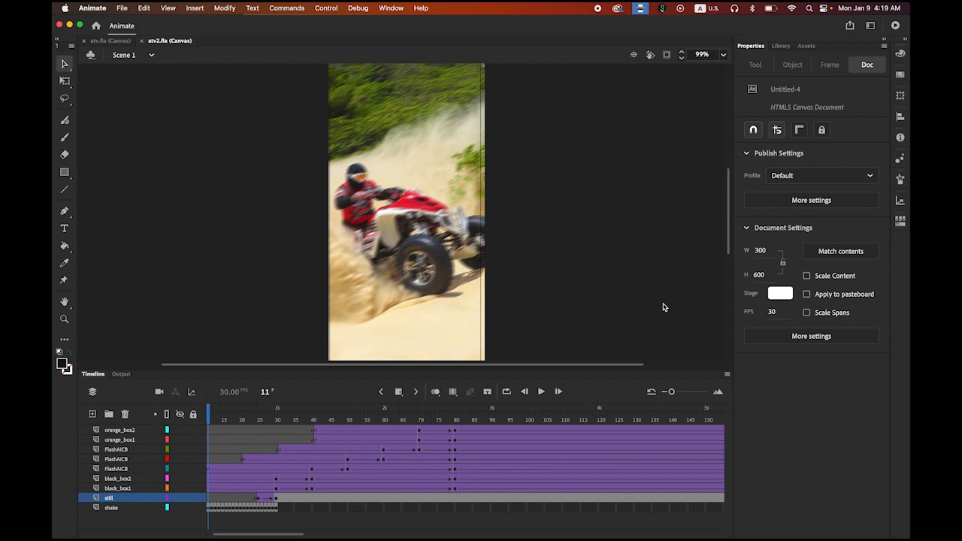
- Export the ad as an animated GIF named atv2.gif in the ATV folder
click(122, 8)
mouse_move(150, 179)
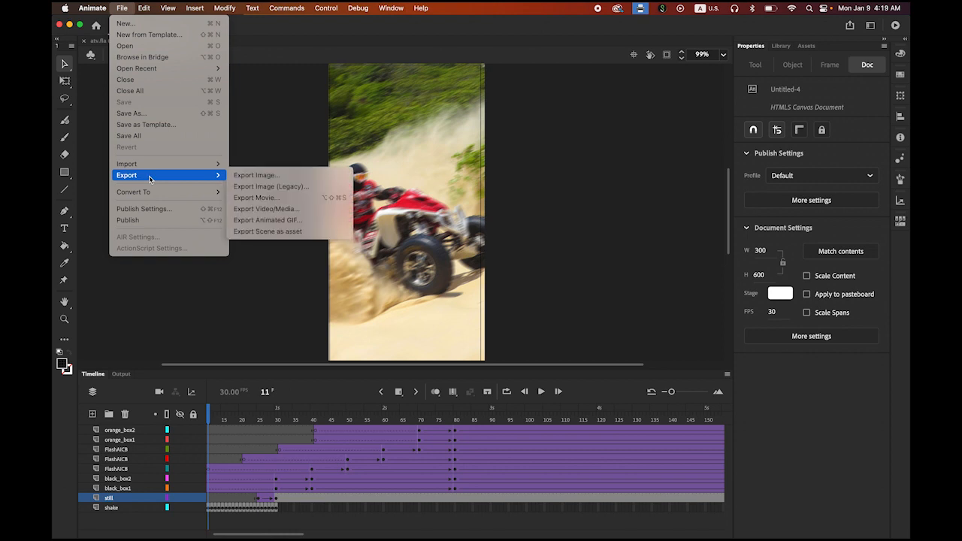
click(276, 222)
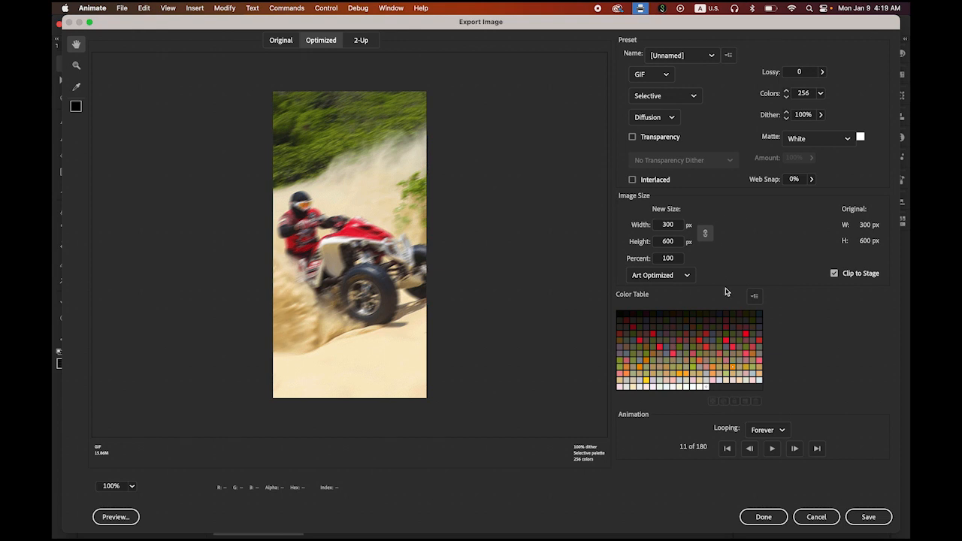
click(869, 518)
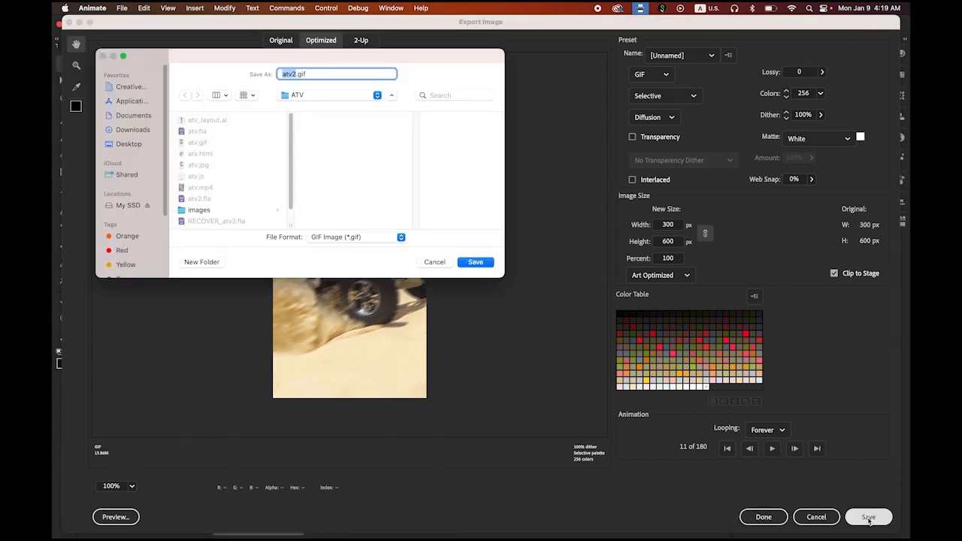
click(476, 261)
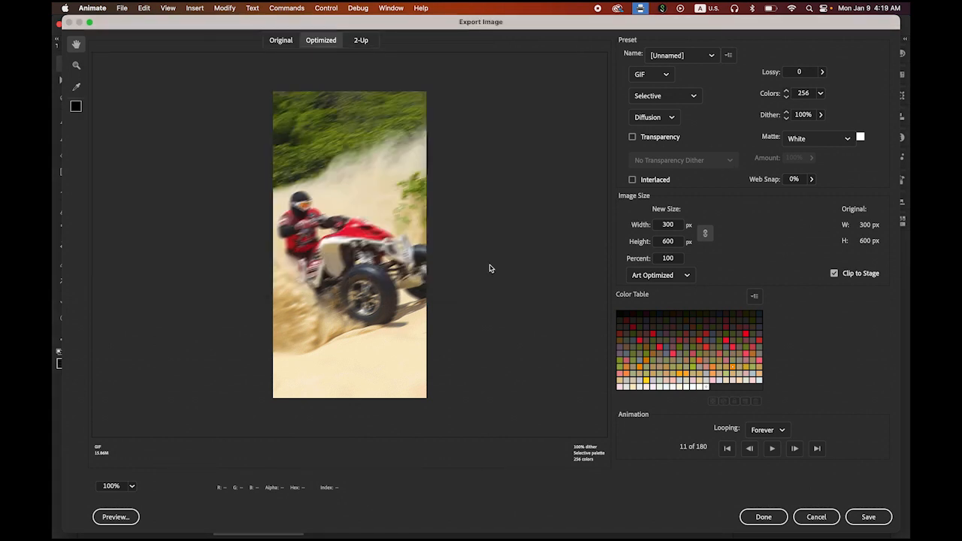
key(Return)
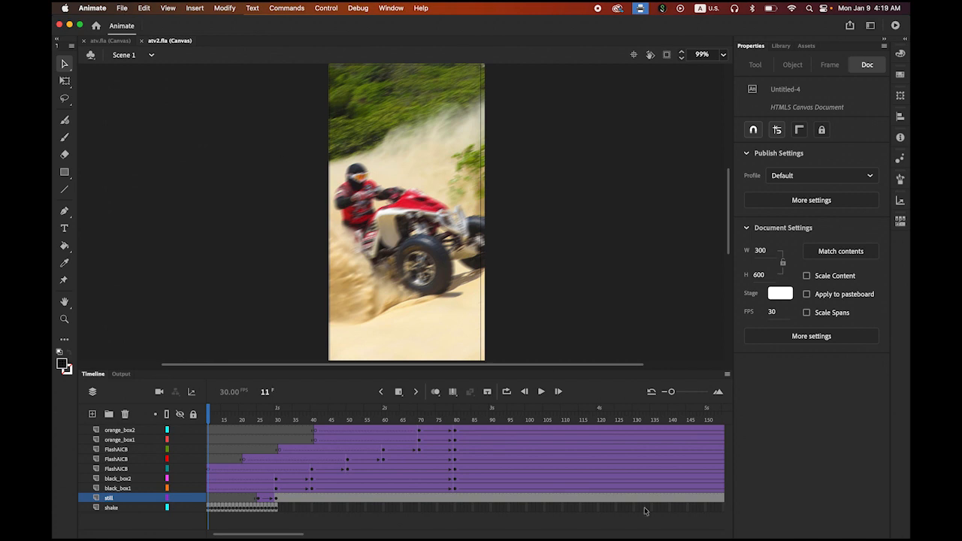
- Switch to Media Encoder to view its queue, and return to Animate
mouse_move(699, 536)
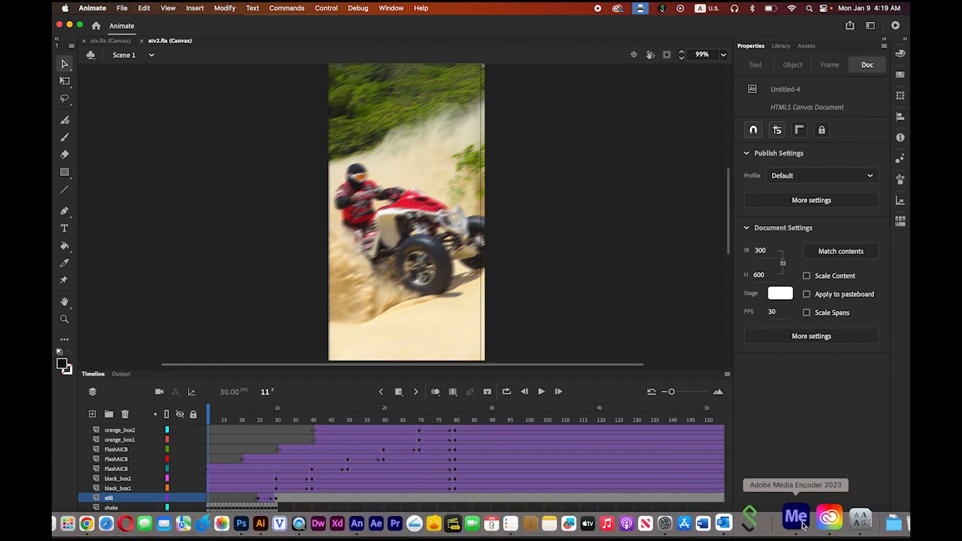
click(801, 527)
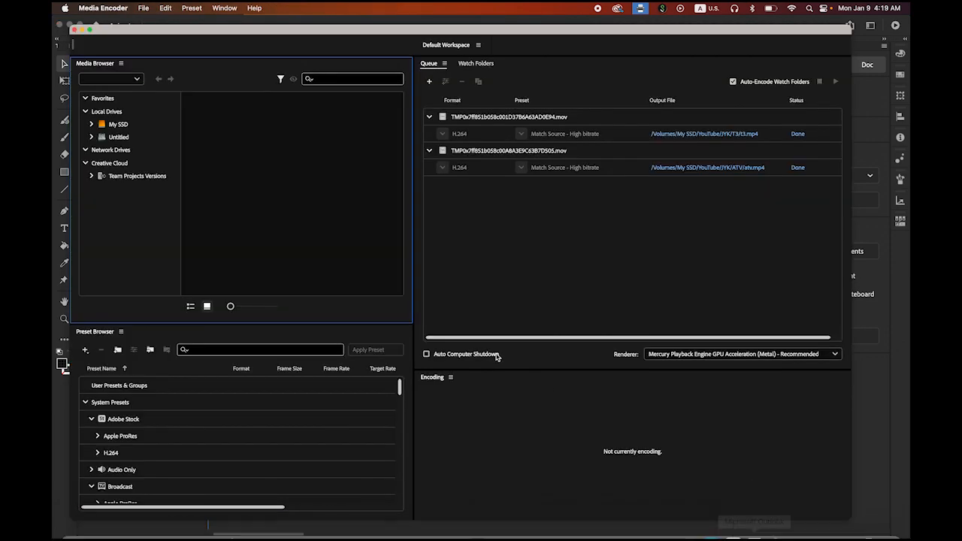
click(880, 391)
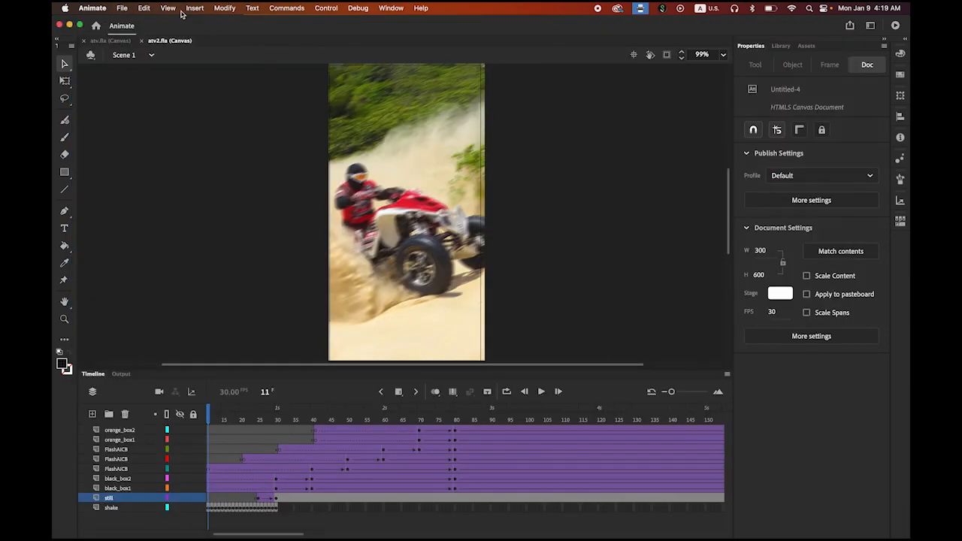
- Export the entire movie as an H.264 video named atv2 in the ATV folder, starting the Media Encoder queue immediately
click(114, 8)
mouse_move(168, 173)
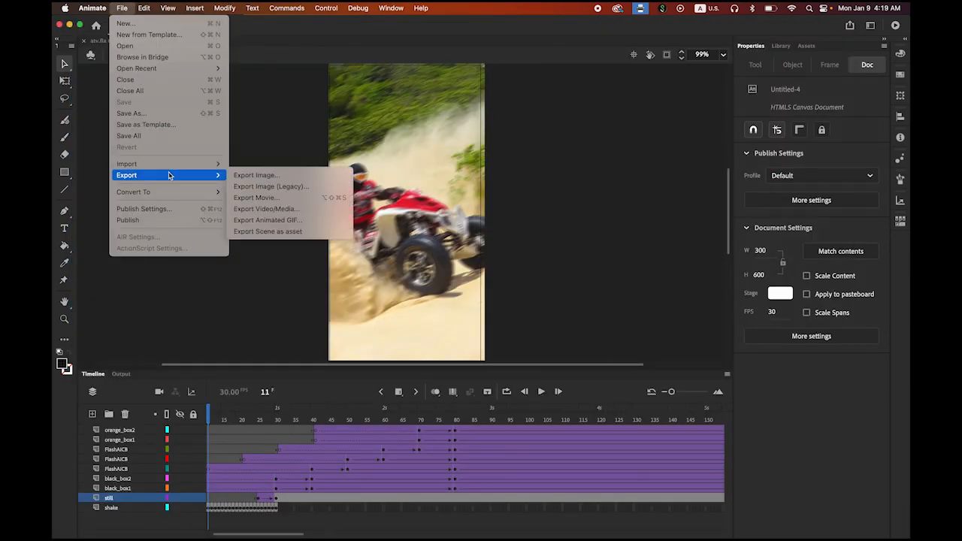
click(306, 215)
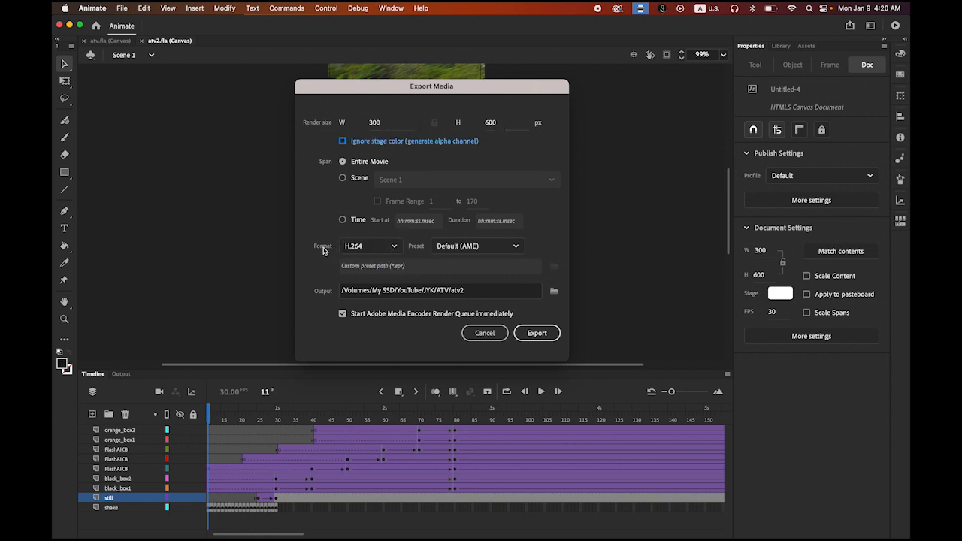
click(396, 249)
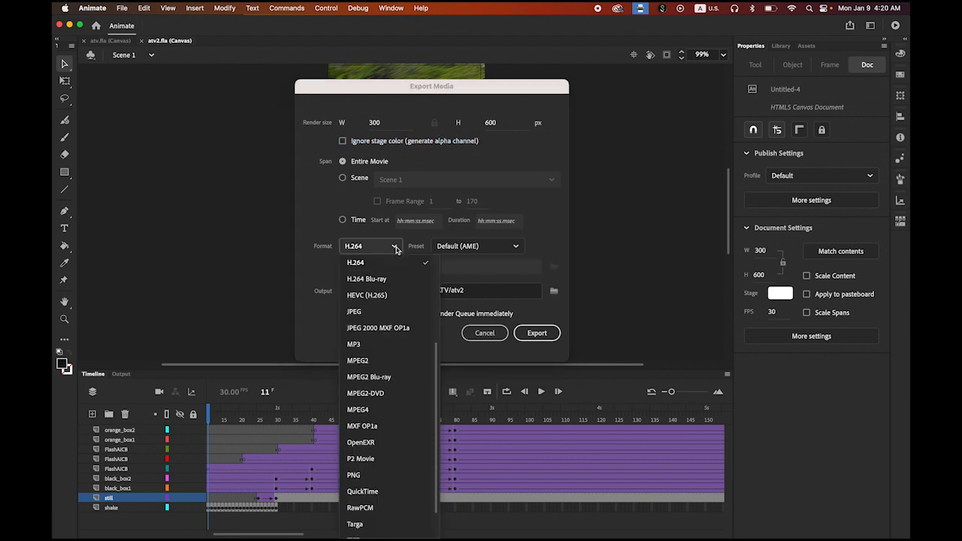
click(364, 268)
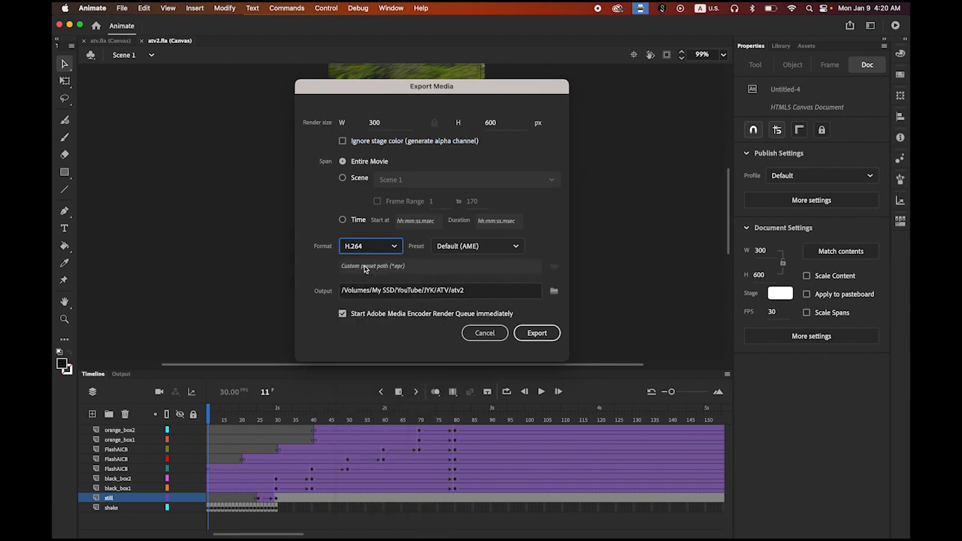
click(555, 293)
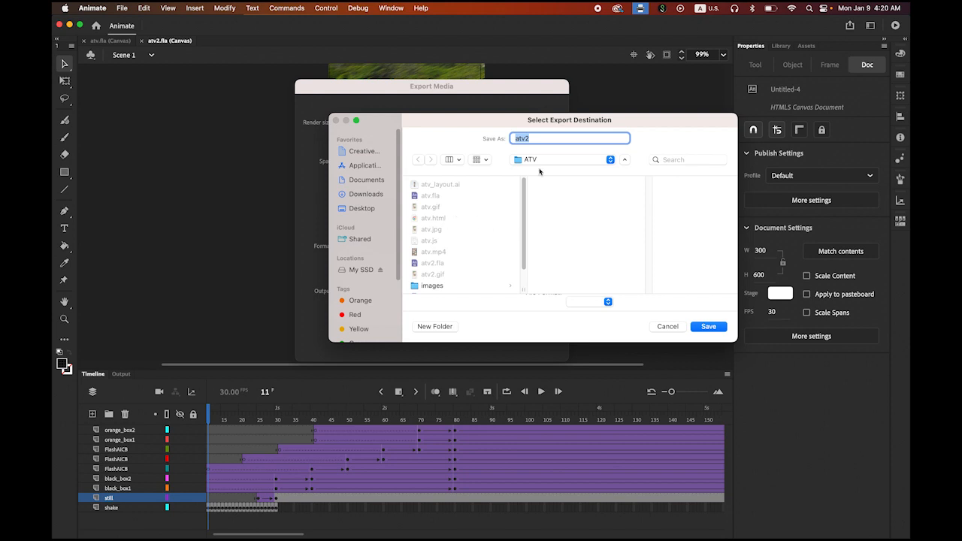
click(708, 327)
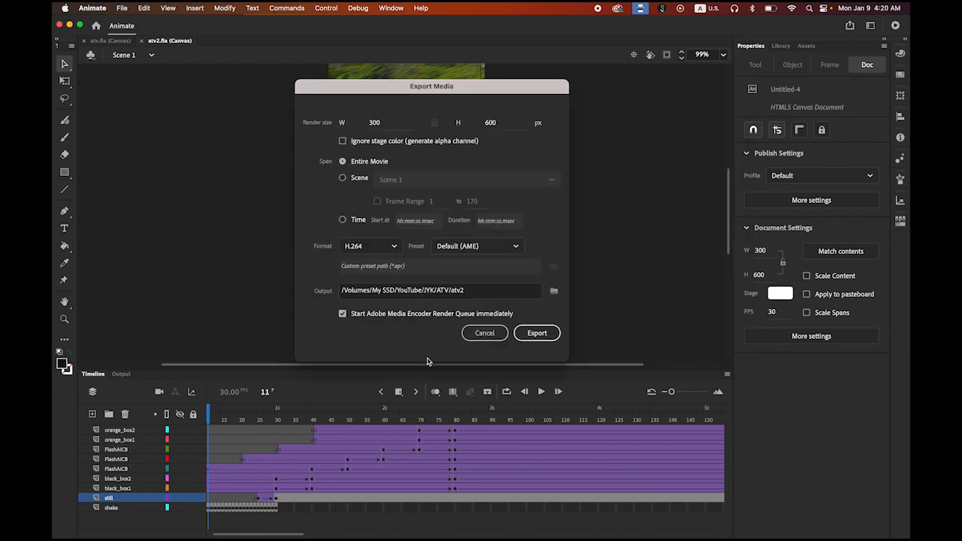
click(532, 336)
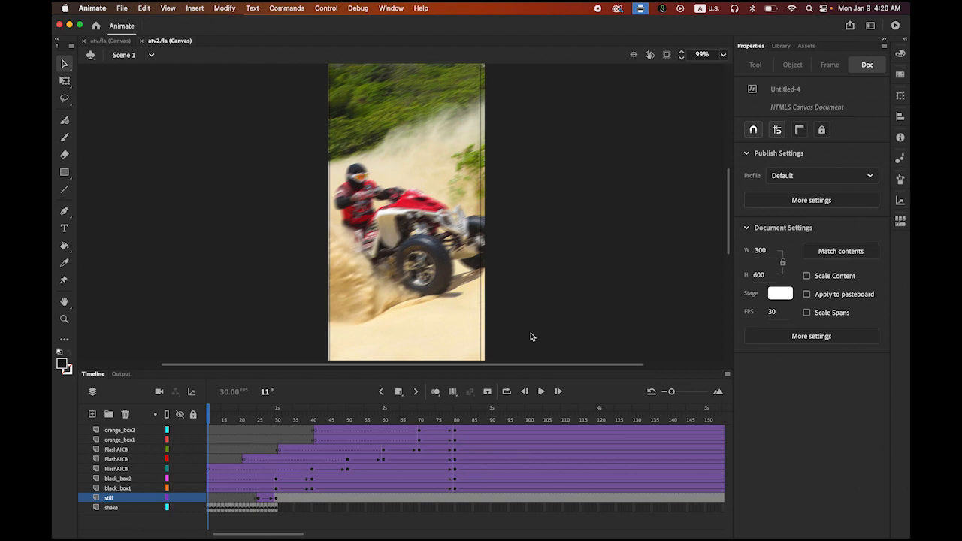
- Switch to Finder and preview the exported atv2.gif and atv2.mp4 in the ATV folder
mouse_move(754, 535)
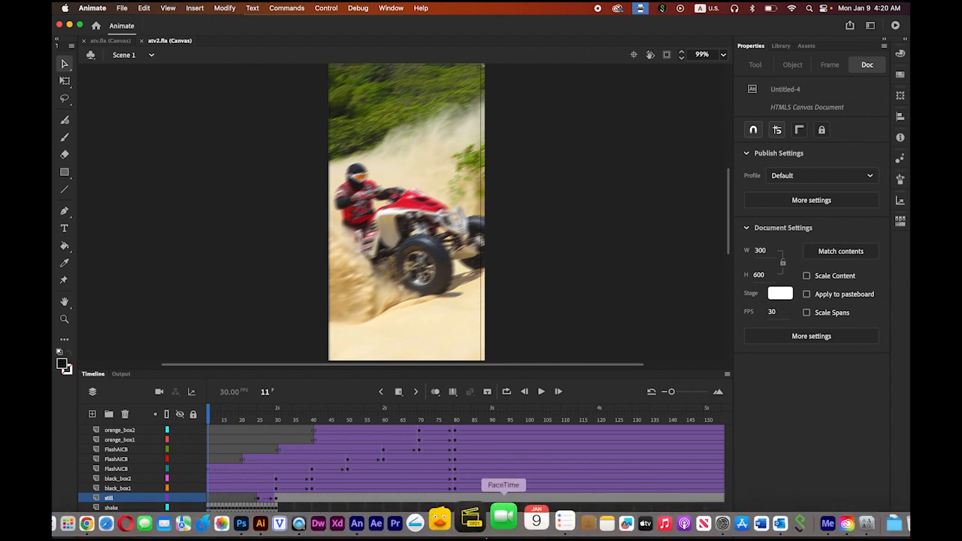
click(73, 518)
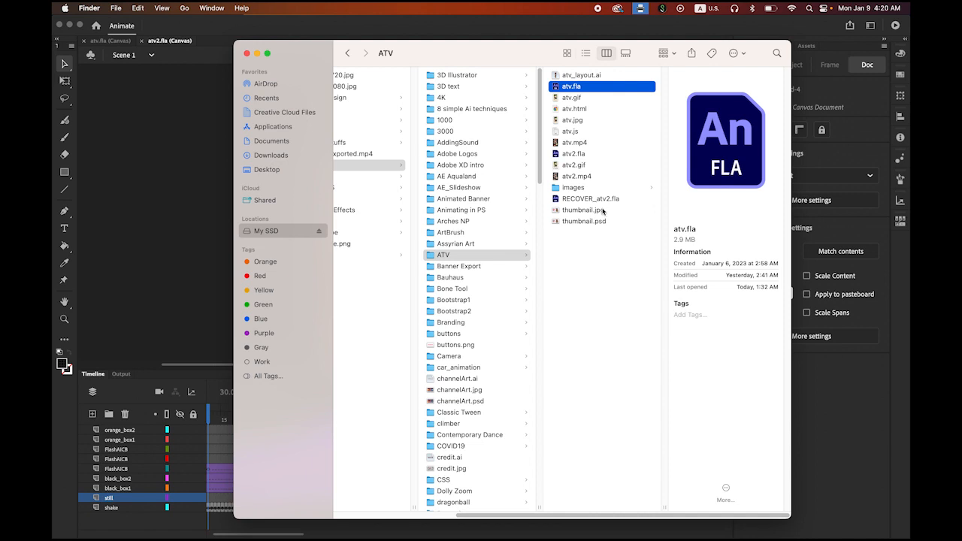
click(571, 165)
key(space)
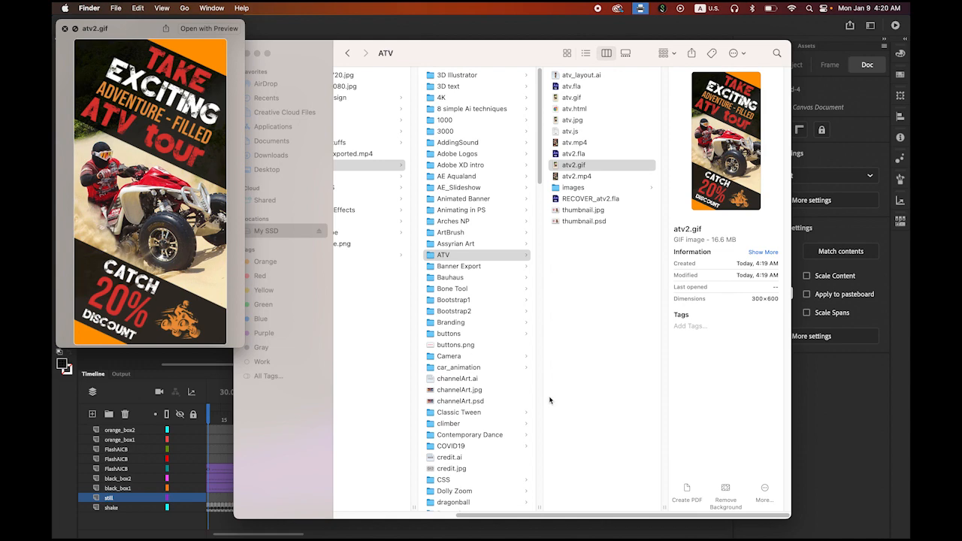
key(space)
key(Down)
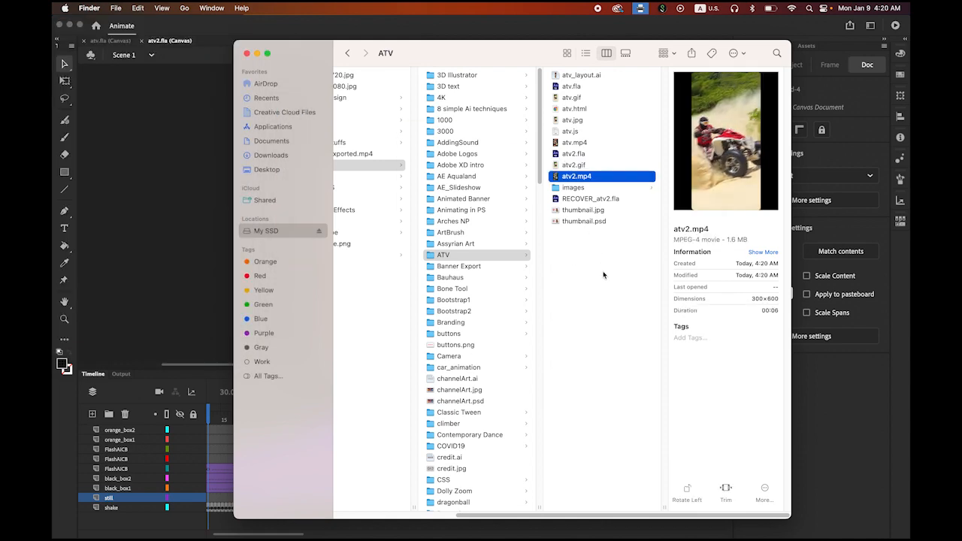
key(space)
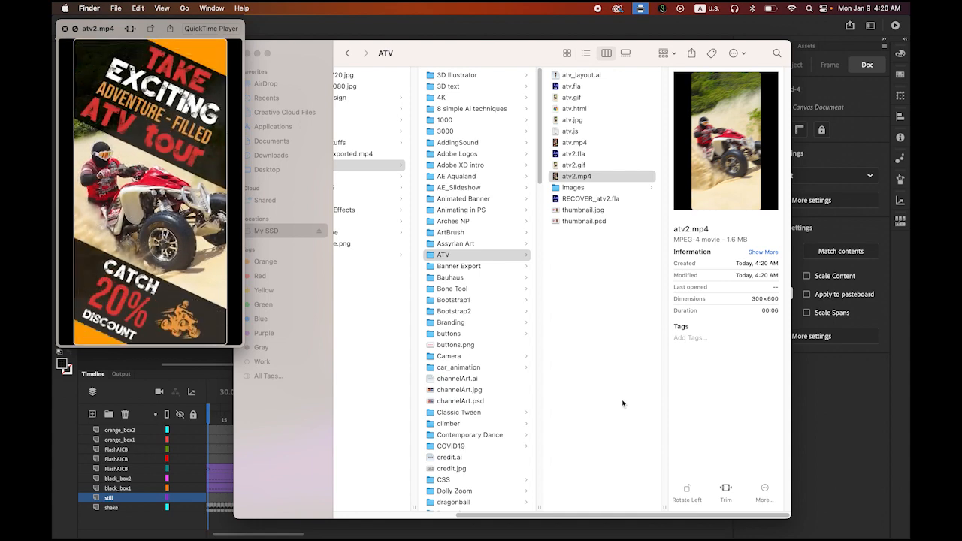
key(space)
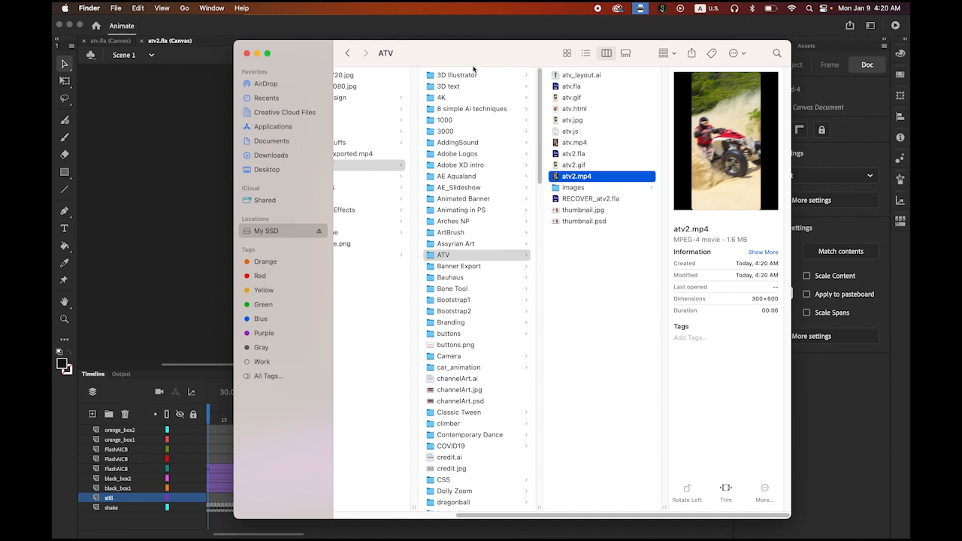
- Compare the file sizes of atv2.gif and atv2.mp4 in Finder, and switch back to Animate
drag(480, 55, 420, 48)
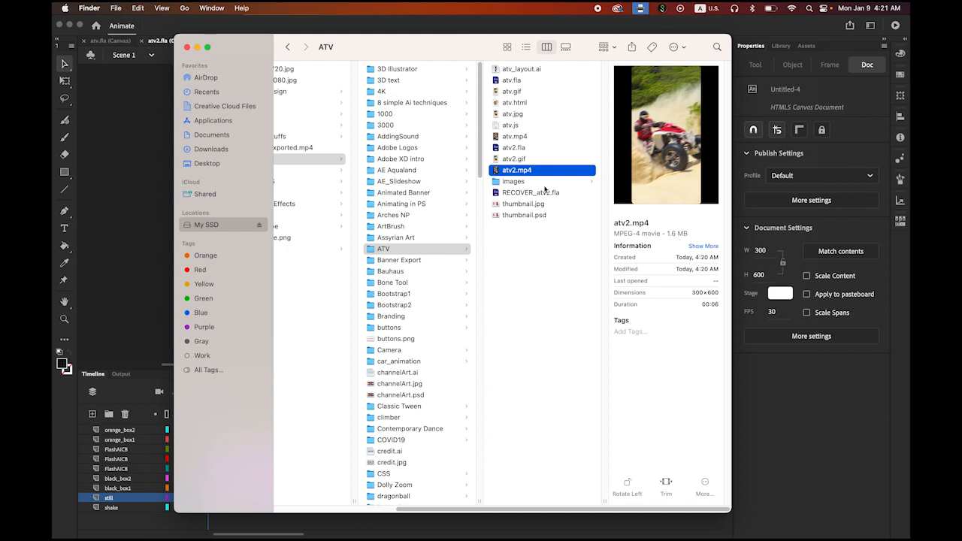
click(518, 160)
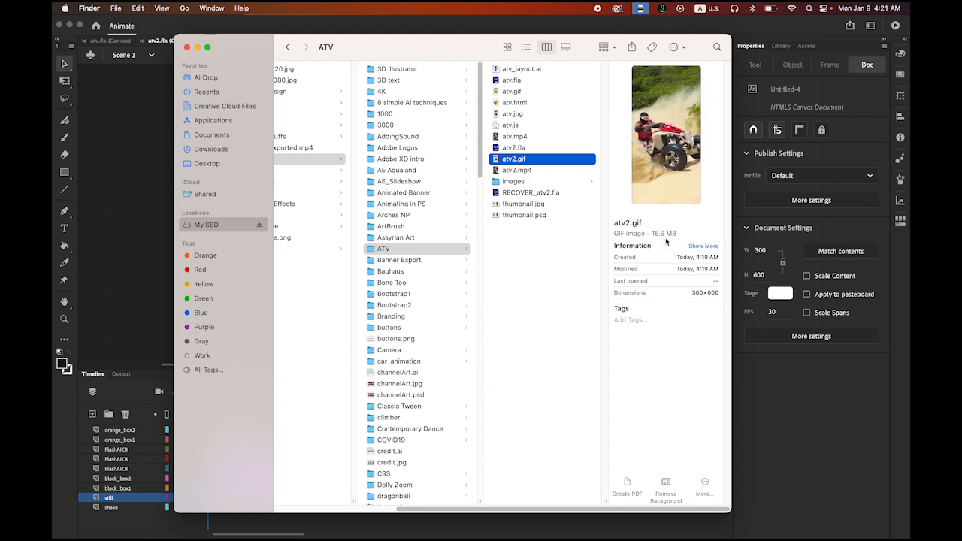
click(522, 170)
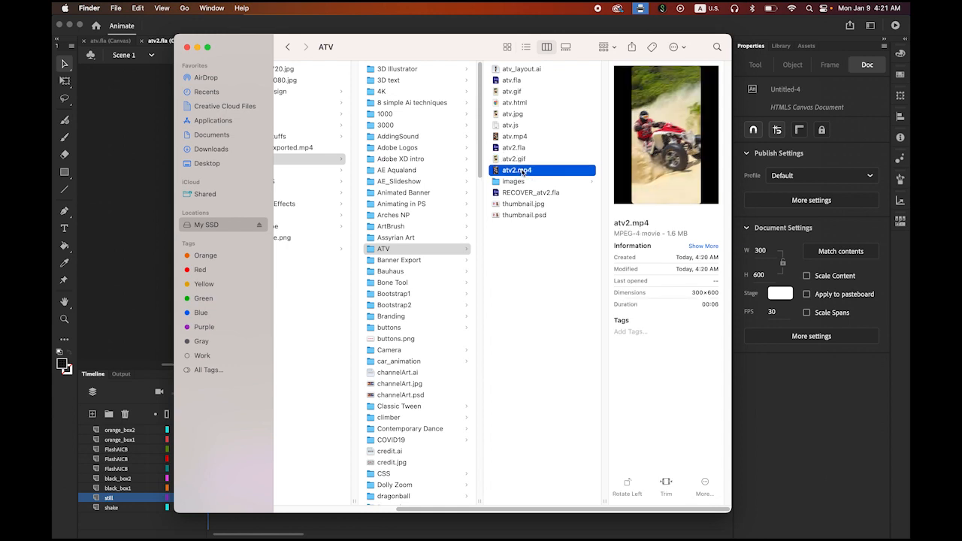
click(522, 159)
click(522, 171)
click(140, 159)
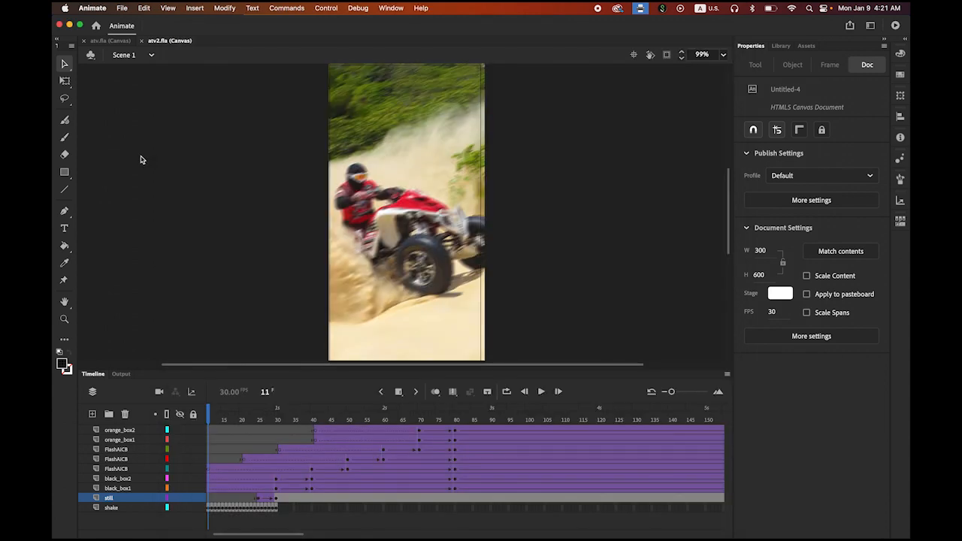